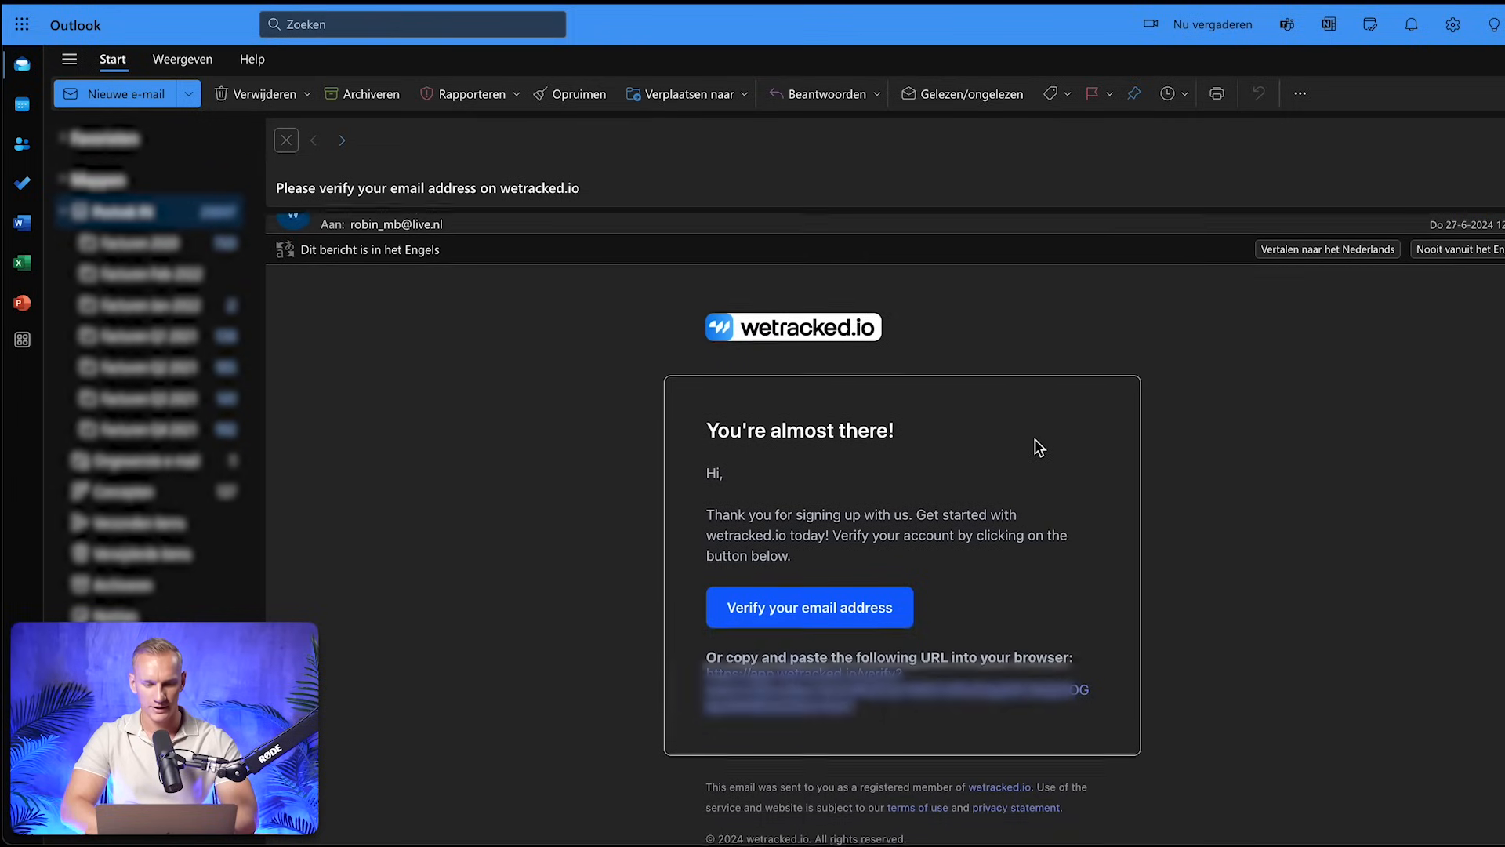
Verify the wetracked.io account's e-mail address from the verification message
click(886, 600)
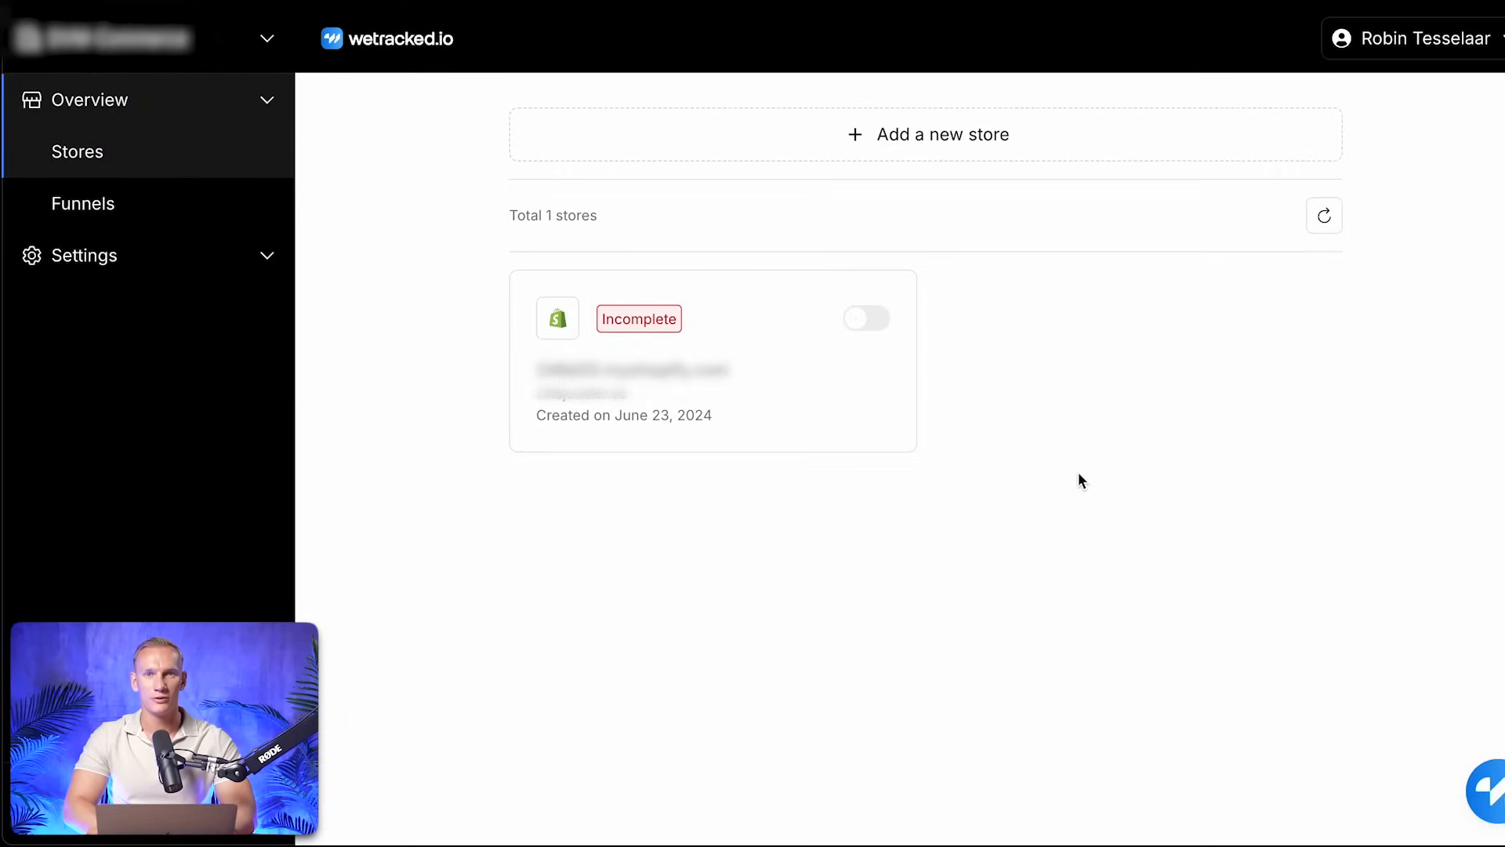
click(982, 154)
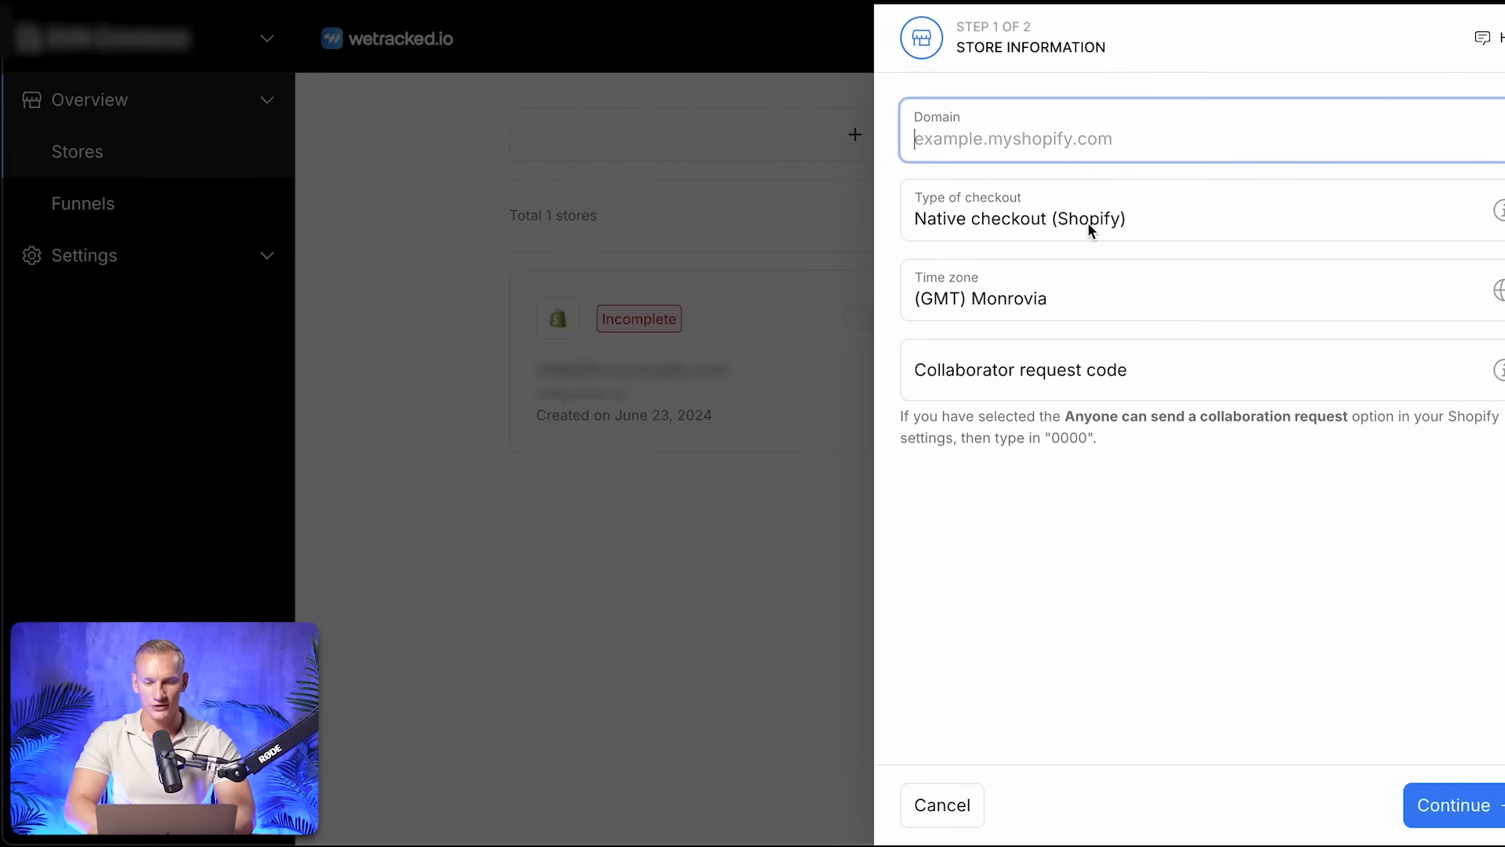
click(1060, 297)
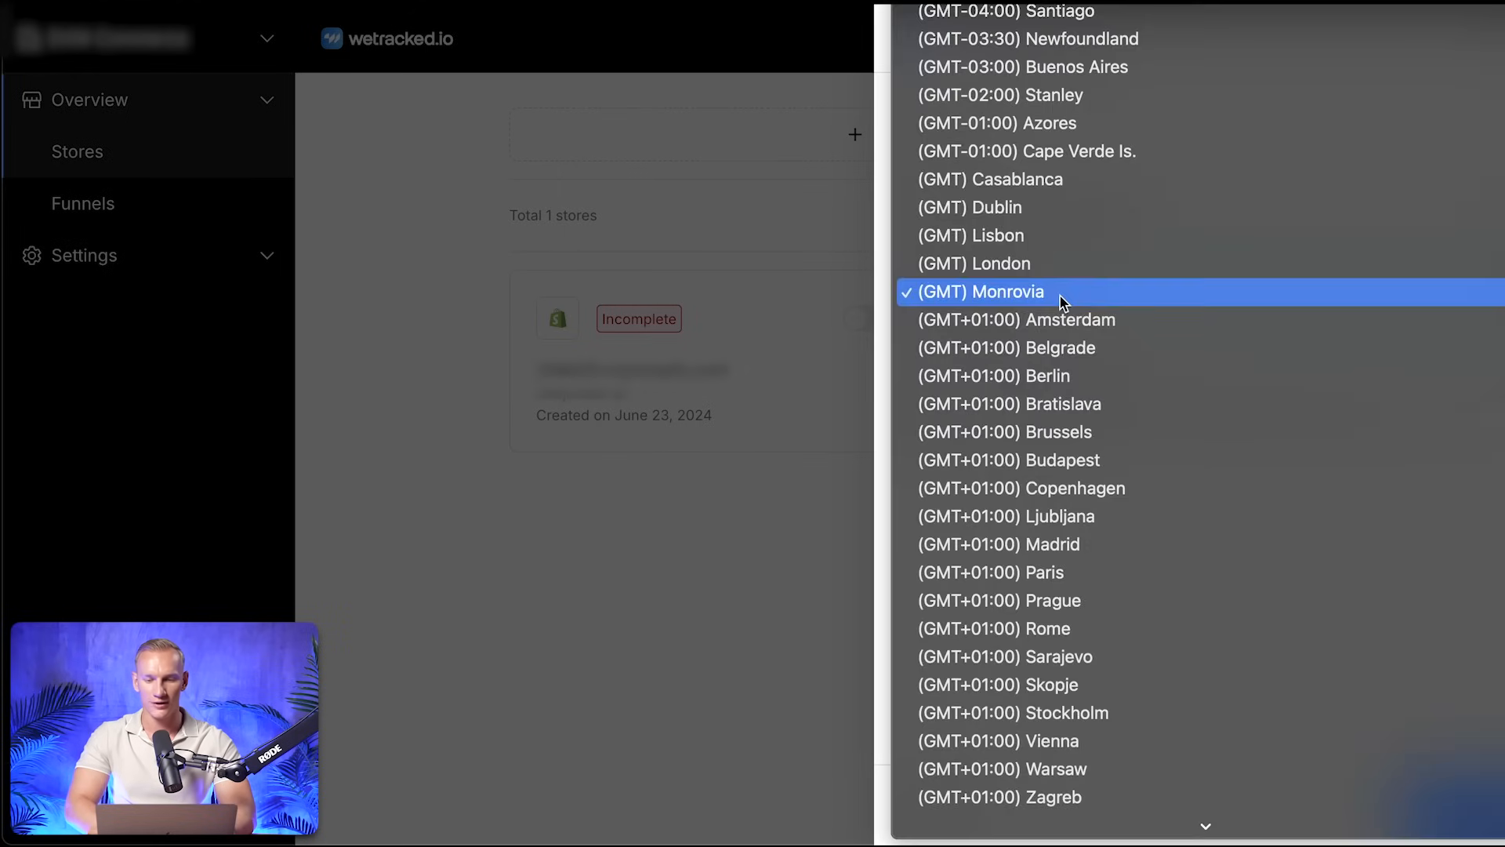
click(1077, 320)
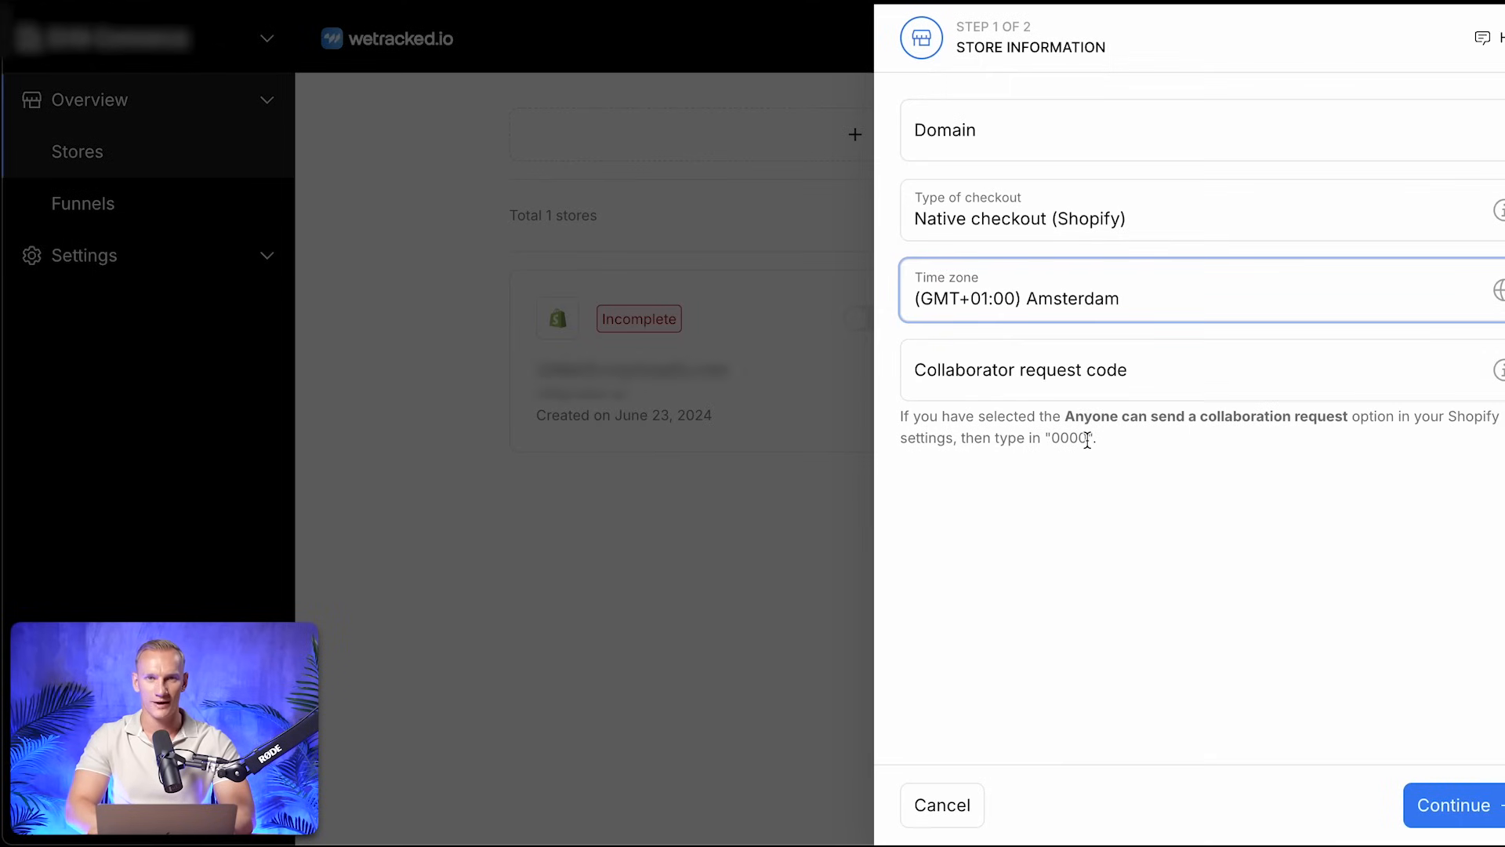
click(952, 813)
click(1008, 336)
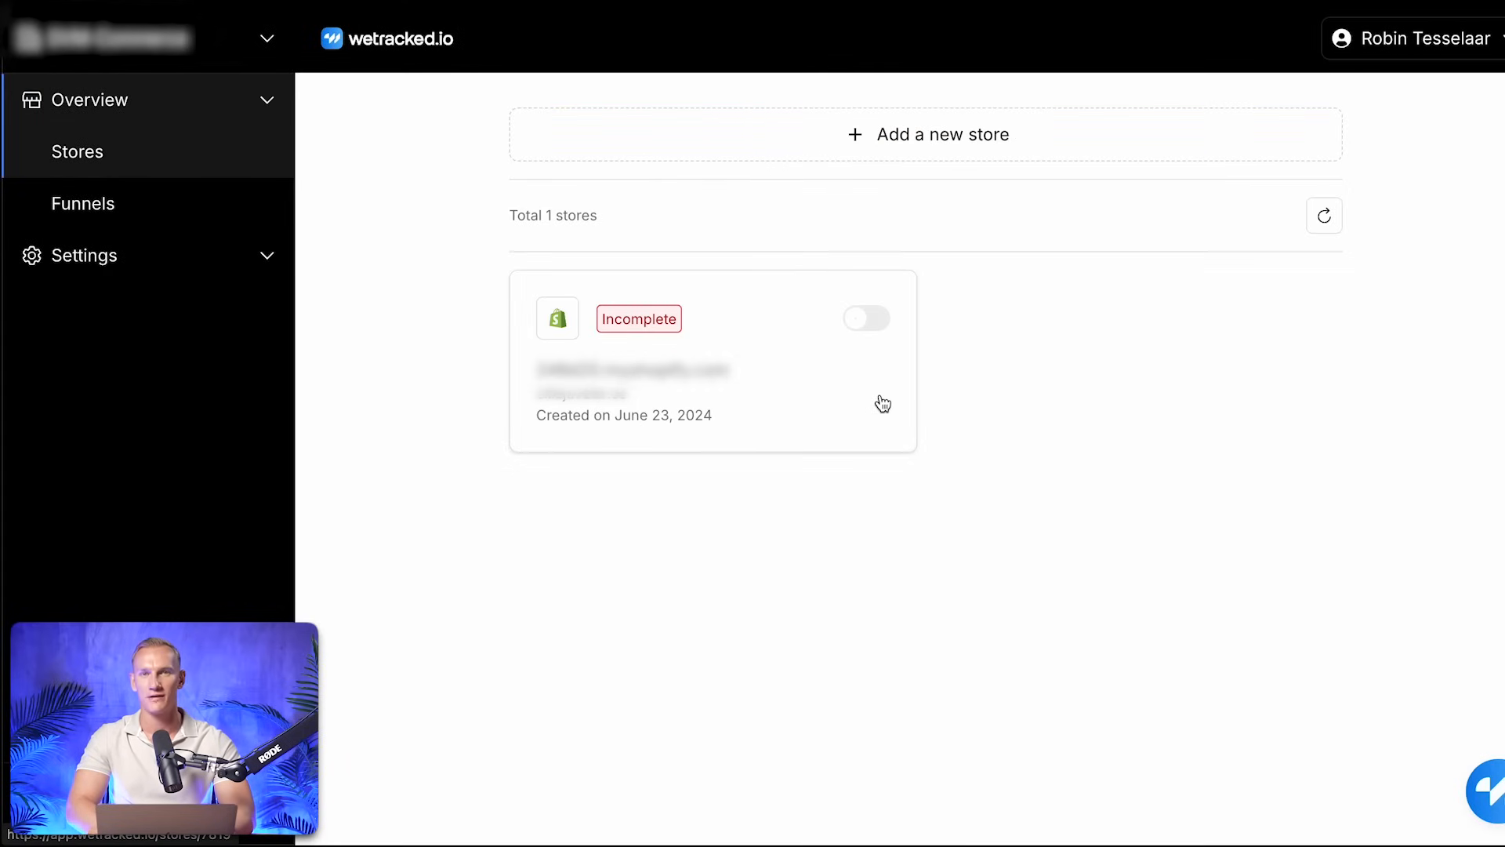
Open the incomplete Shopify store's settings and enable Google Ads for it
click(836, 396)
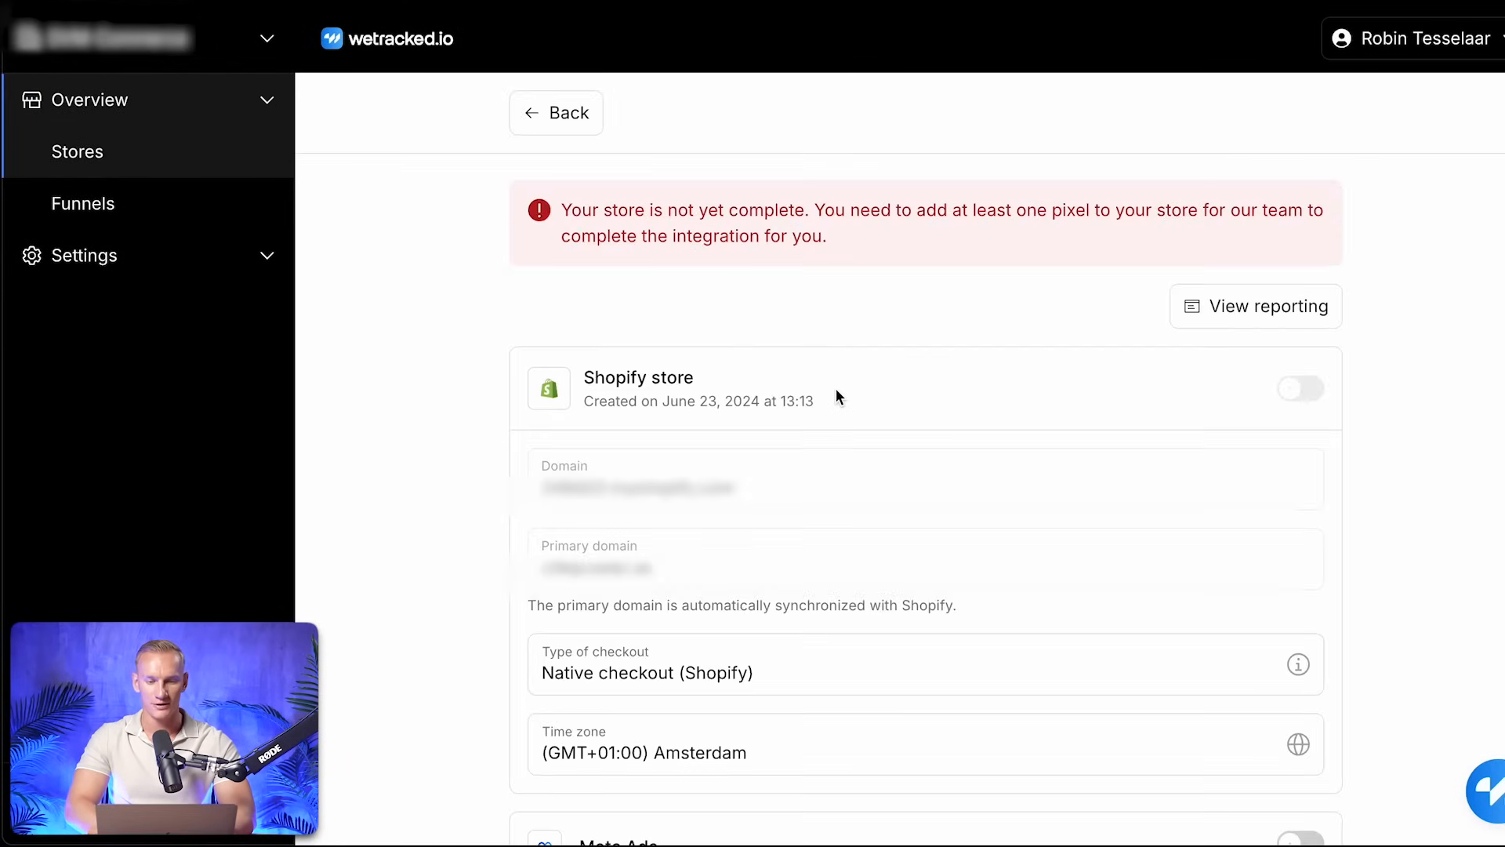
scroll(836, 397, down, 7)
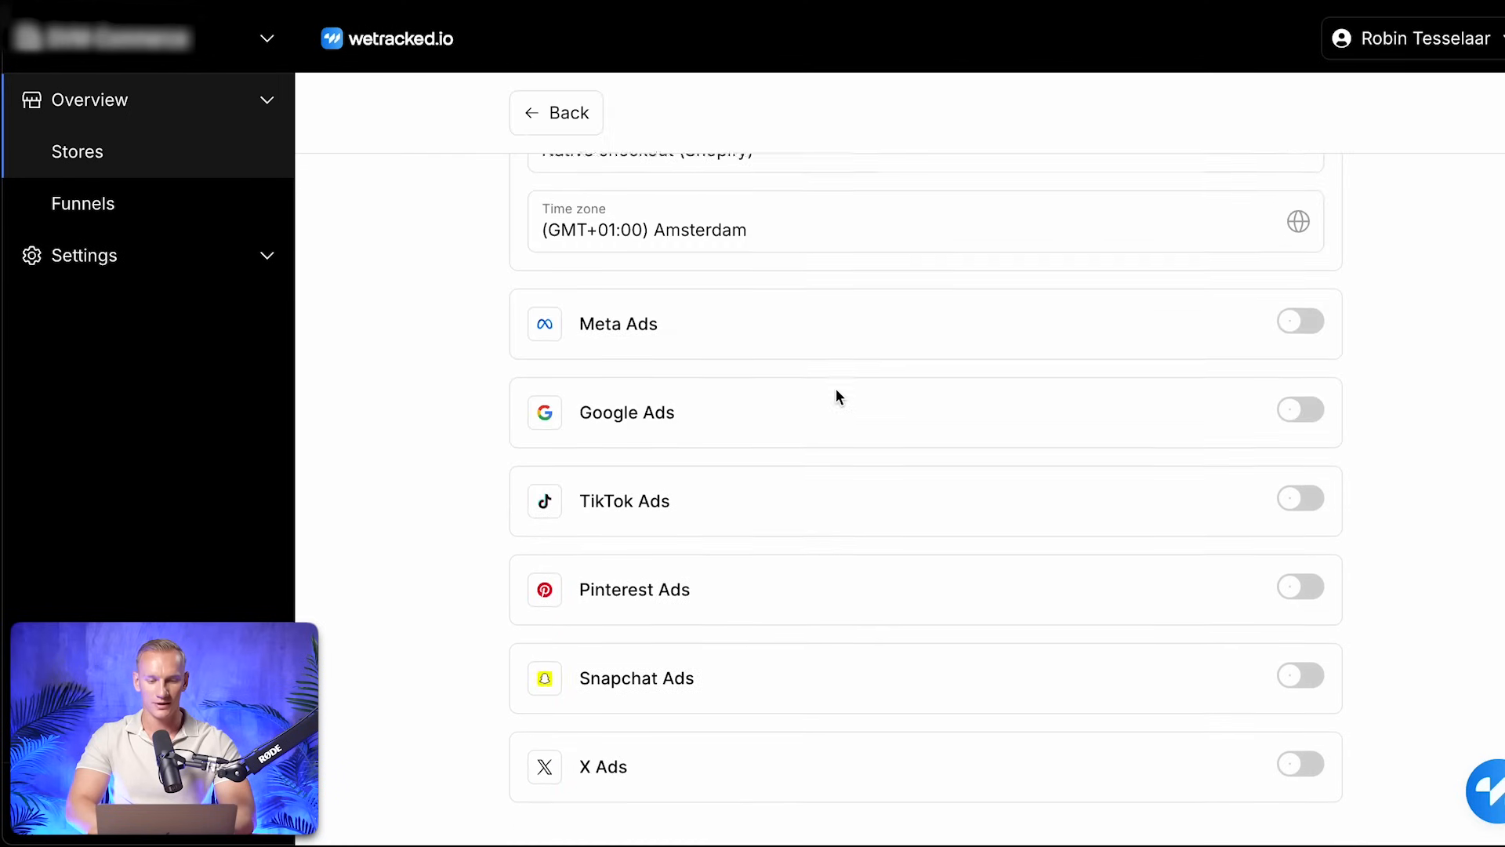
click(1303, 389)
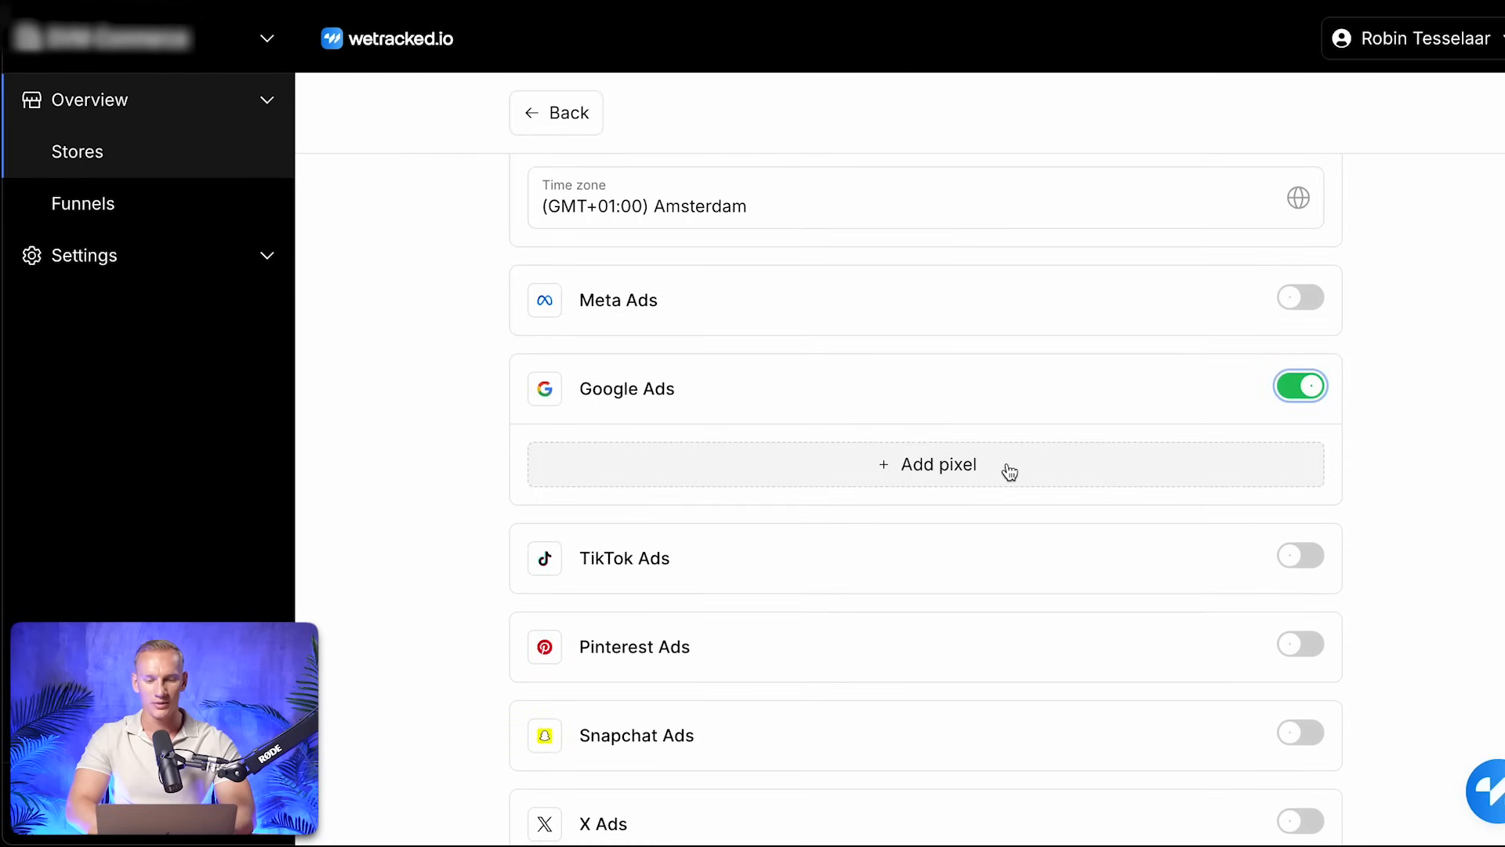
Start a new Google Ads pixel for the store and name it "Robtronic Media"
click(1010, 468)
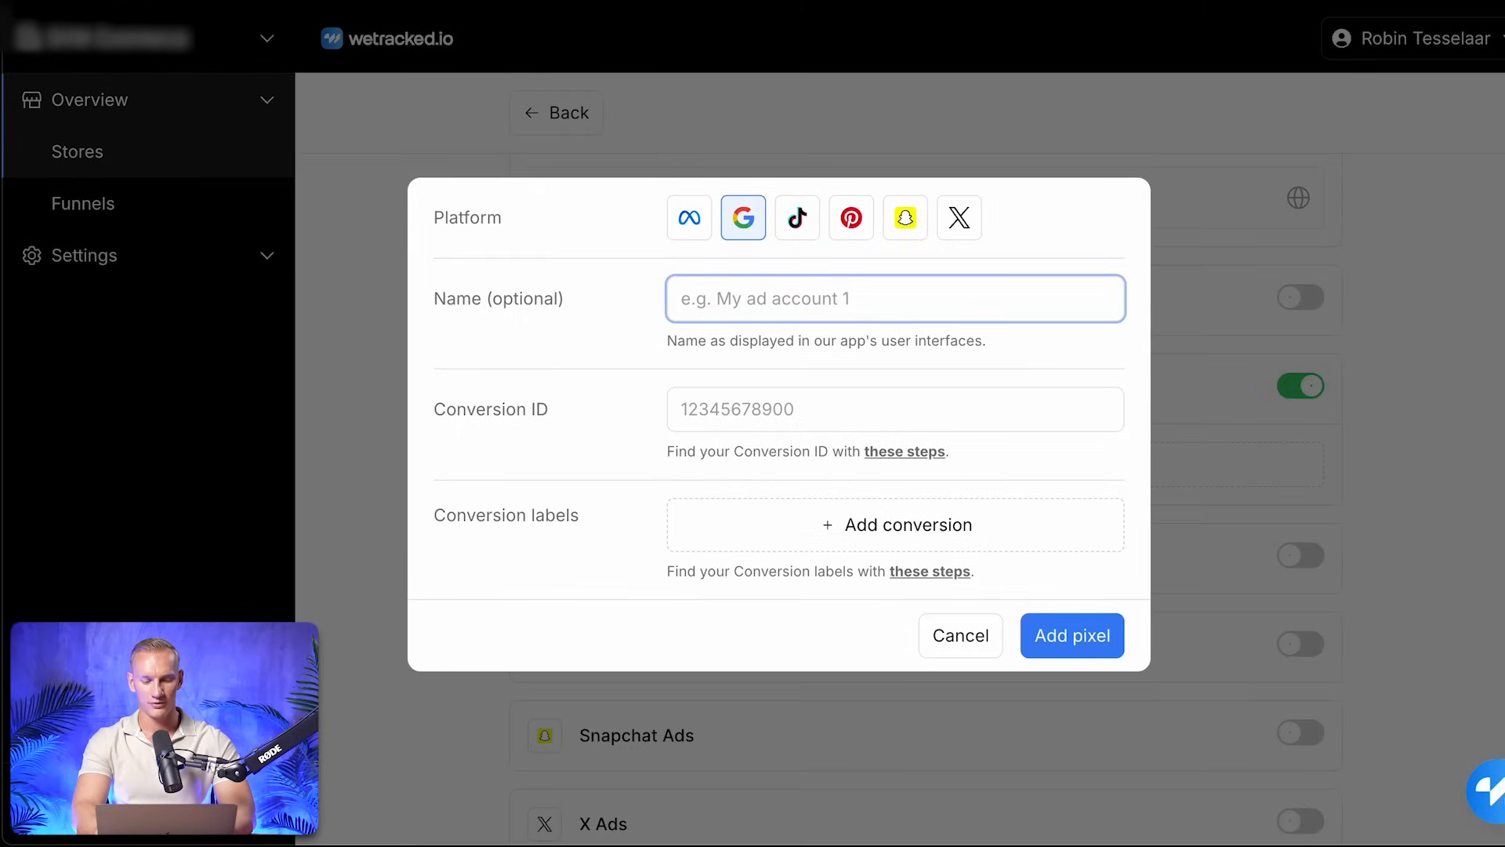
text(Robtronic Media)
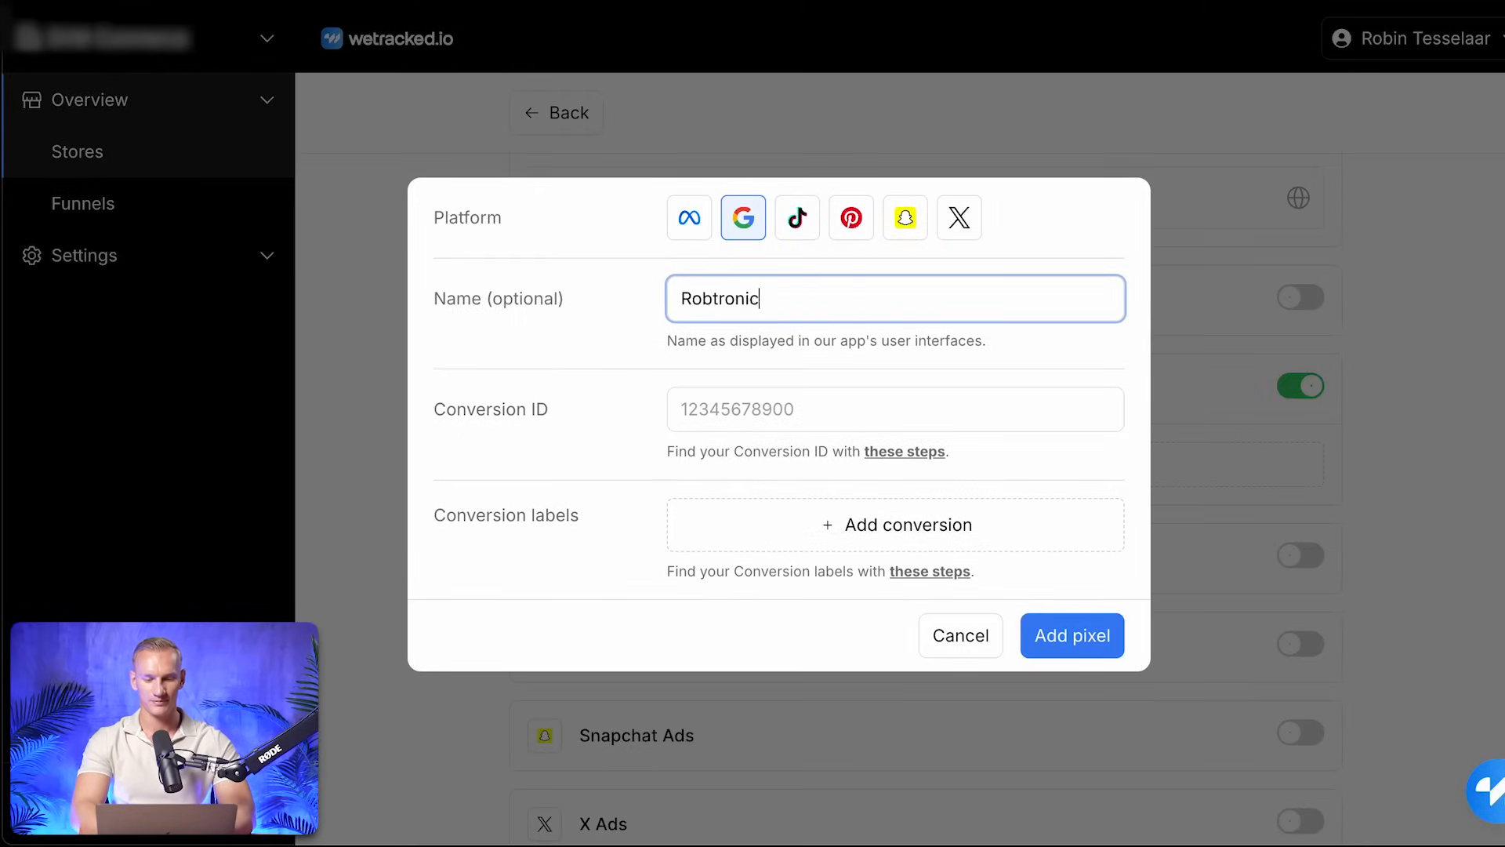
key(Tab)
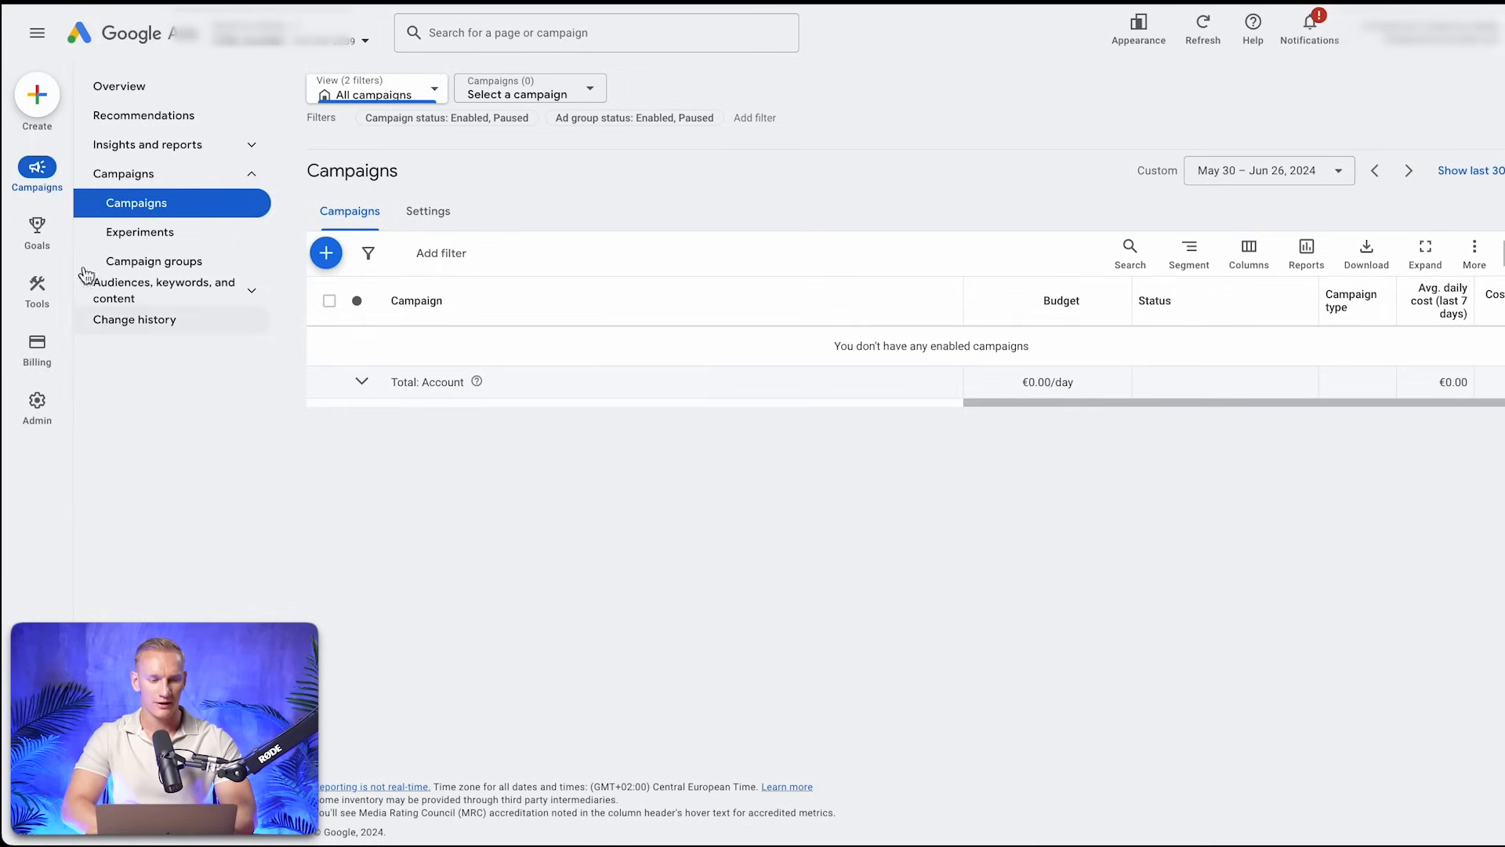
Switch to Google Ads and open the summary of conversion goals
mouse_move(48, 241)
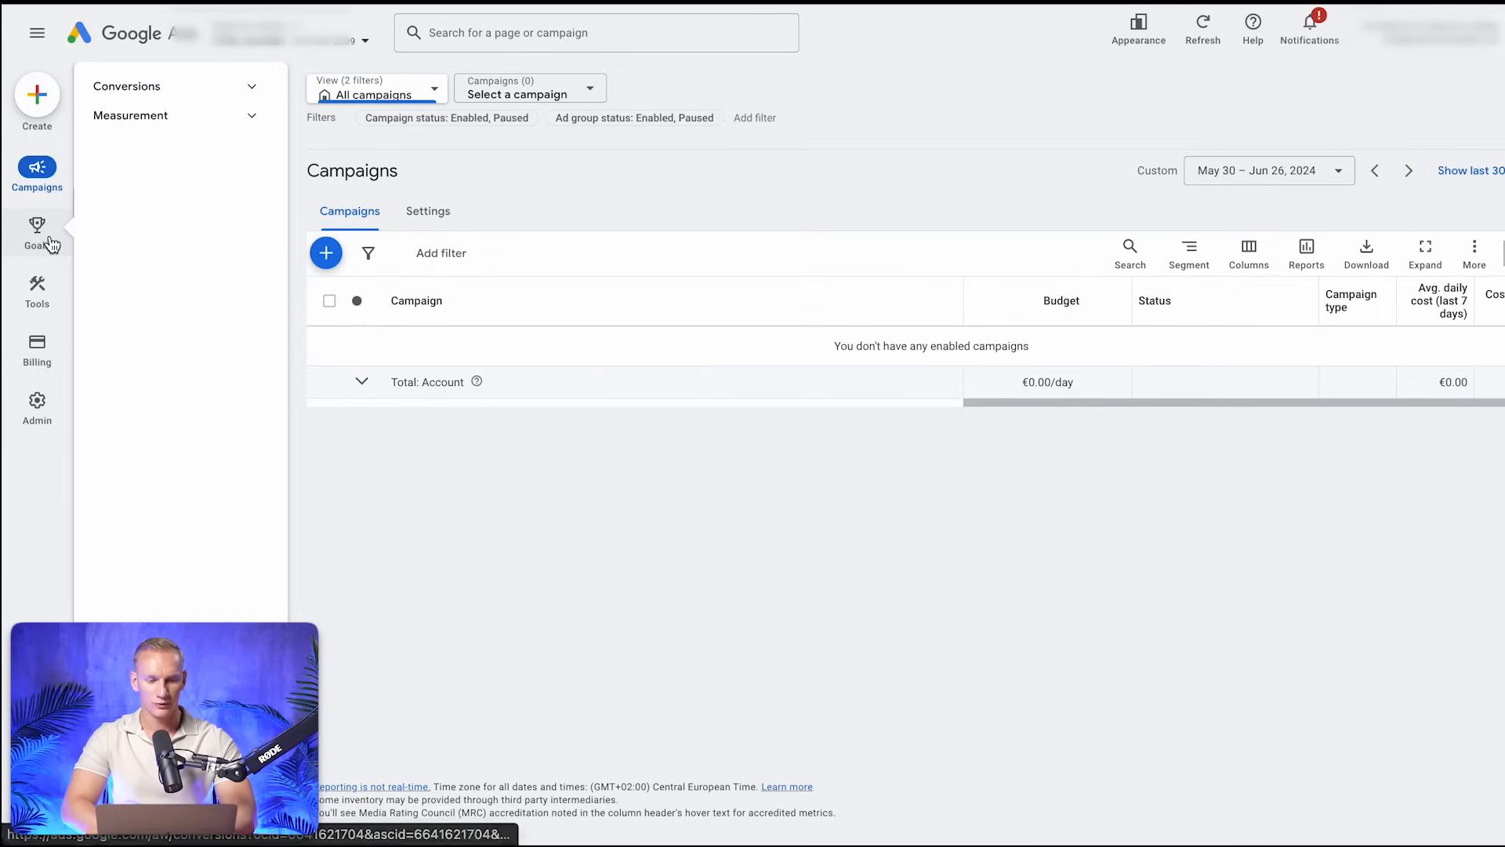
click(141, 90)
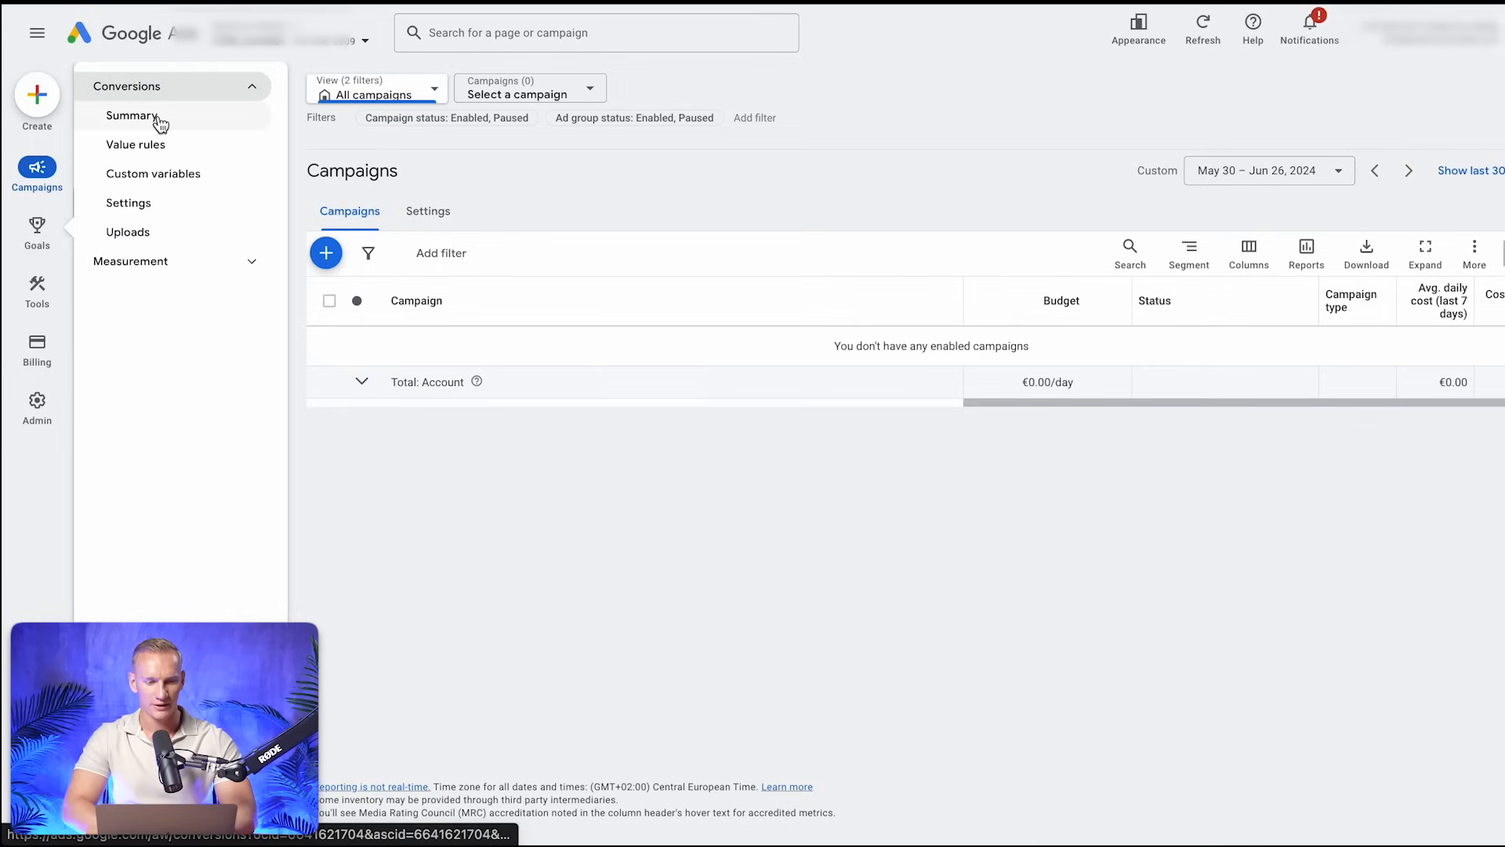
click(160, 120)
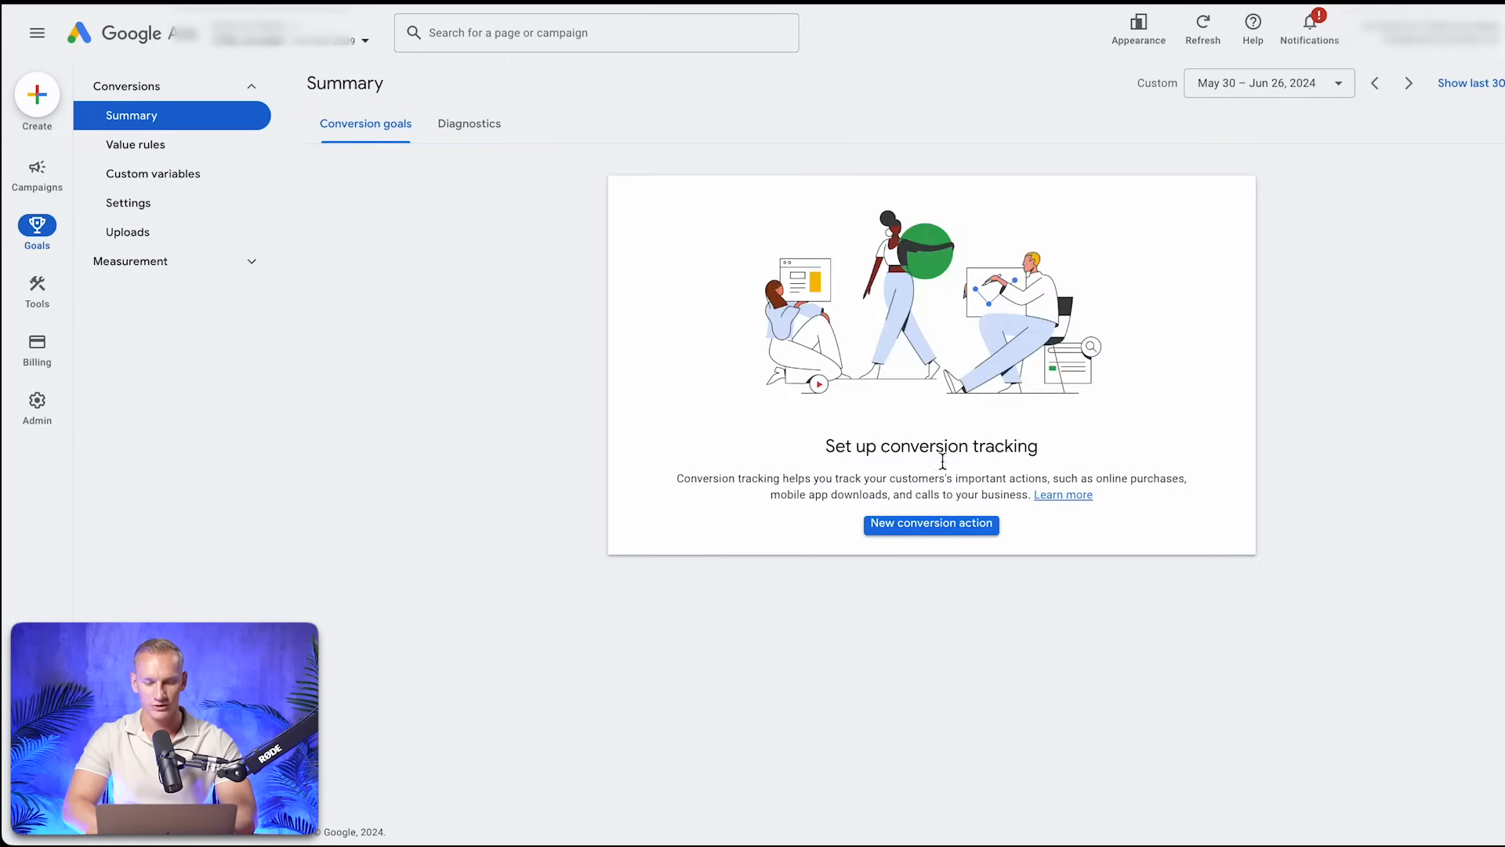
Start a new website conversion action and scan the store's website domain
click(958, 527)
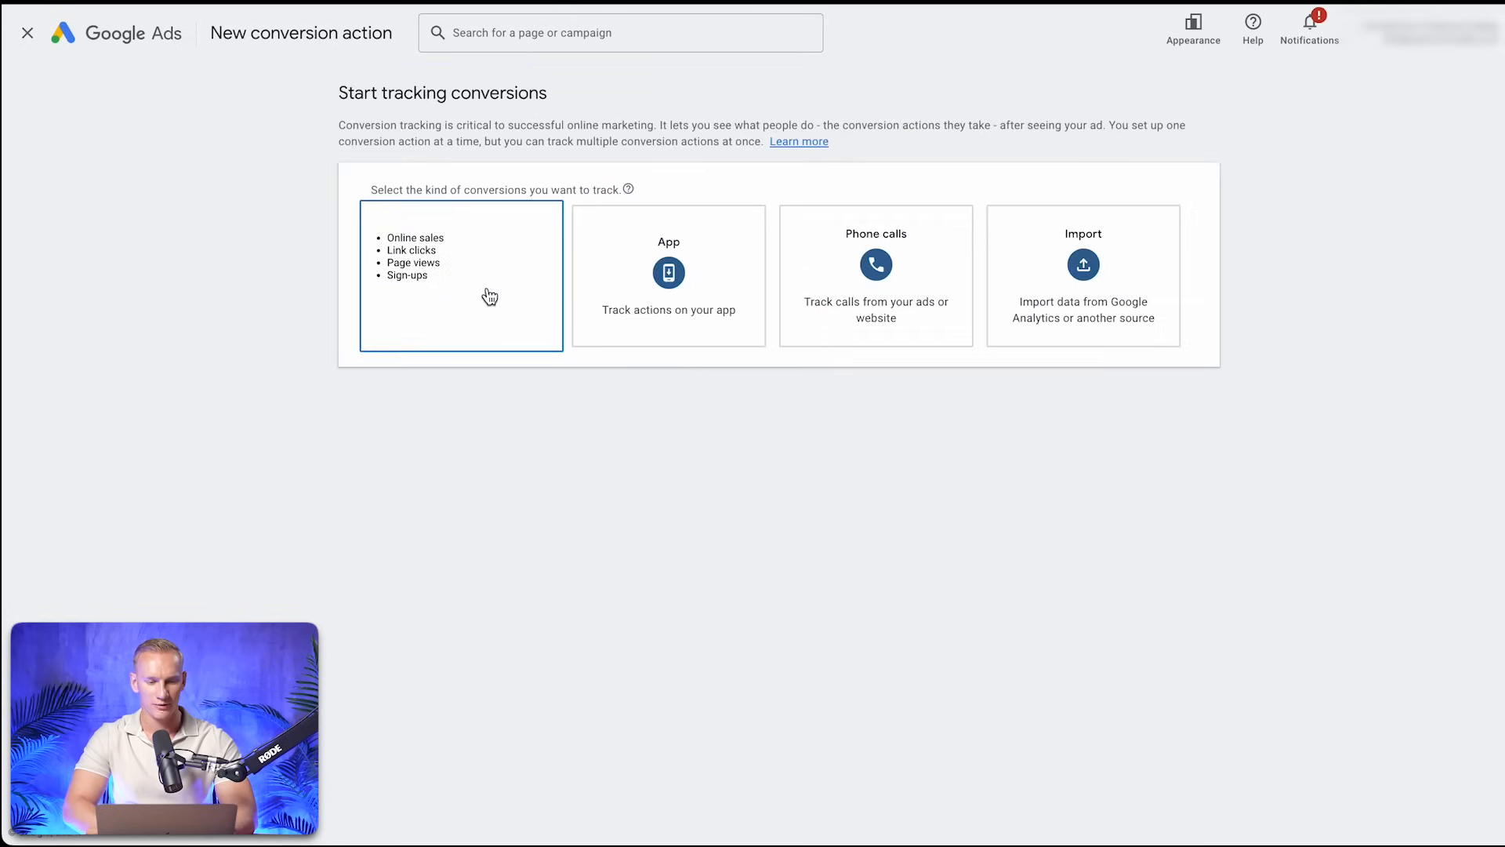
click(488, 295)
click(481, 268)
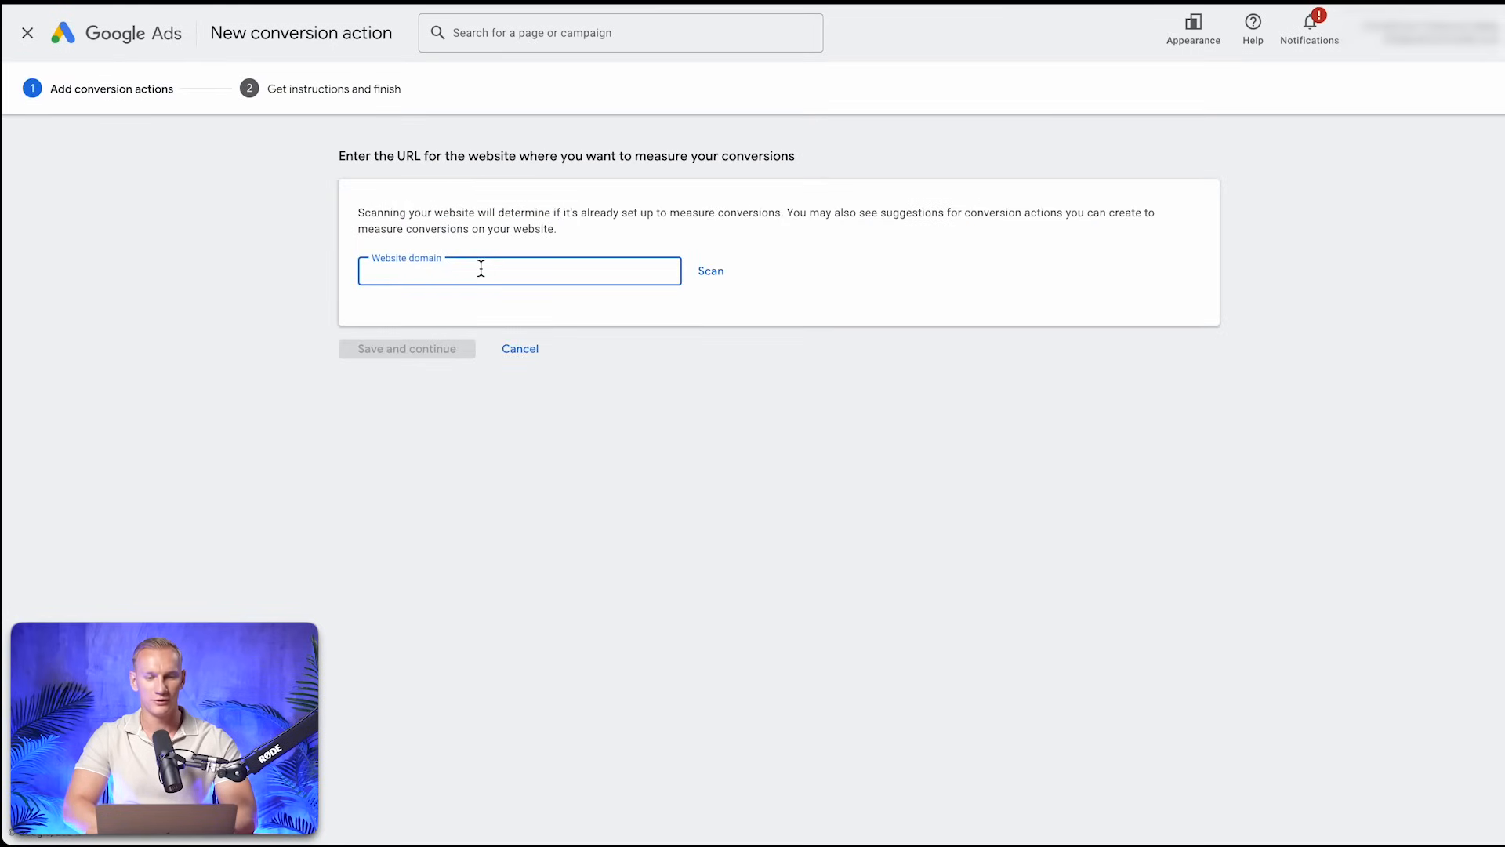
key(ctrl+v)
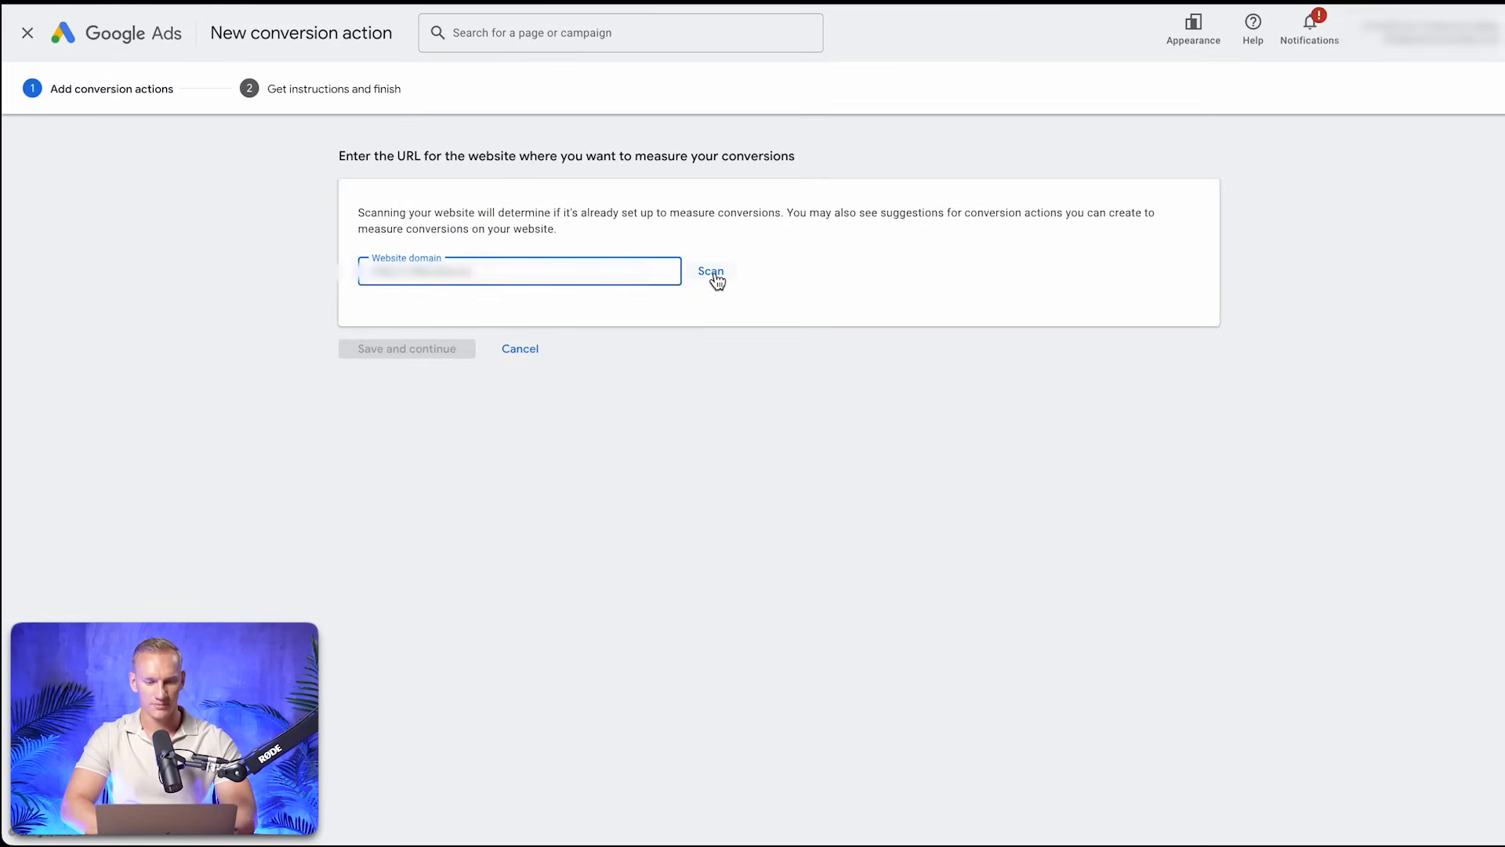
click(712, 272)
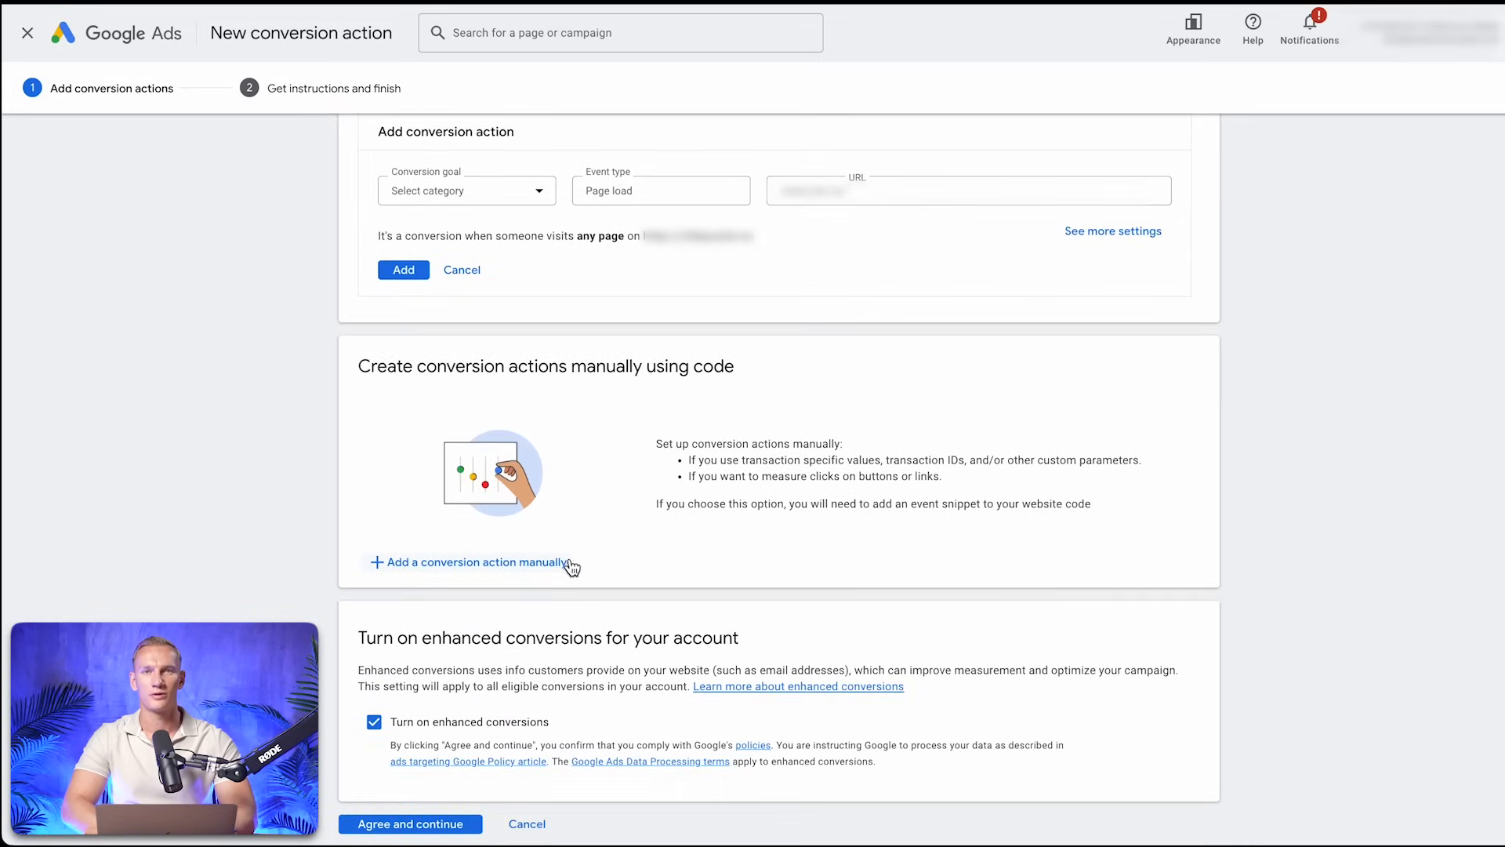
Begin a manual, code-based conversion action with the goal category Purchase
scroll(657, 404, down, 1)
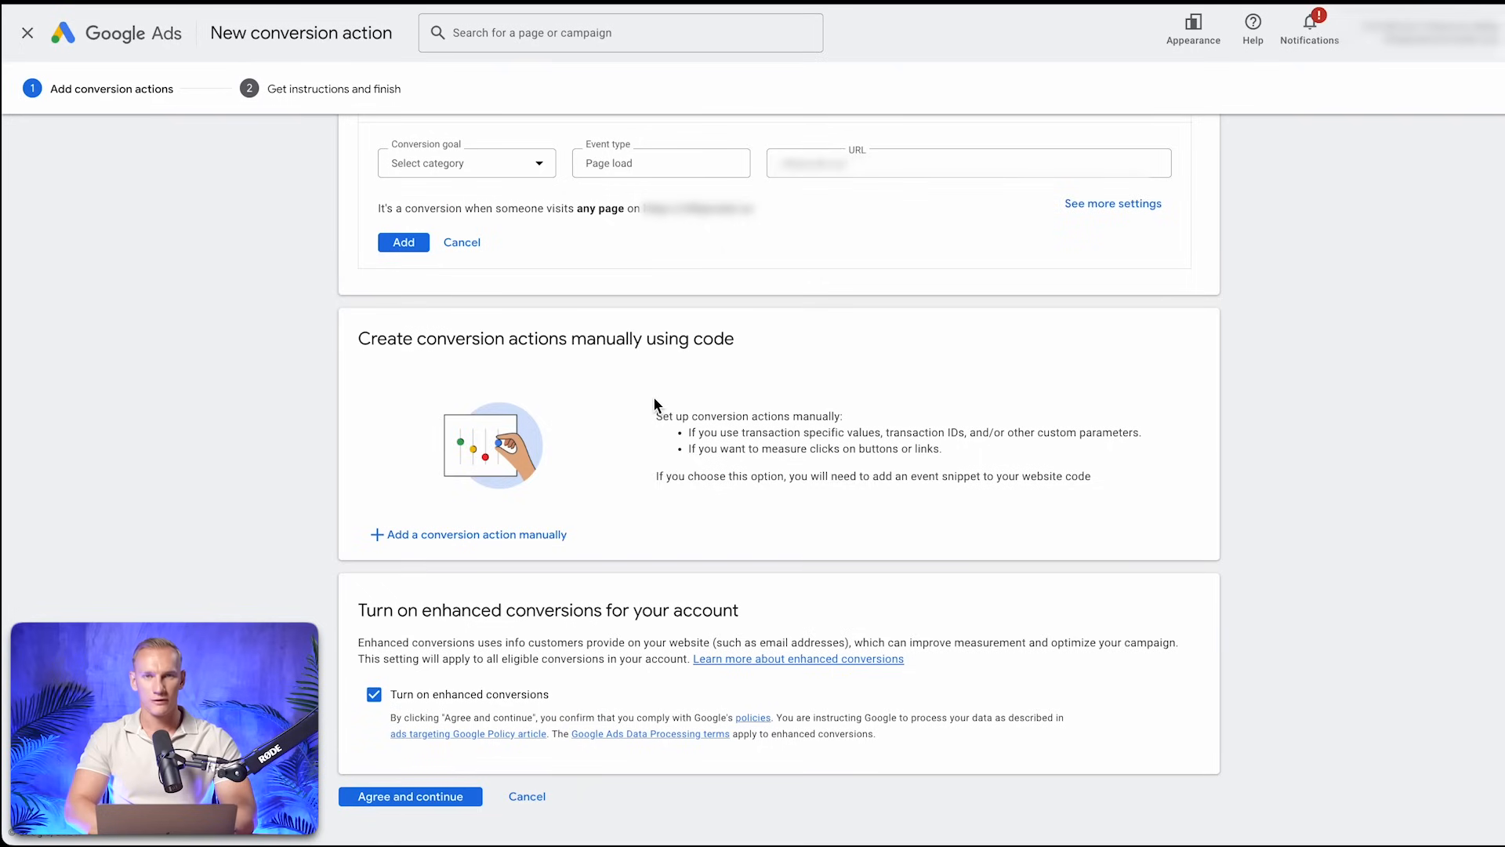
click(523, 541)
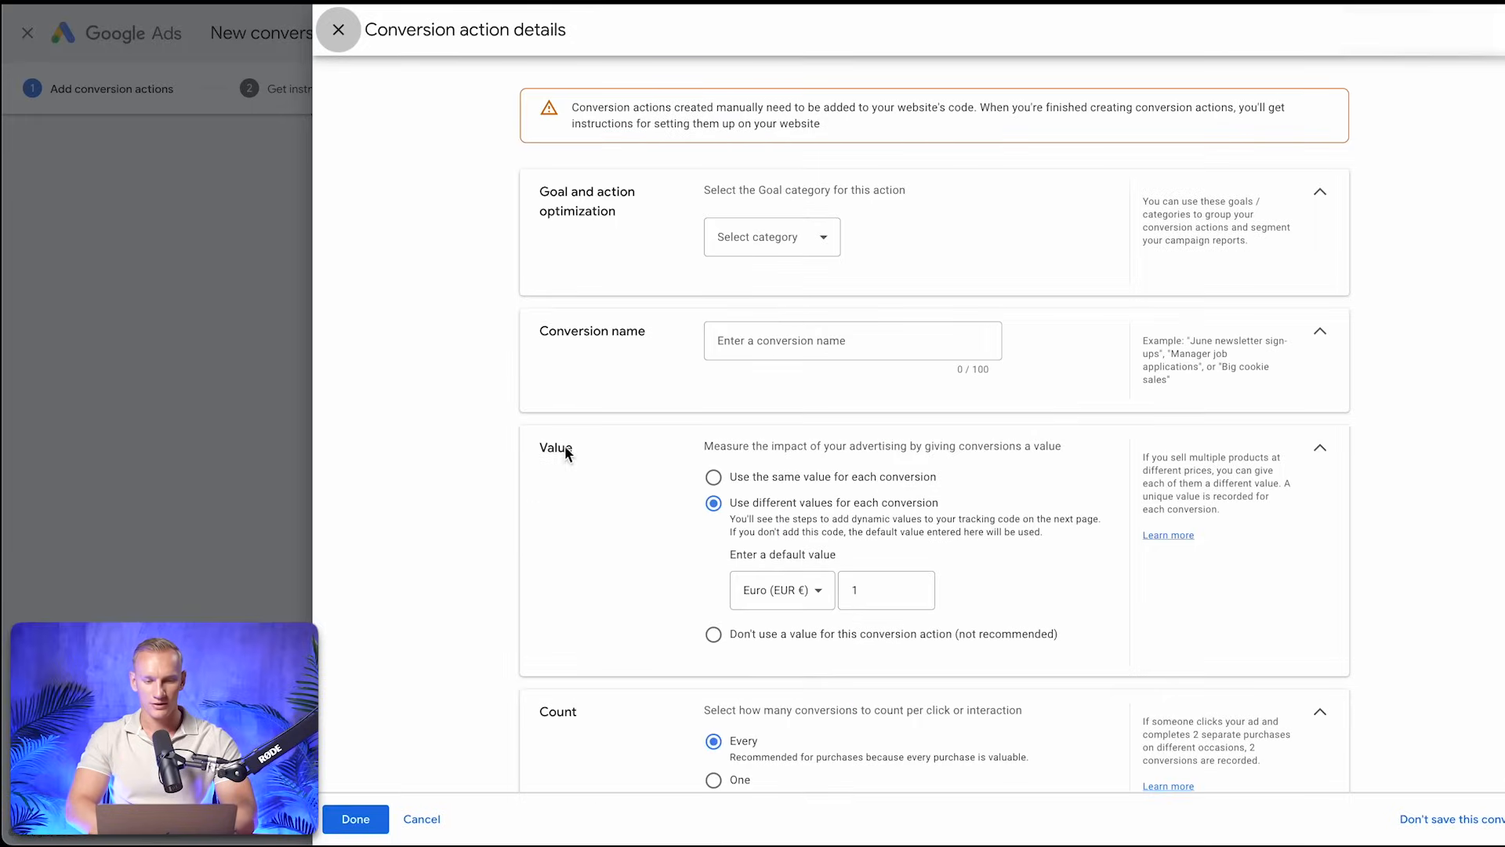
click(784, 248)
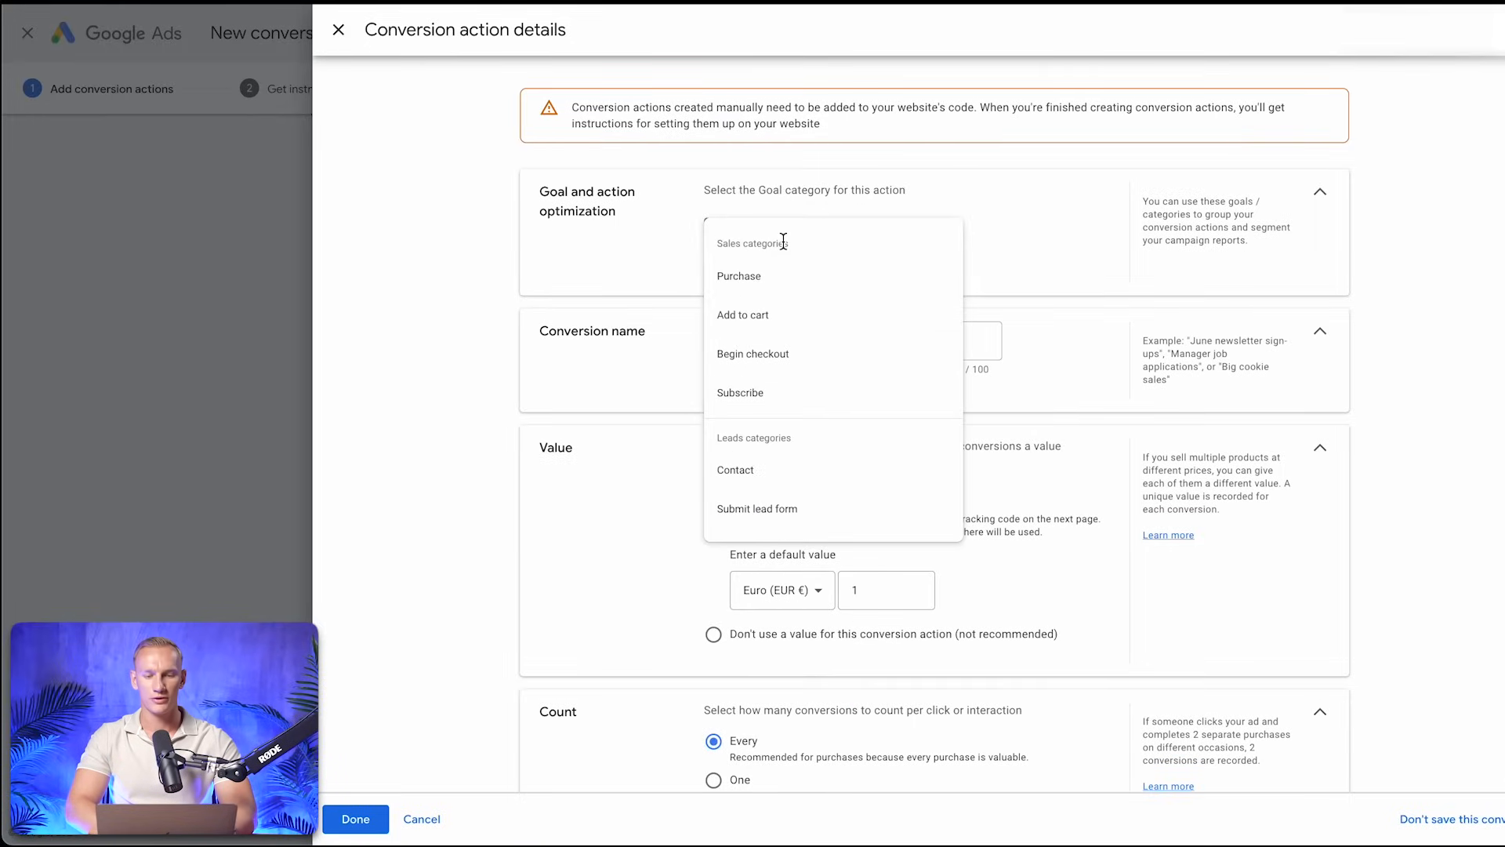
click(772, 276)
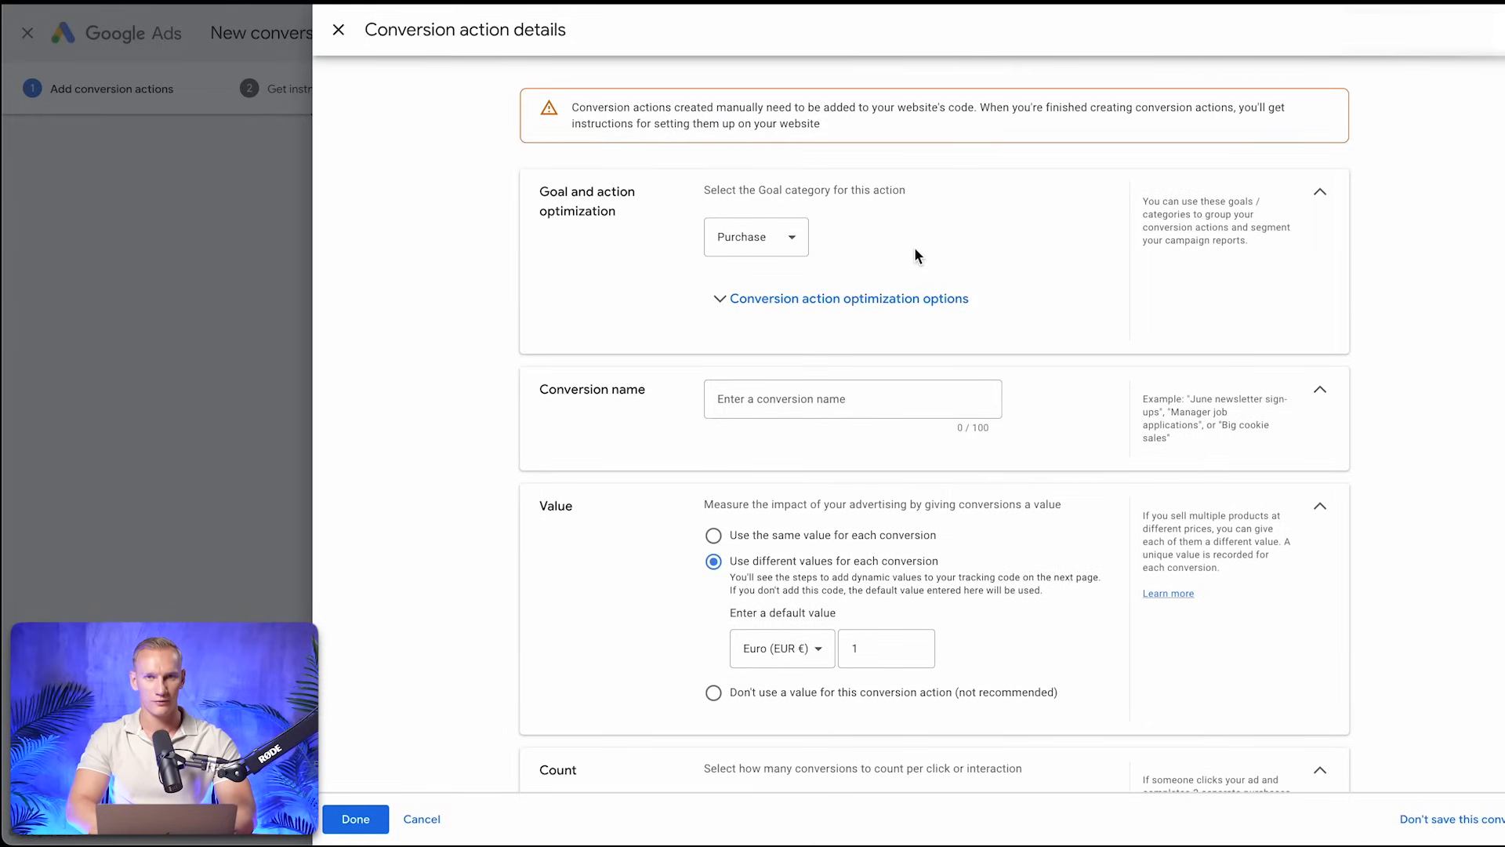
Name the purchase conversion "Purchase (wetracked)" and save it with the default value, count and attribution settings
scroll(915, 247, down, 1)
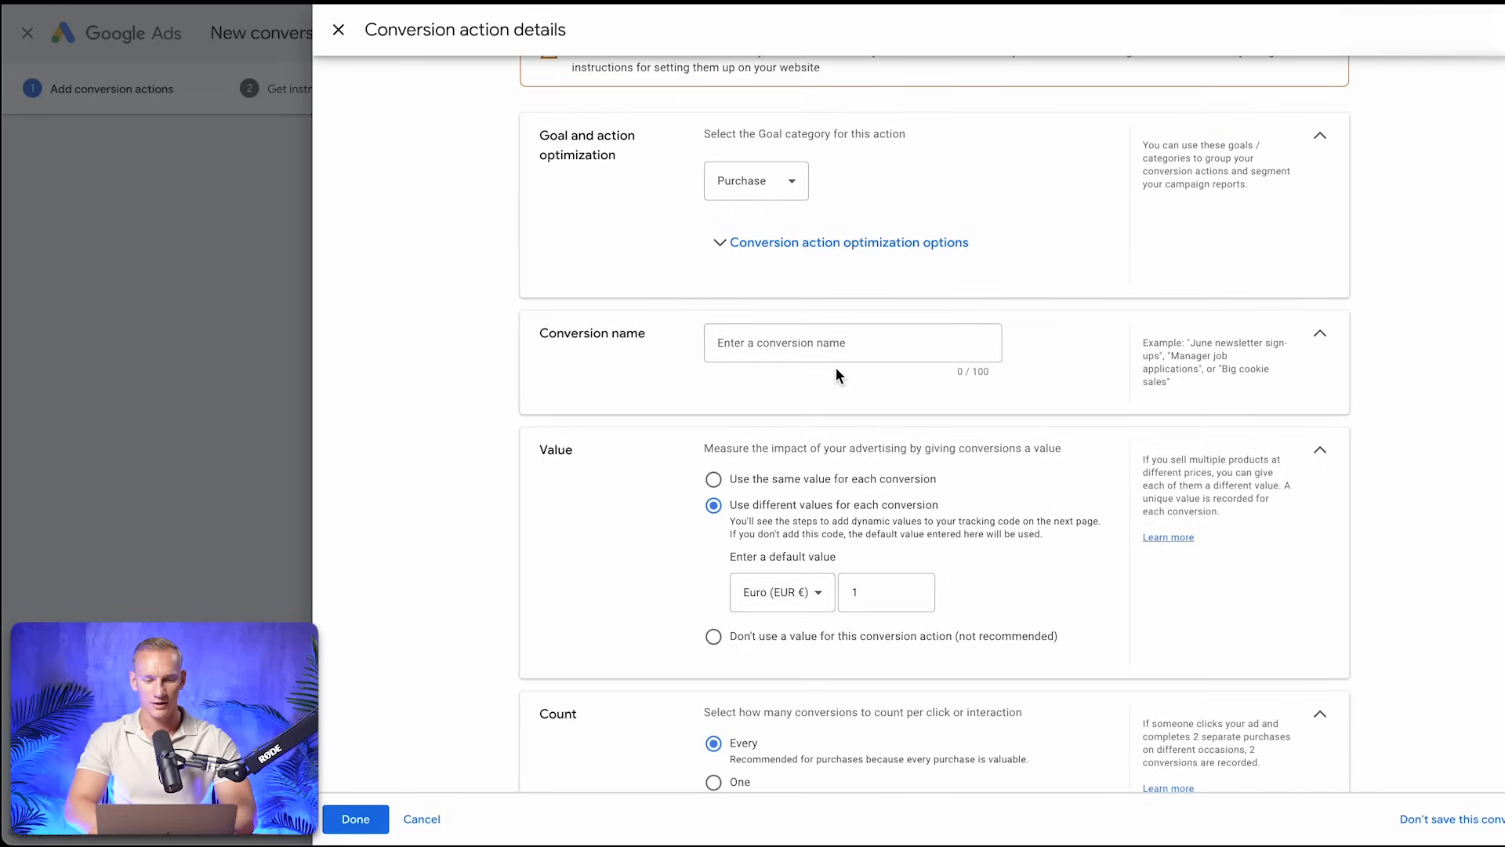
click(807, 343)
text(Purchase (wetracked))
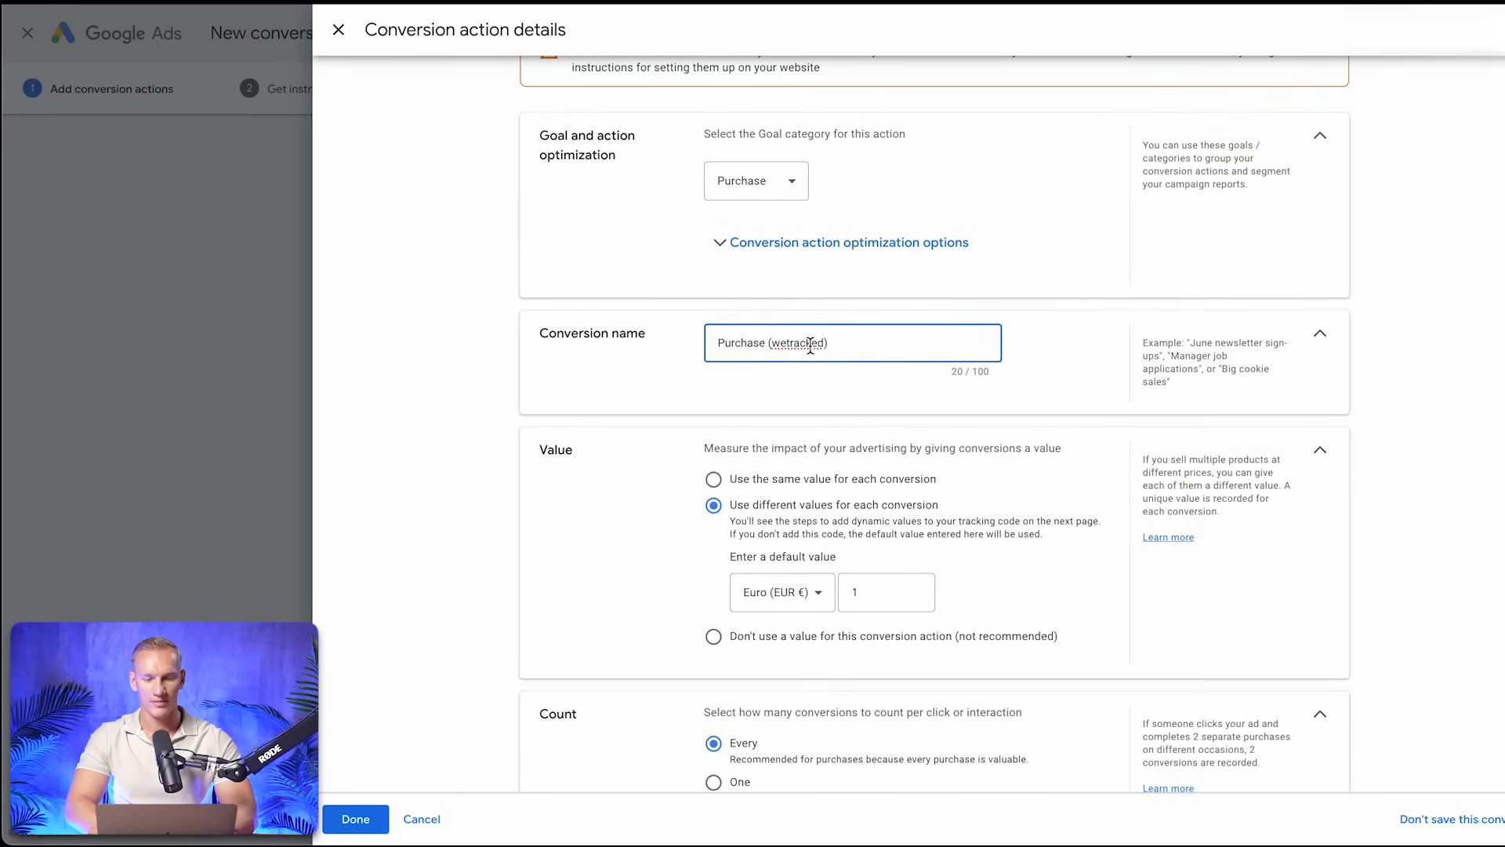
click(679, 353)
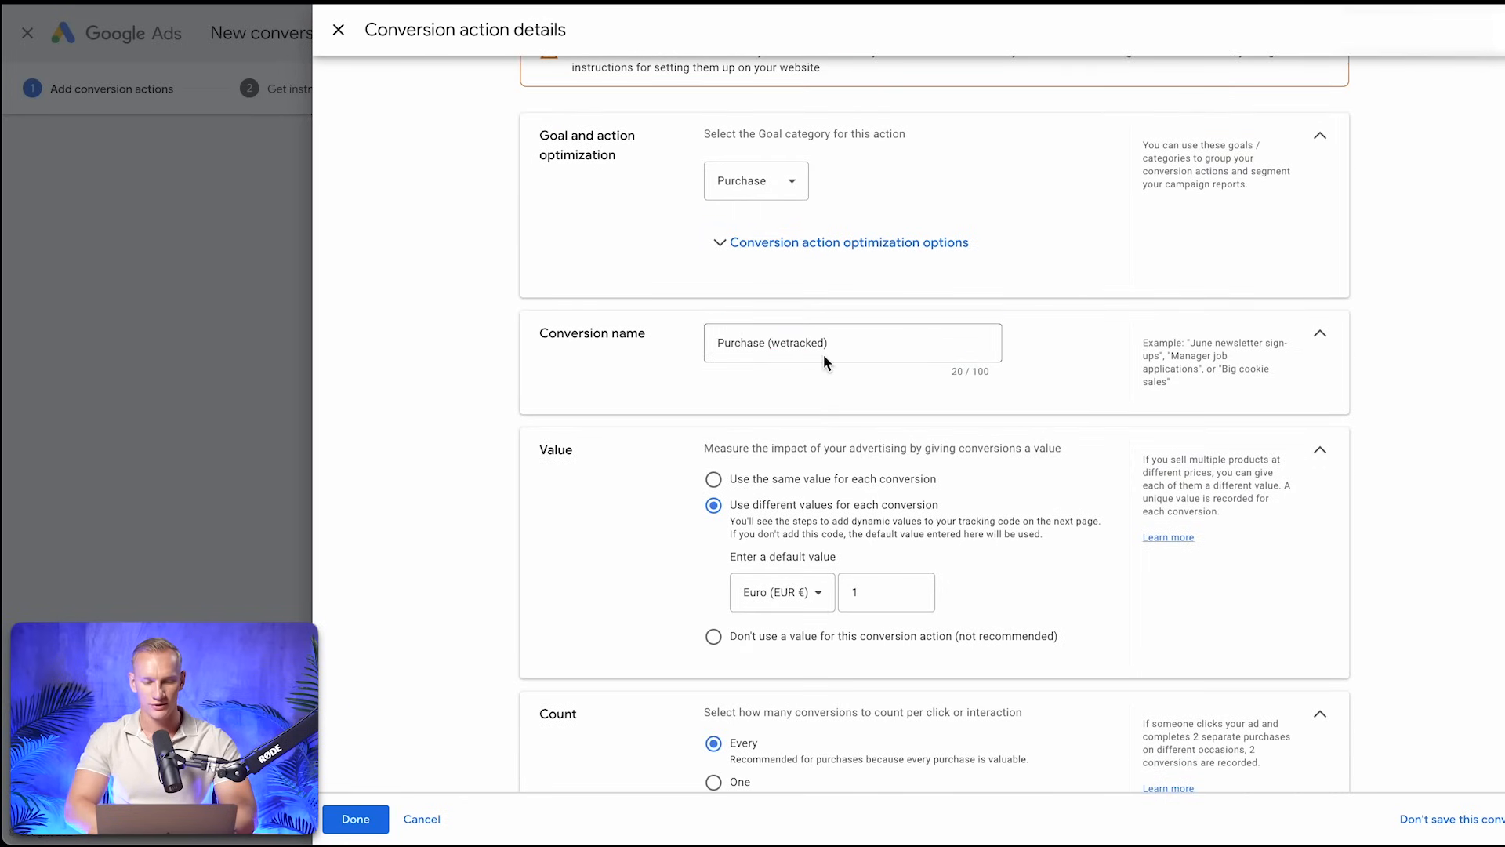
scroll(609, 450, down, 3)
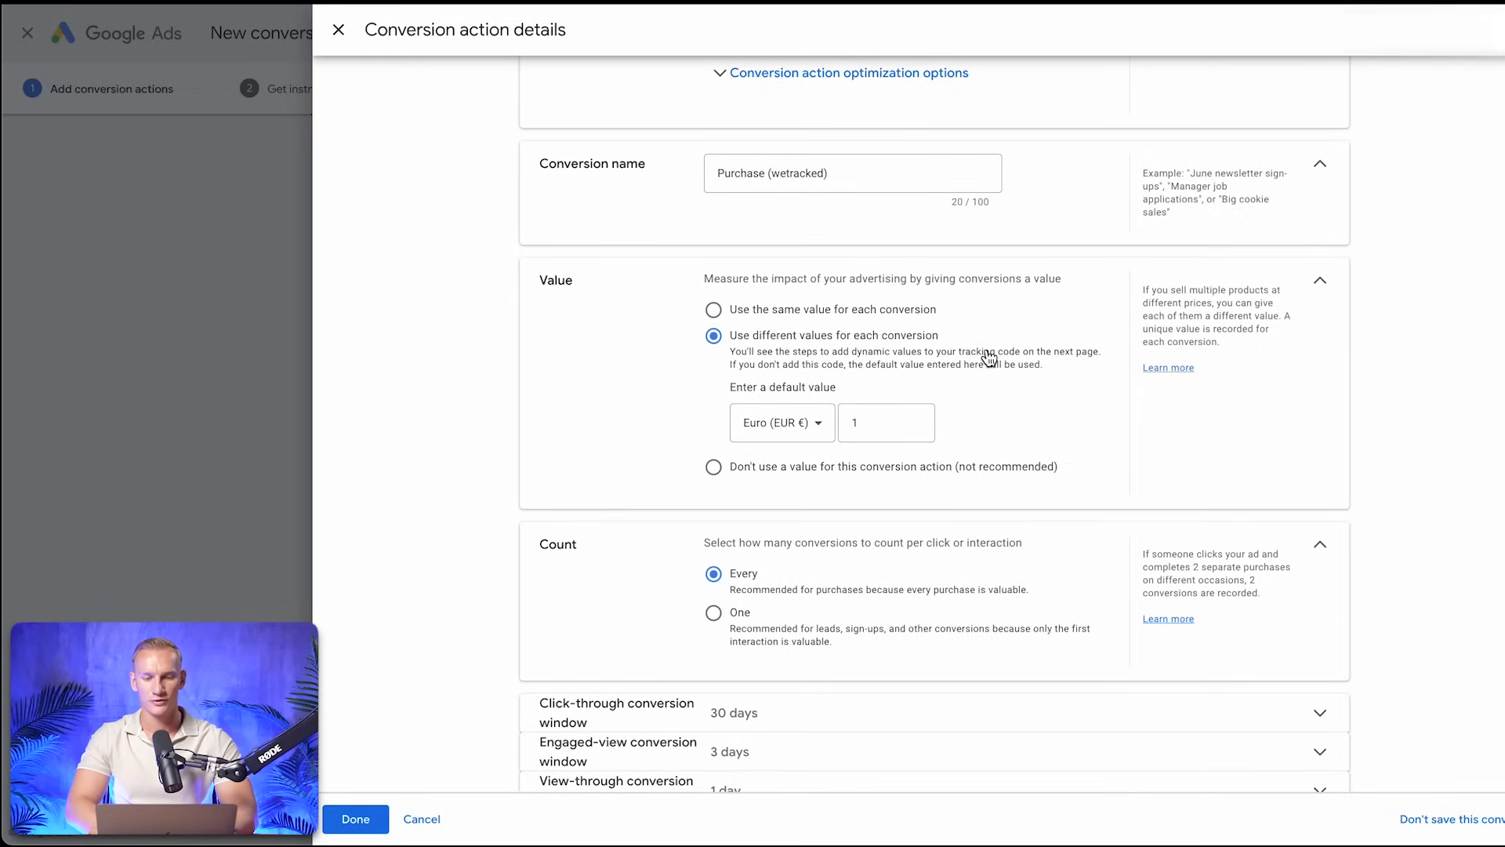
scroll(990, 358, down, 2)
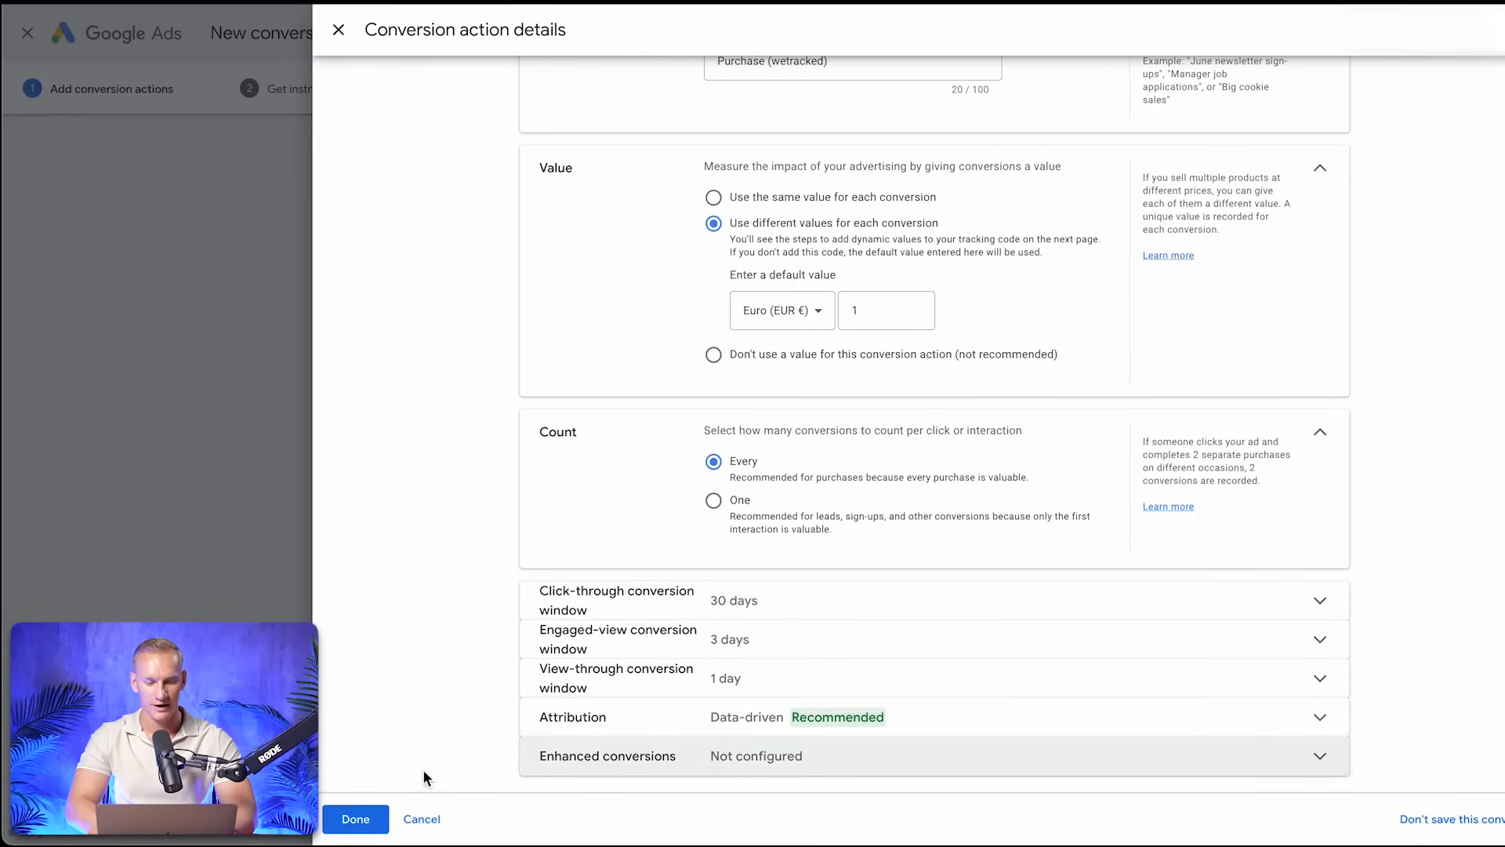
click(357, 819)
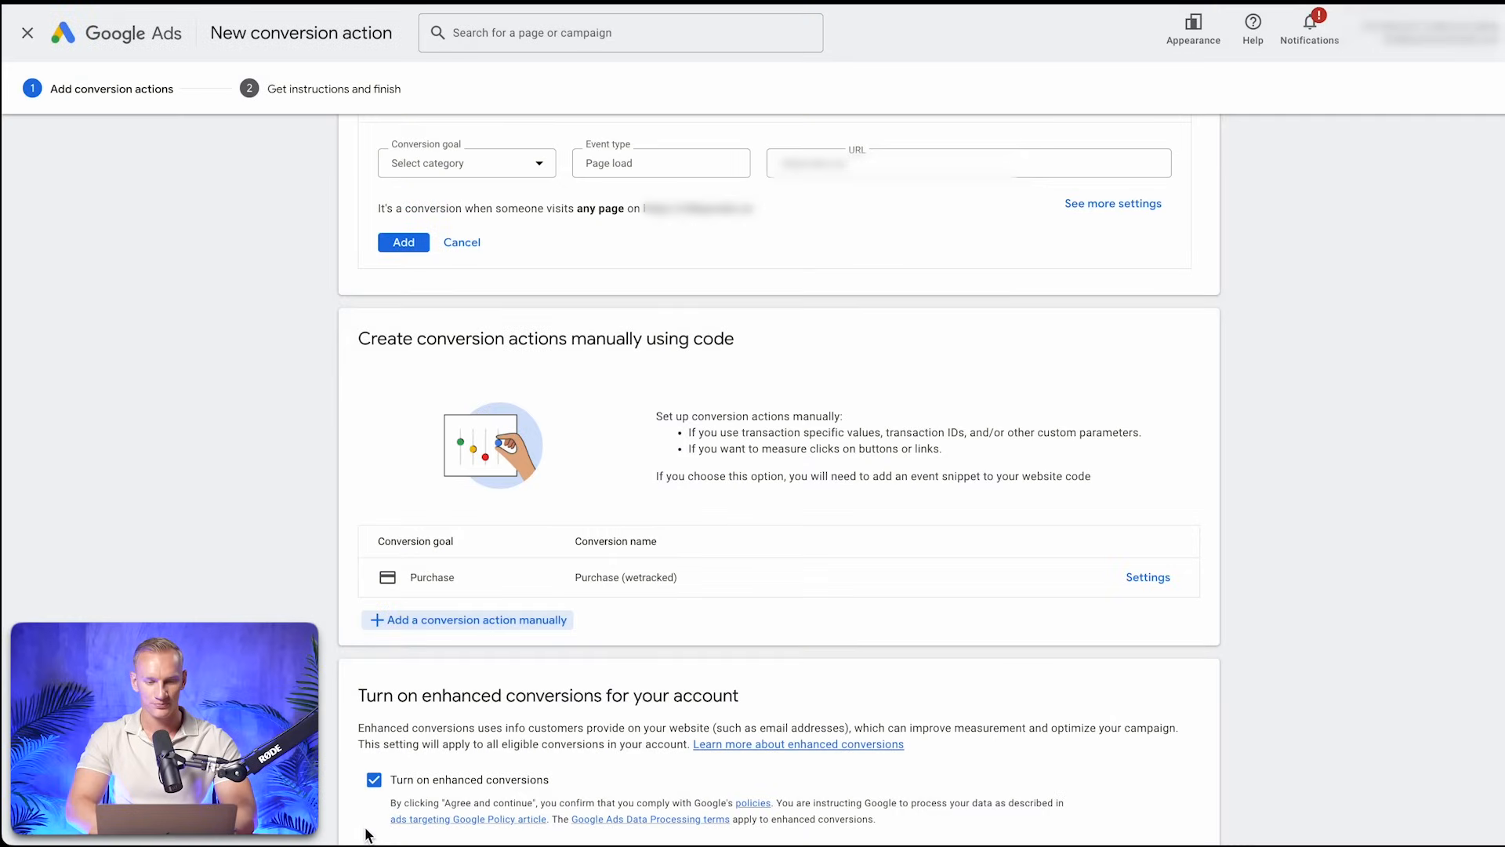
Begin a second manual conversion action with the goal category Add to cart
click(513, 622)
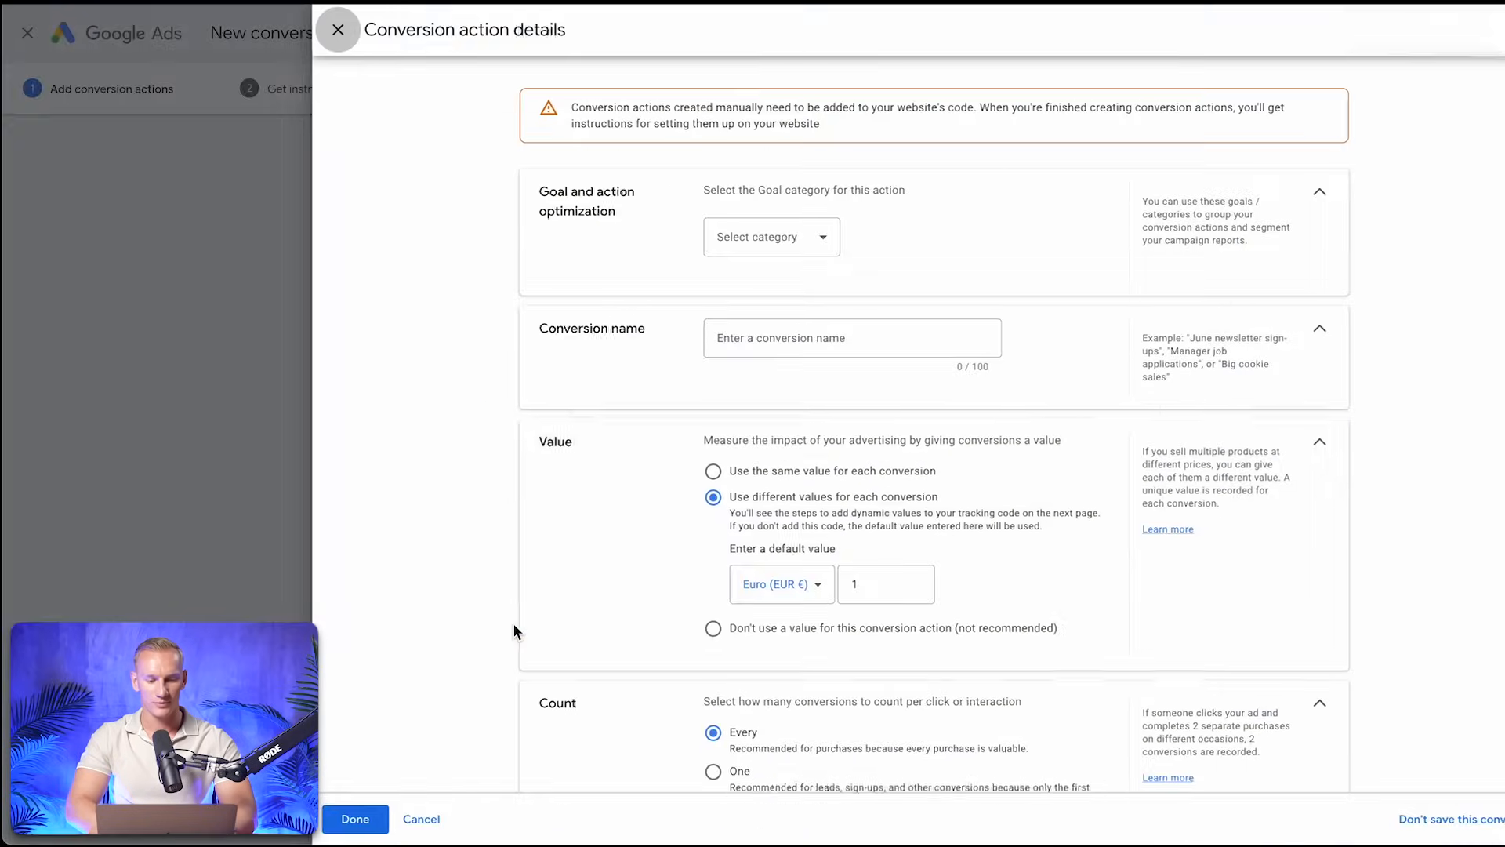
click(806, 240)
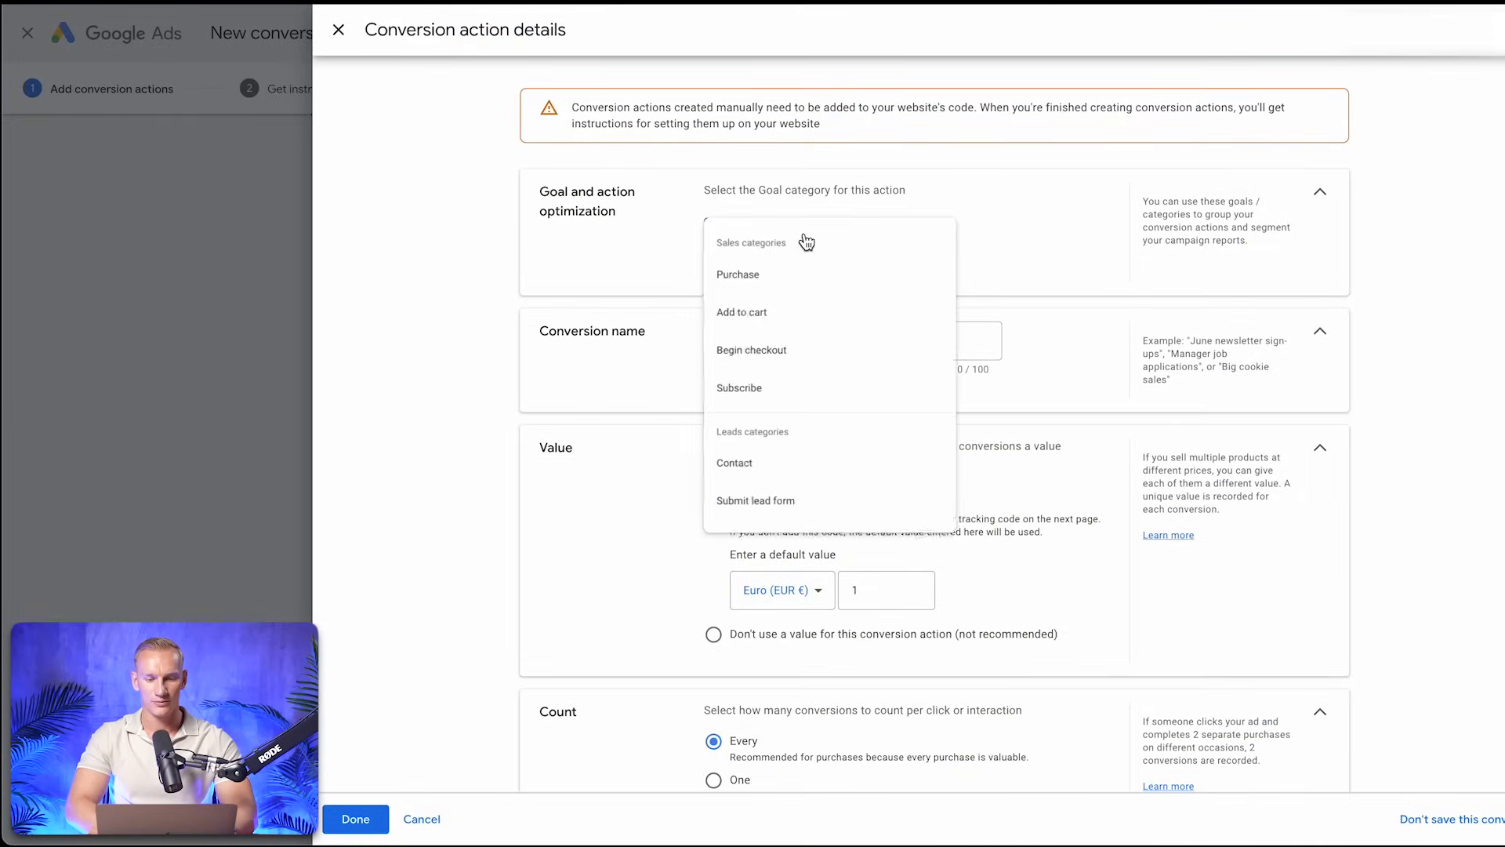
click(764, 313)
Name the add-to-cart conversion "ATC (wetracked)" and save it with the remaining default settings
click(768, 396)
text(Purchase (wetracked))
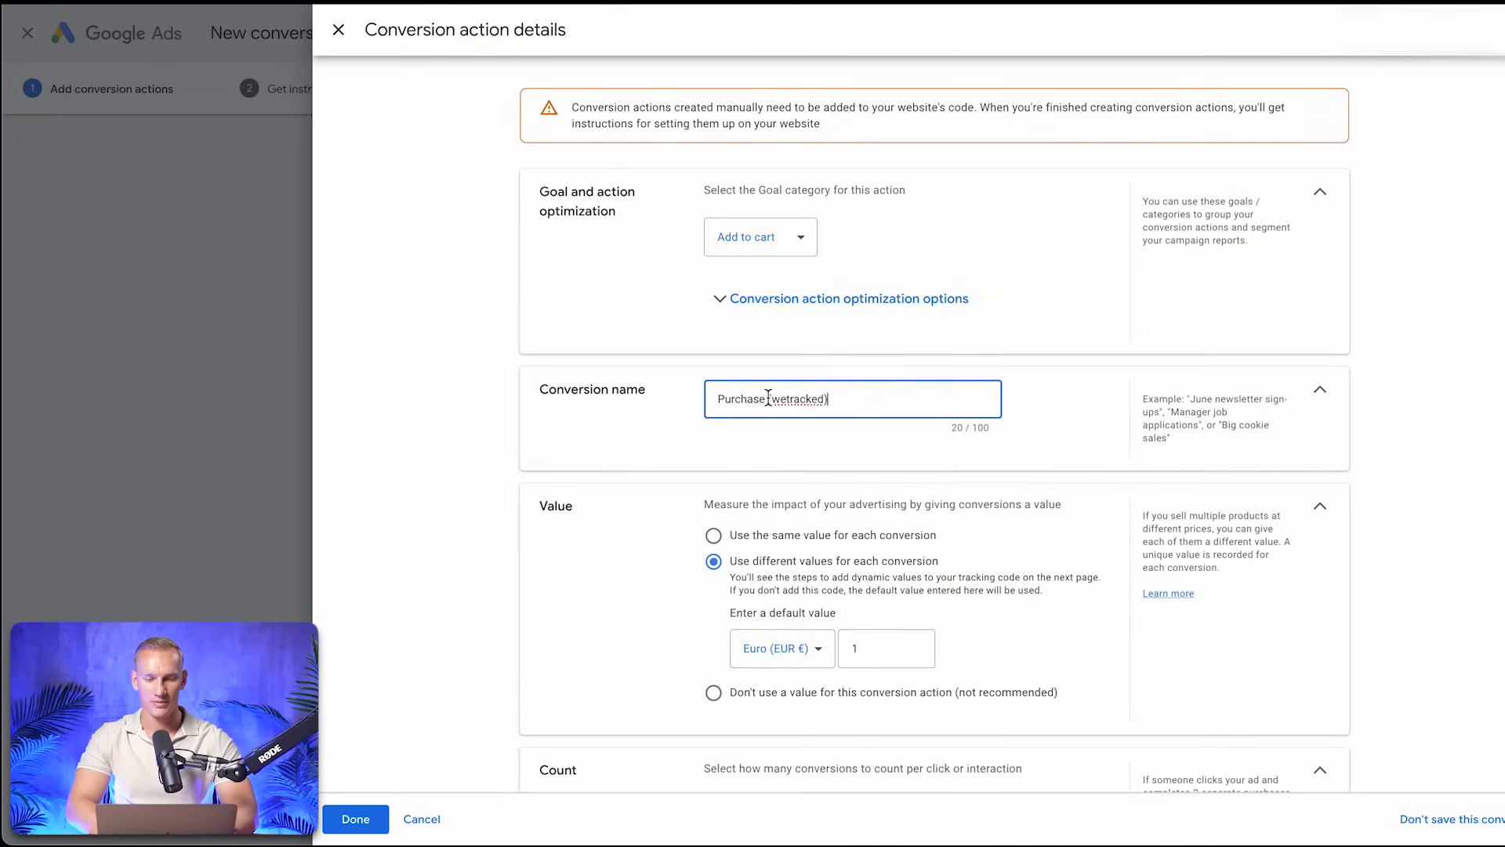
double_click(740, 400)
text(add)
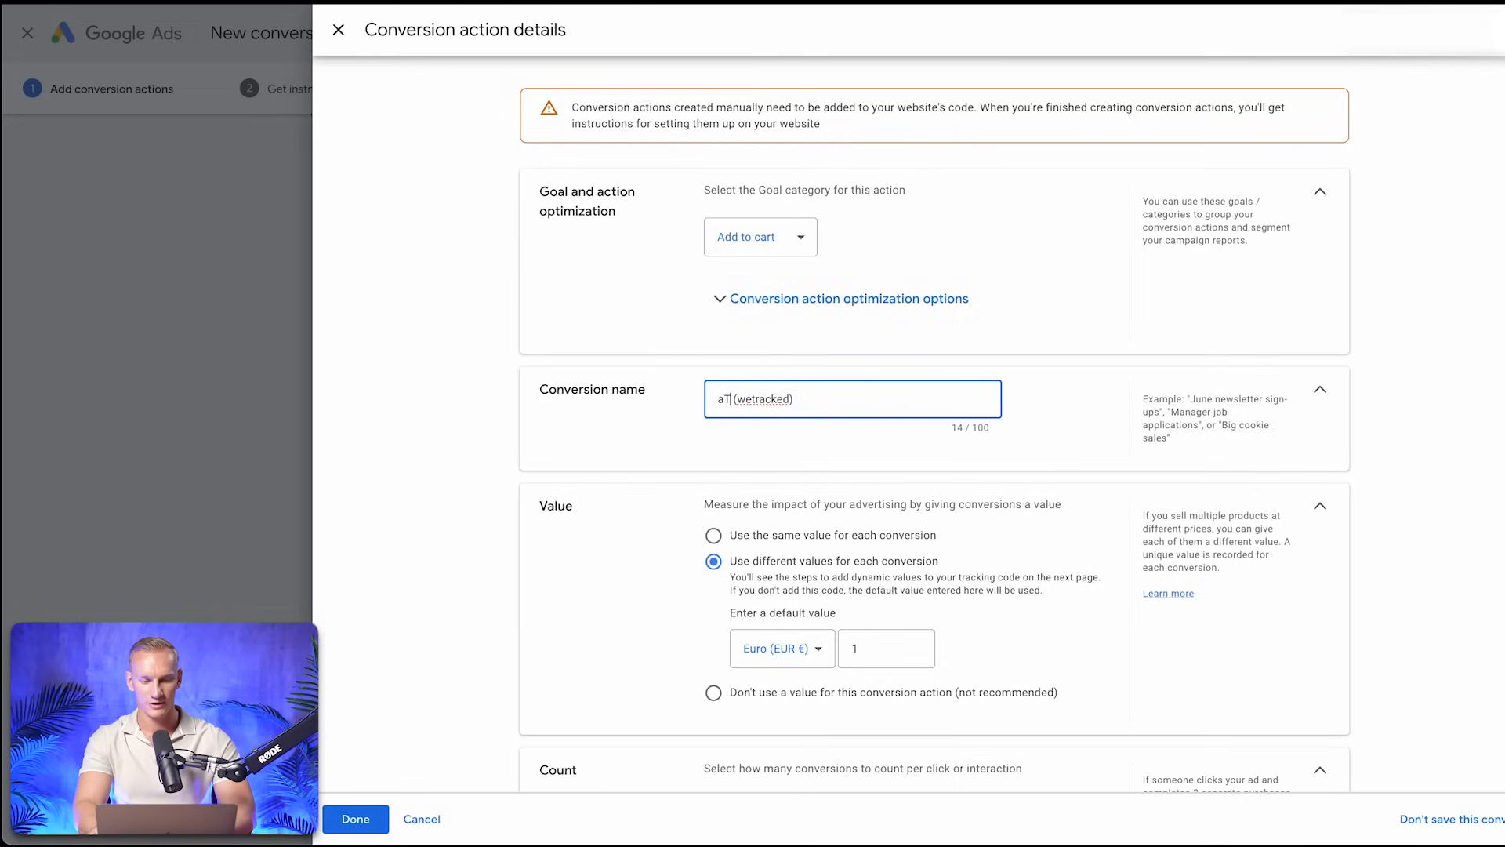
key(BackSpace)
key(BackSpace)
key(BackSpace)
text(ATC)
scroll(722, 448, down, 2)
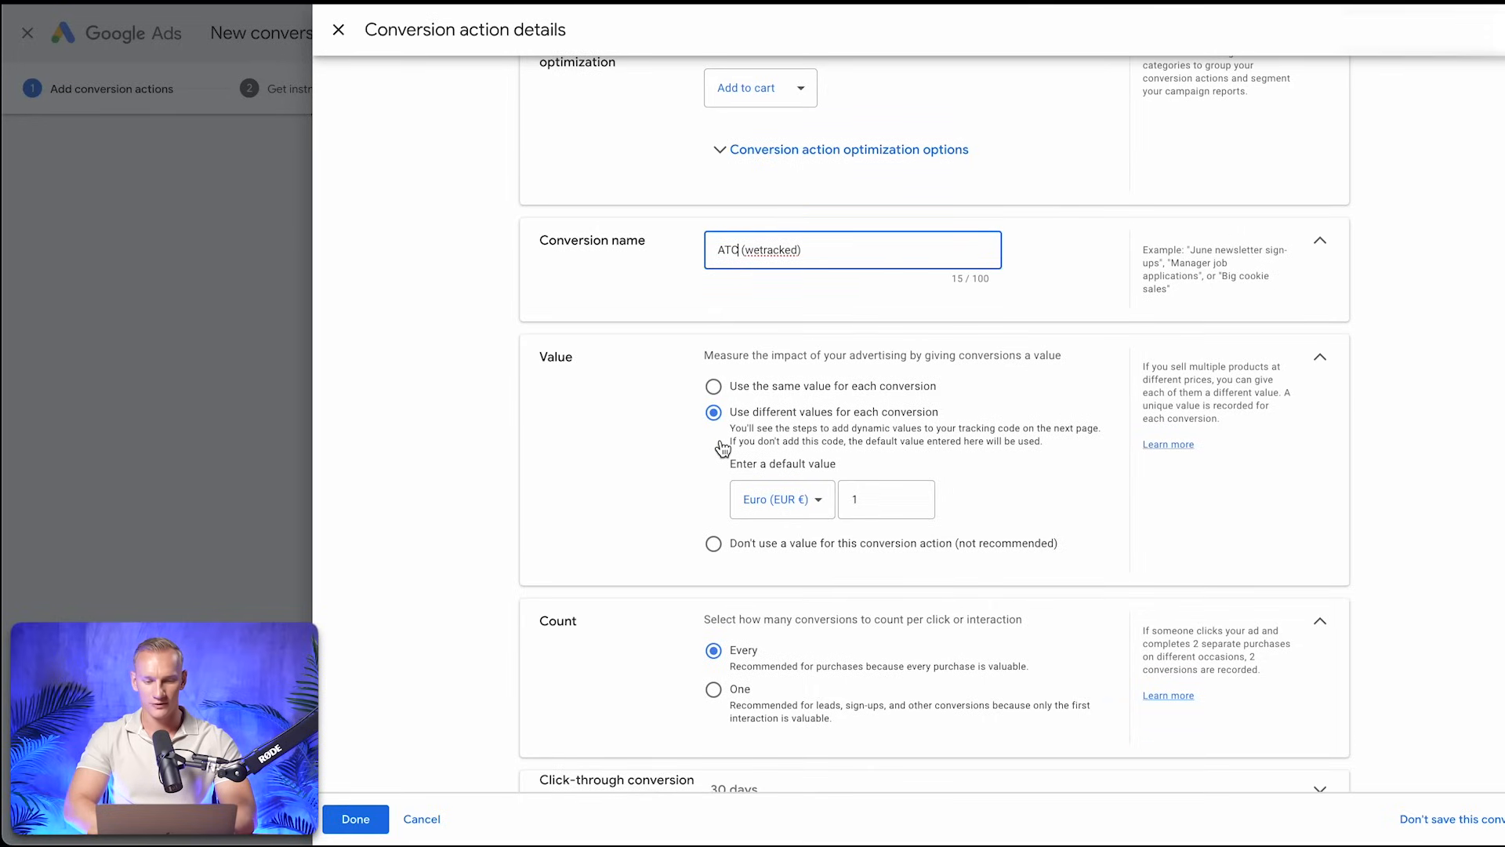
scroll(722, 449, down, 2)
scroll(671, 545, down, 1)
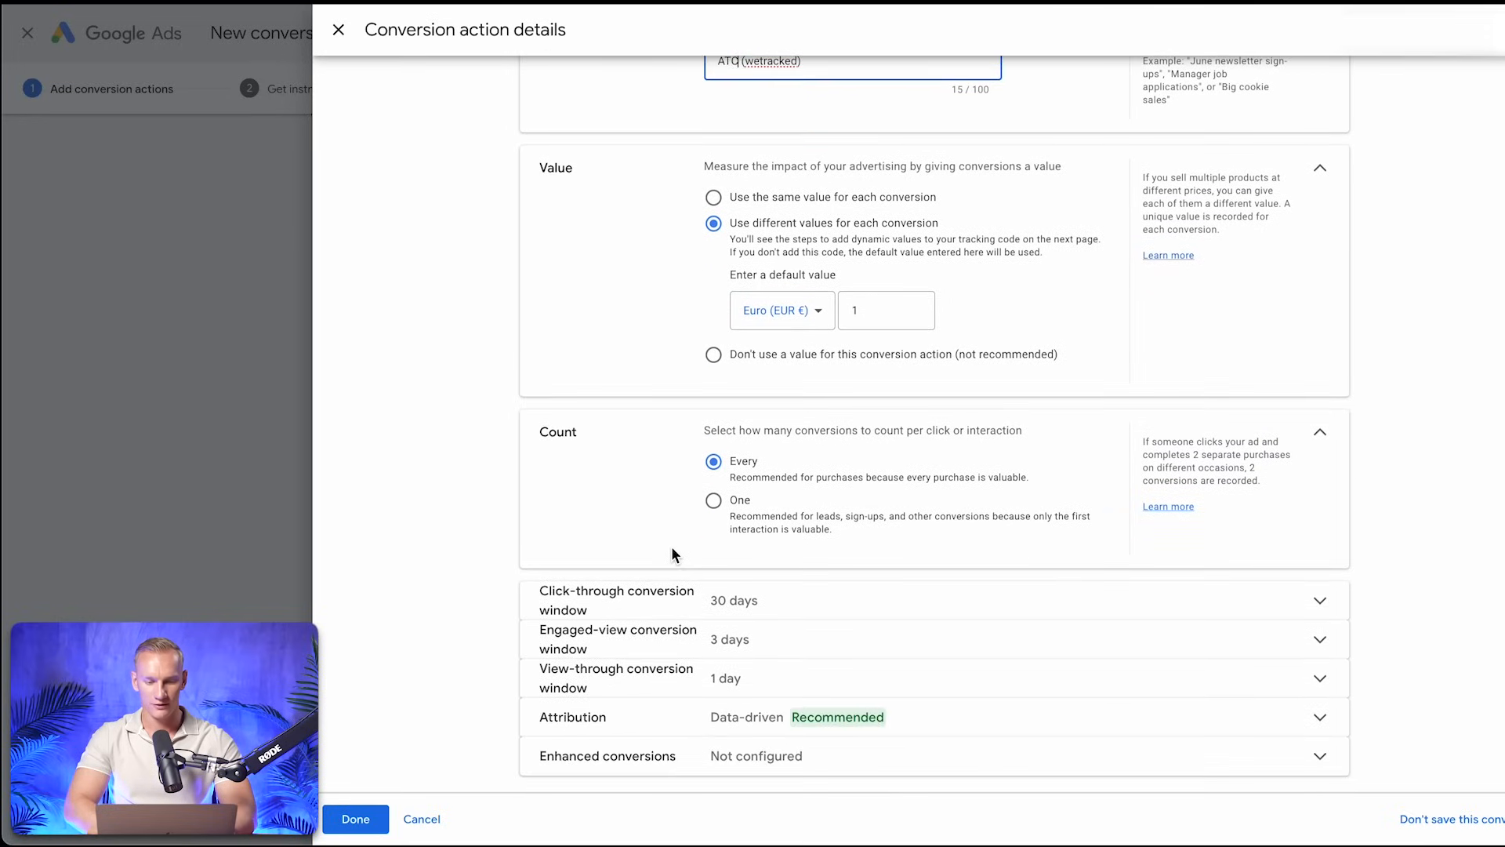
click(384, 820)
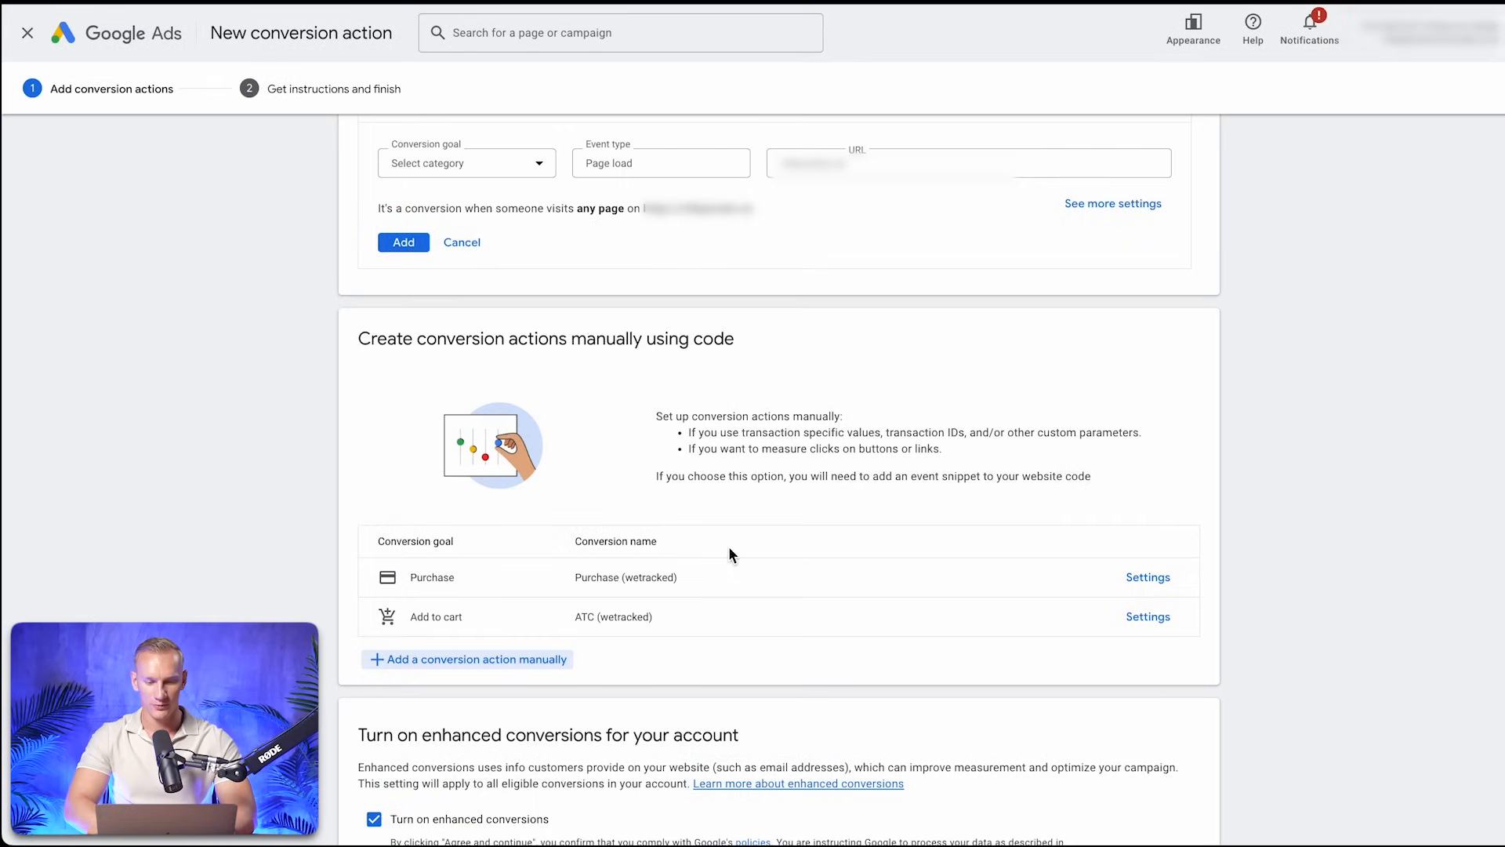
Create a manual conversion action with the goal category Begin checkout, name it "IC (wetracked)" and save it with the default settings
click(530, 665)
click(798, 239)
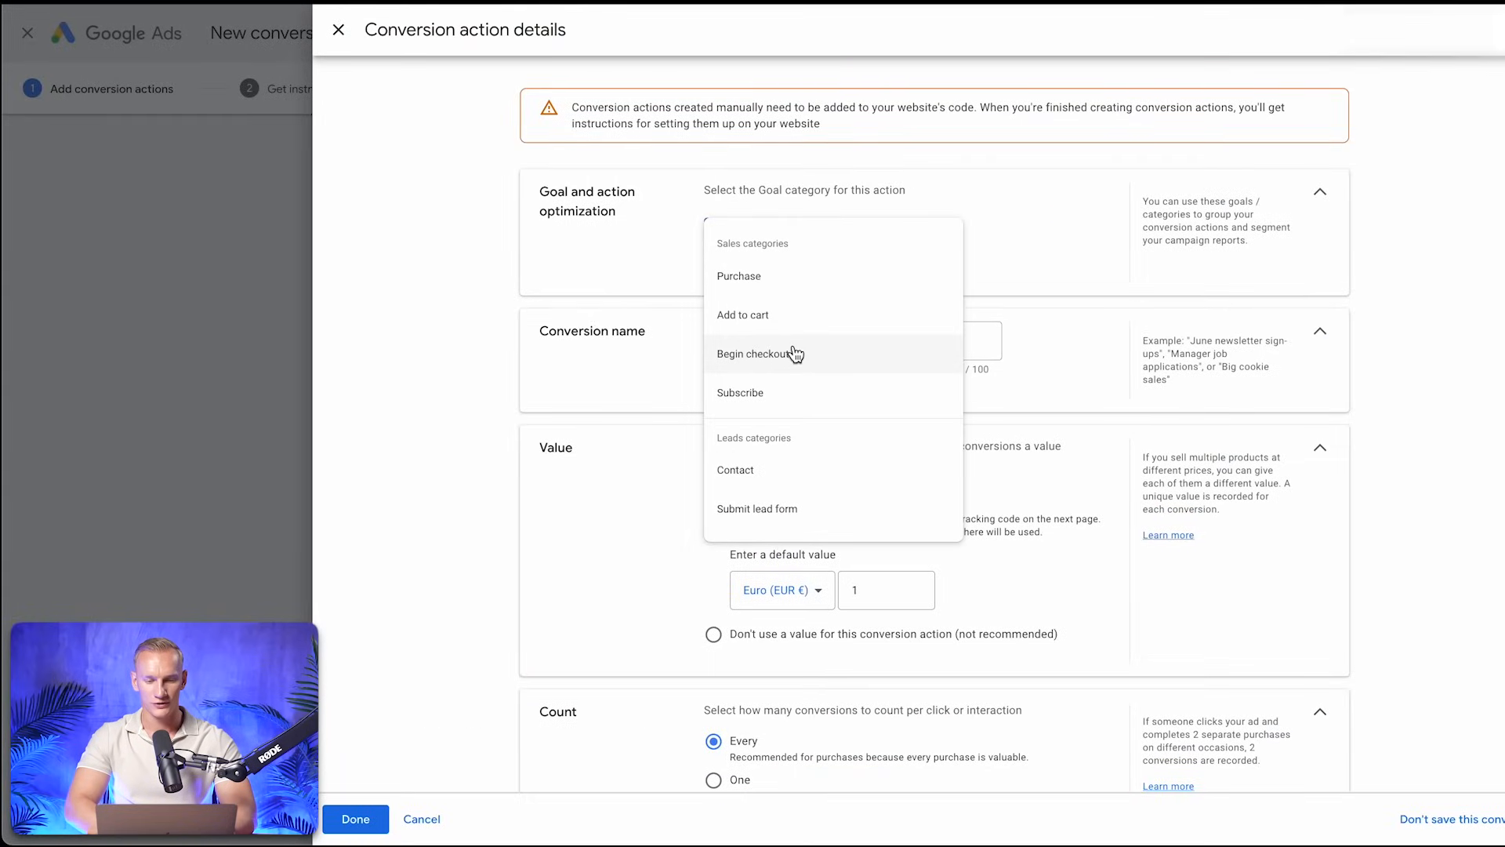
click(794, 353)
click(780, 397)
text(IC (wetracked))
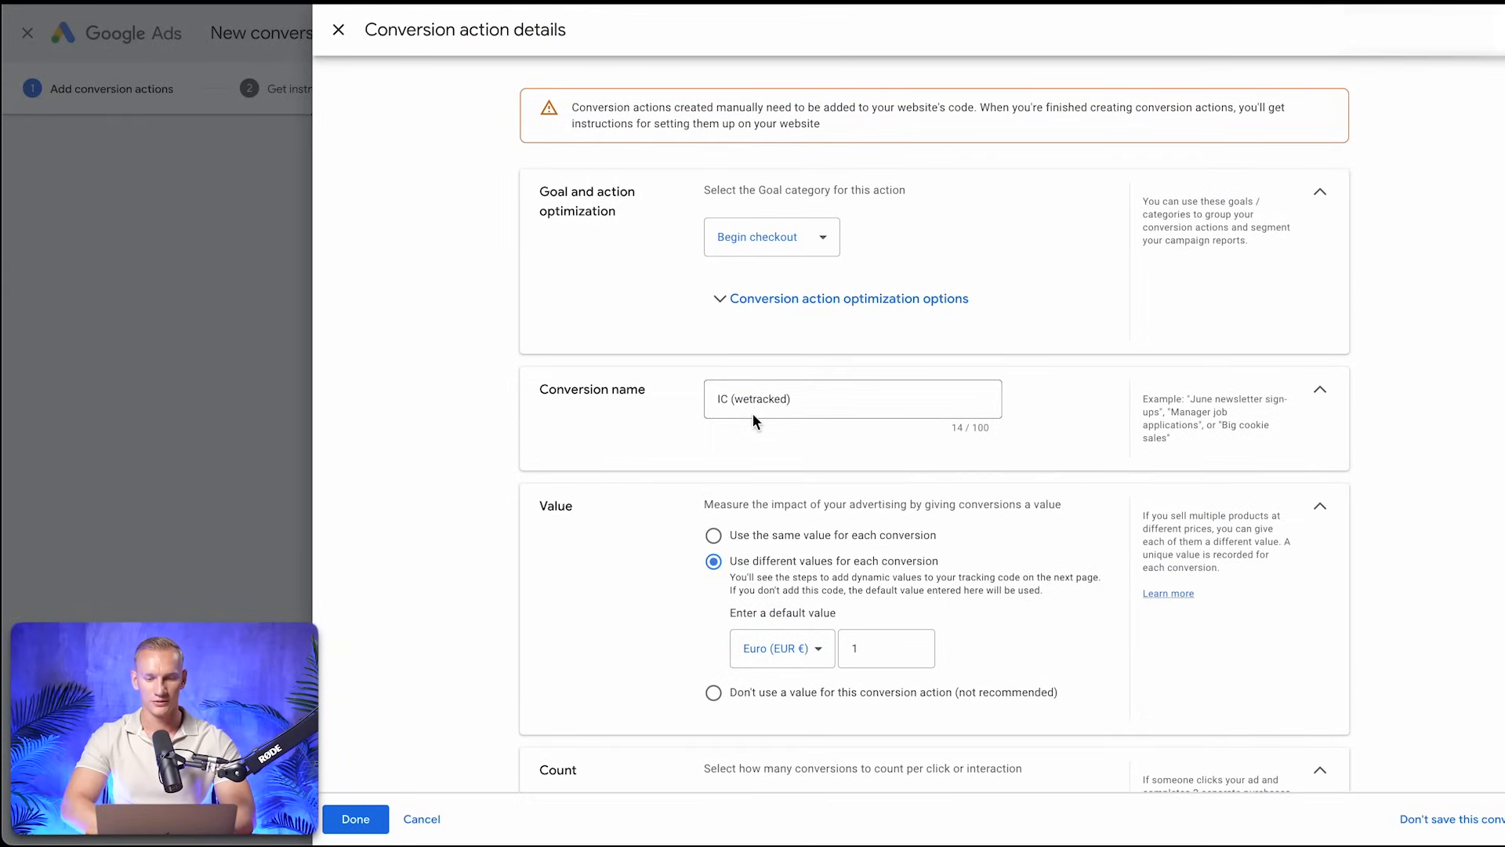
scroll(684, 389, down, 1)
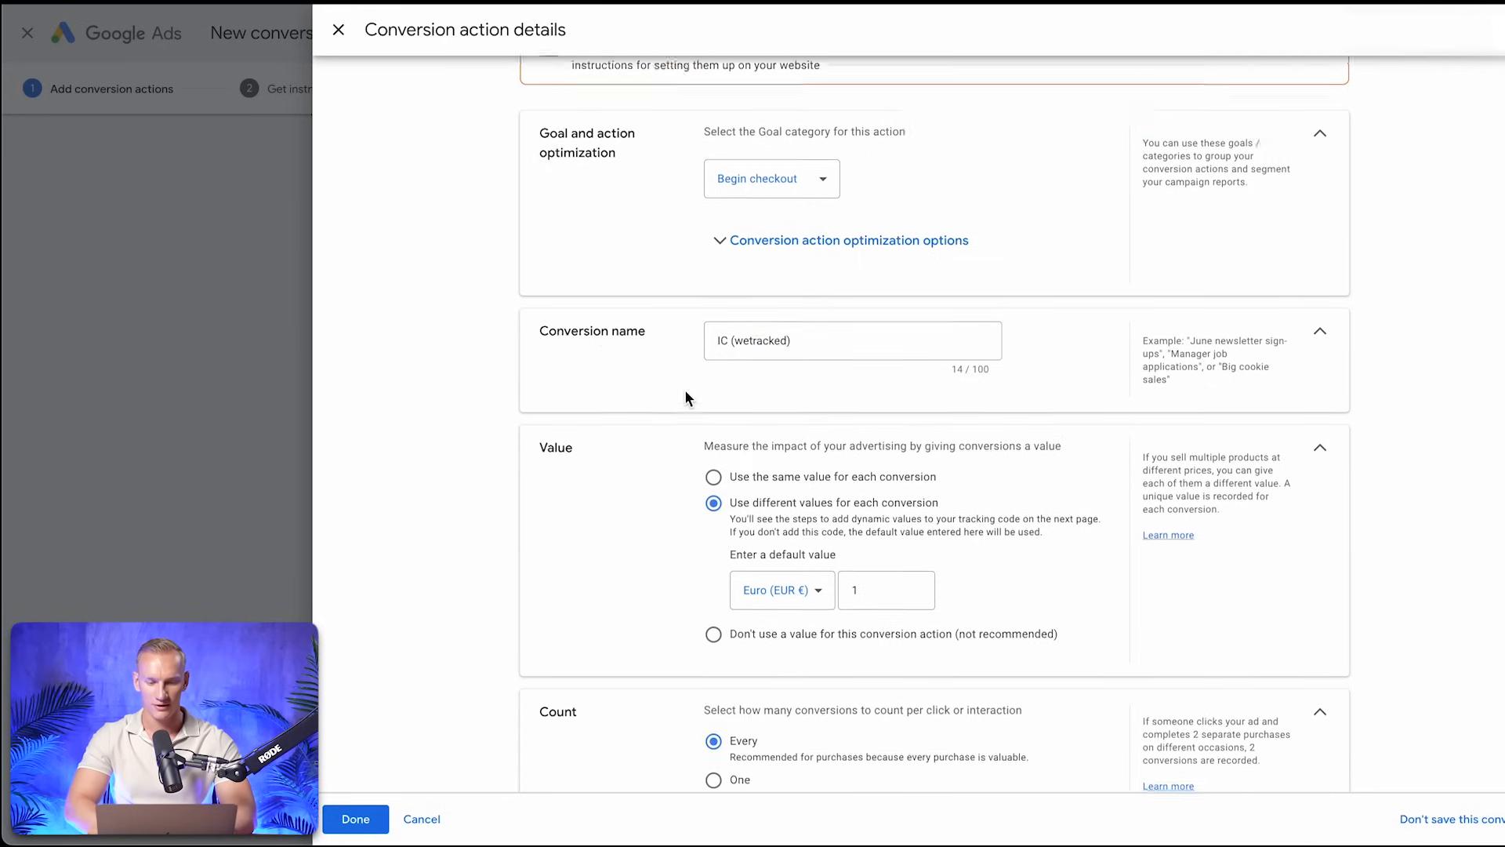
scroll(686, 396, down, 4)
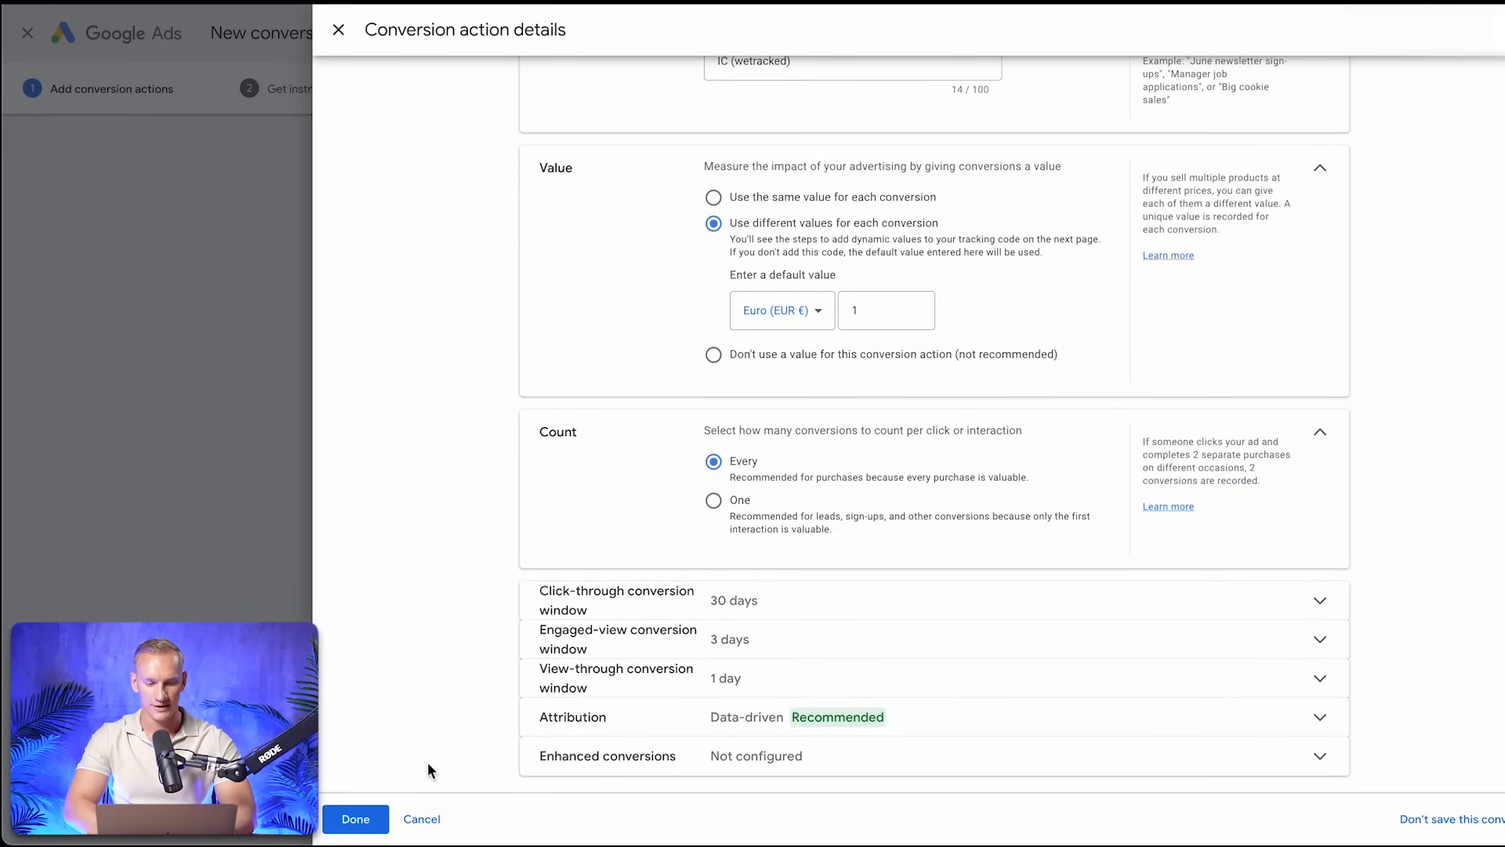
click(386, 812)
Begin another manual conversion action with the goal category Page view and name it "PV (wetracked)"
click(490, 701)
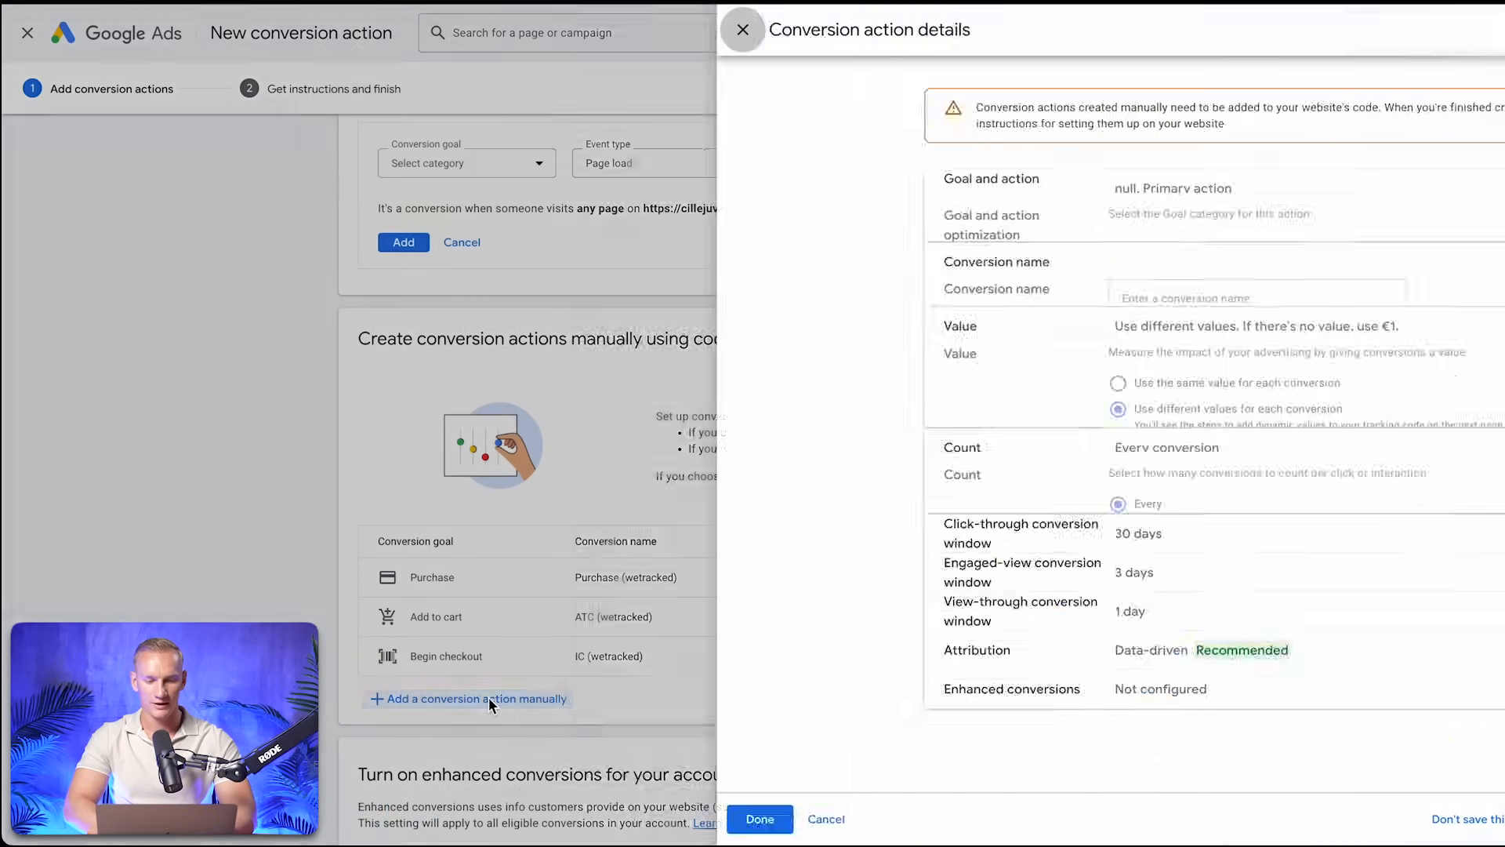
click(766, 243)
scroll(780, 346, down, 1)
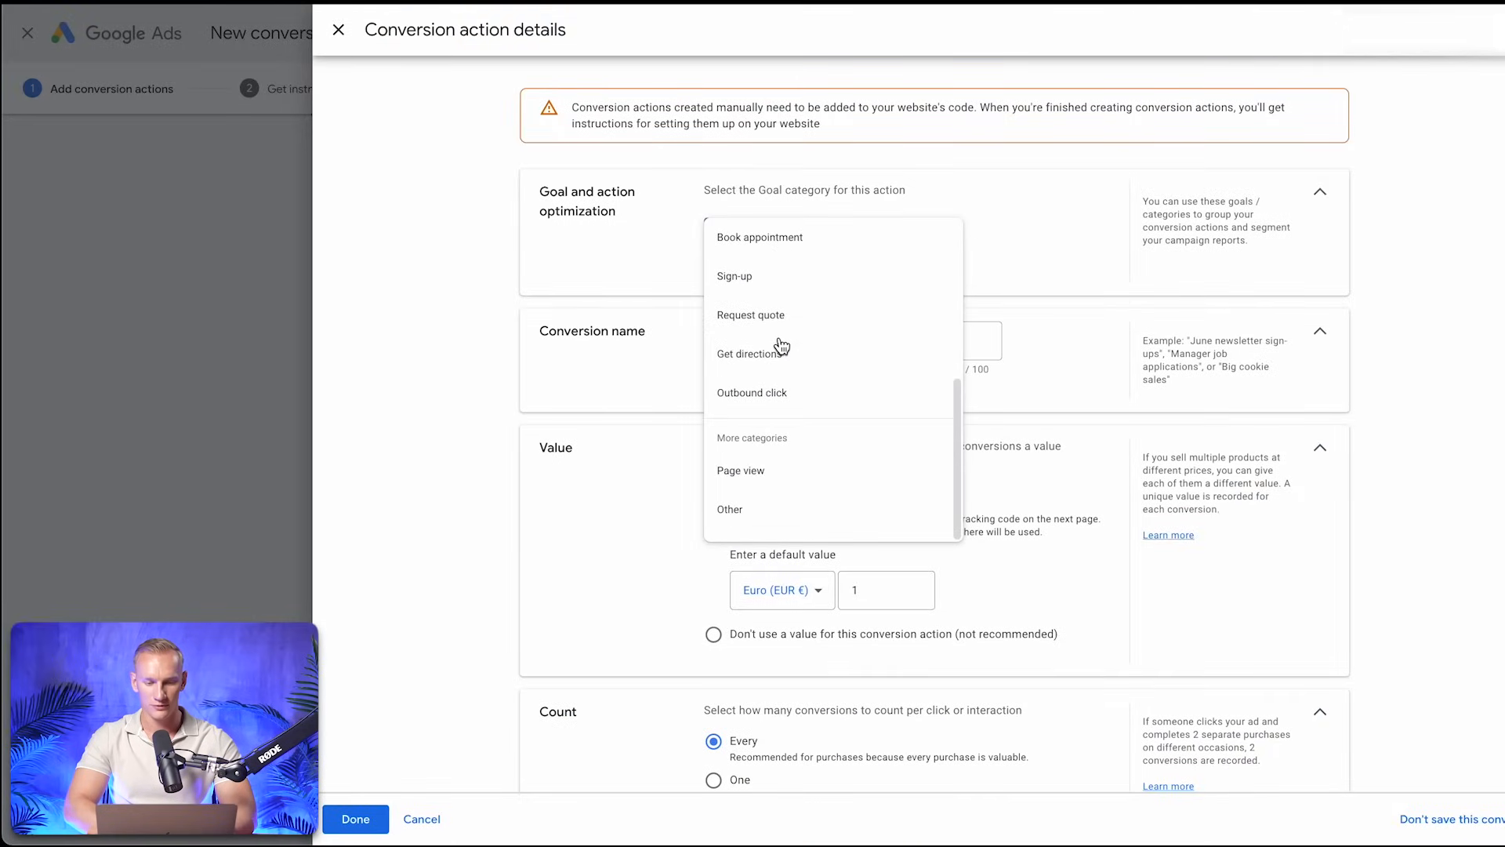
click(769, 471)
click(774, 394)
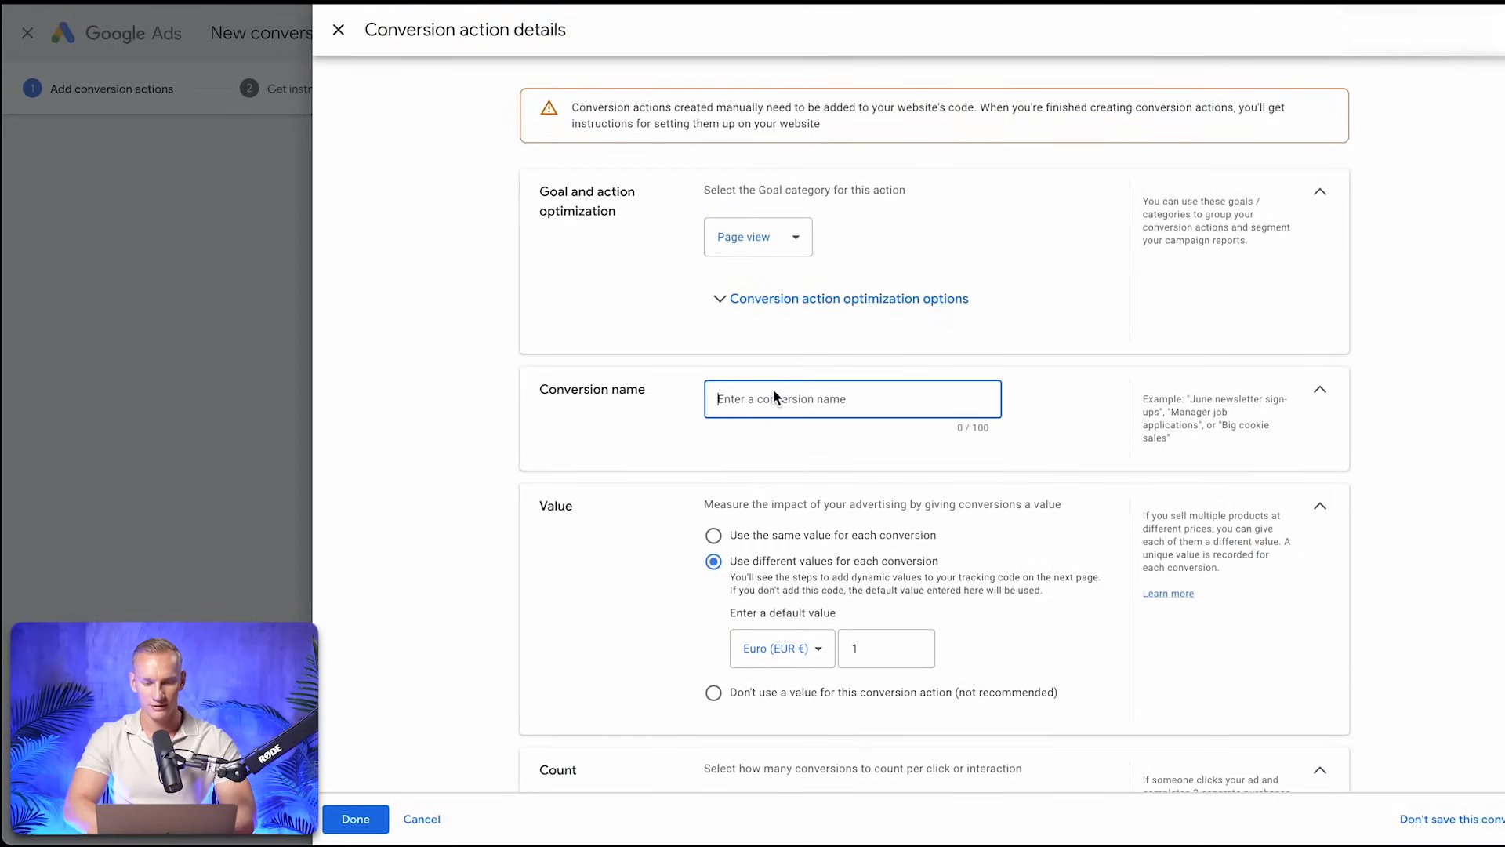
text(Purchase (wetracked))
double_click(743, 400)
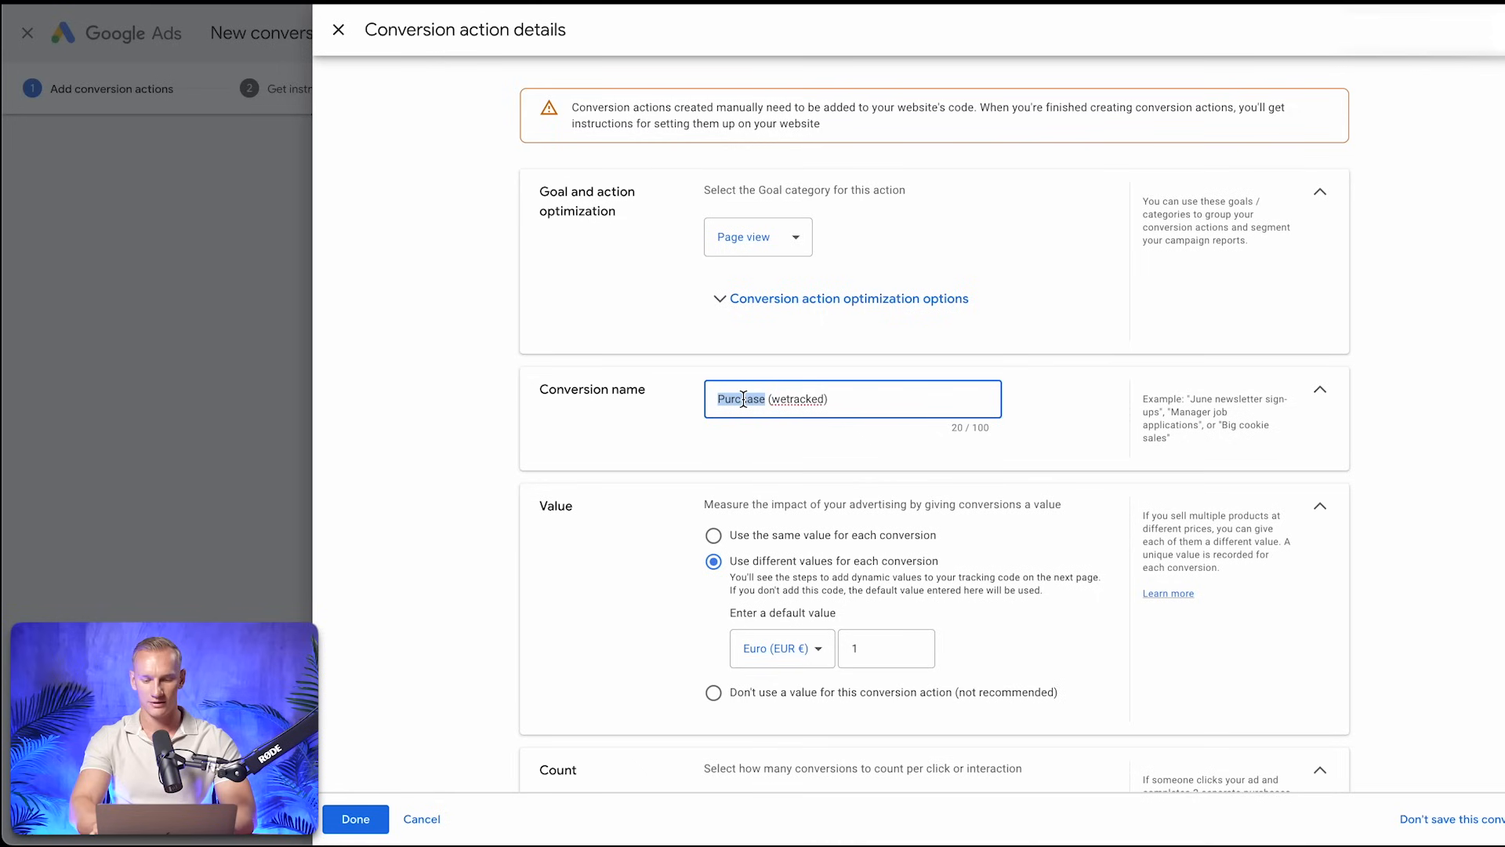
text(PV)
Set the page view conversion to use the same value for each conversion and save it
click(714, 536)
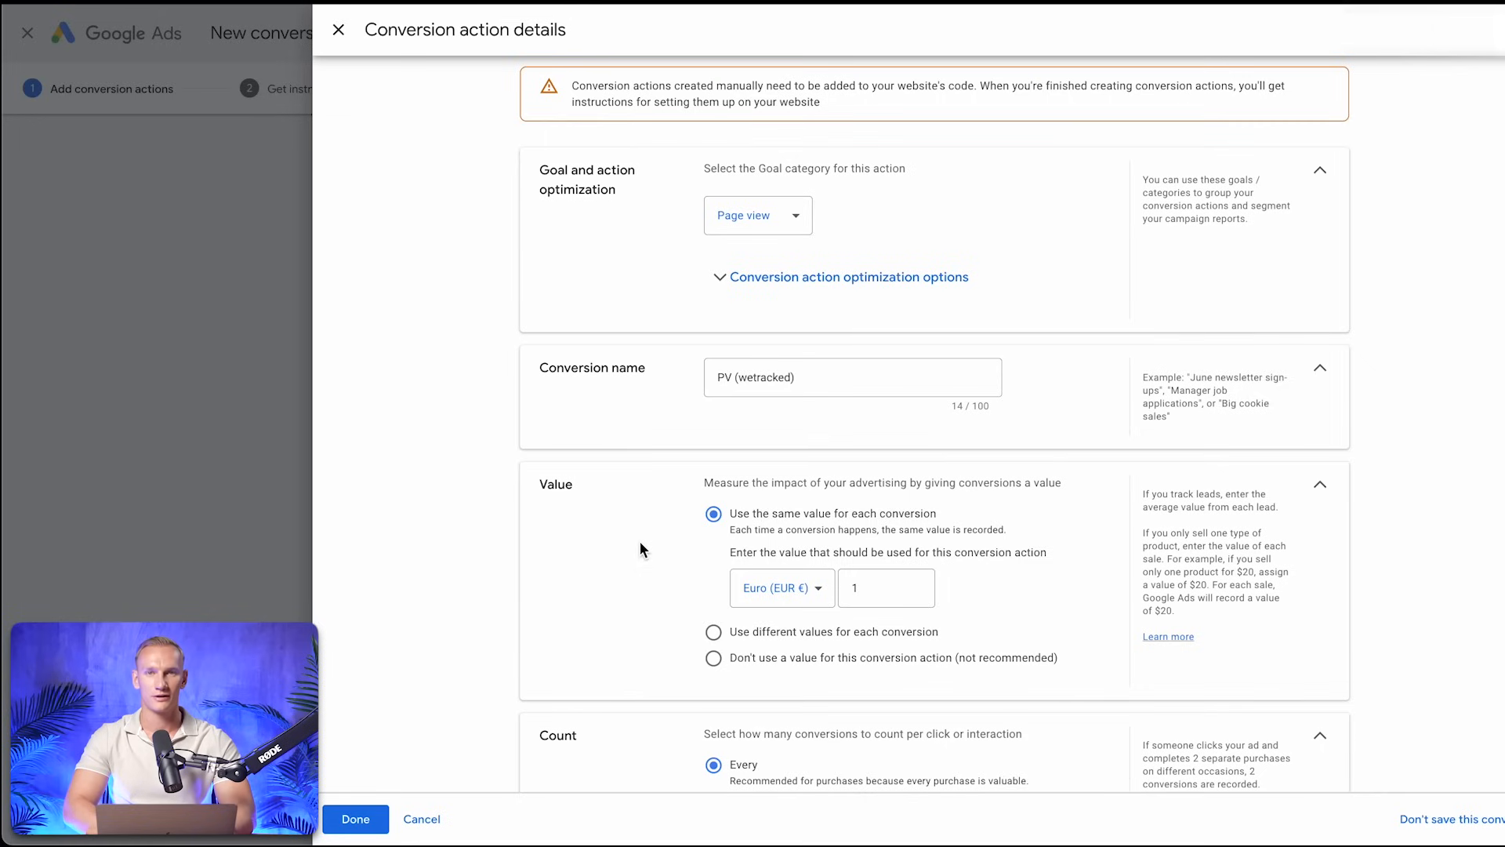
scroll(641, 549, down, 4)
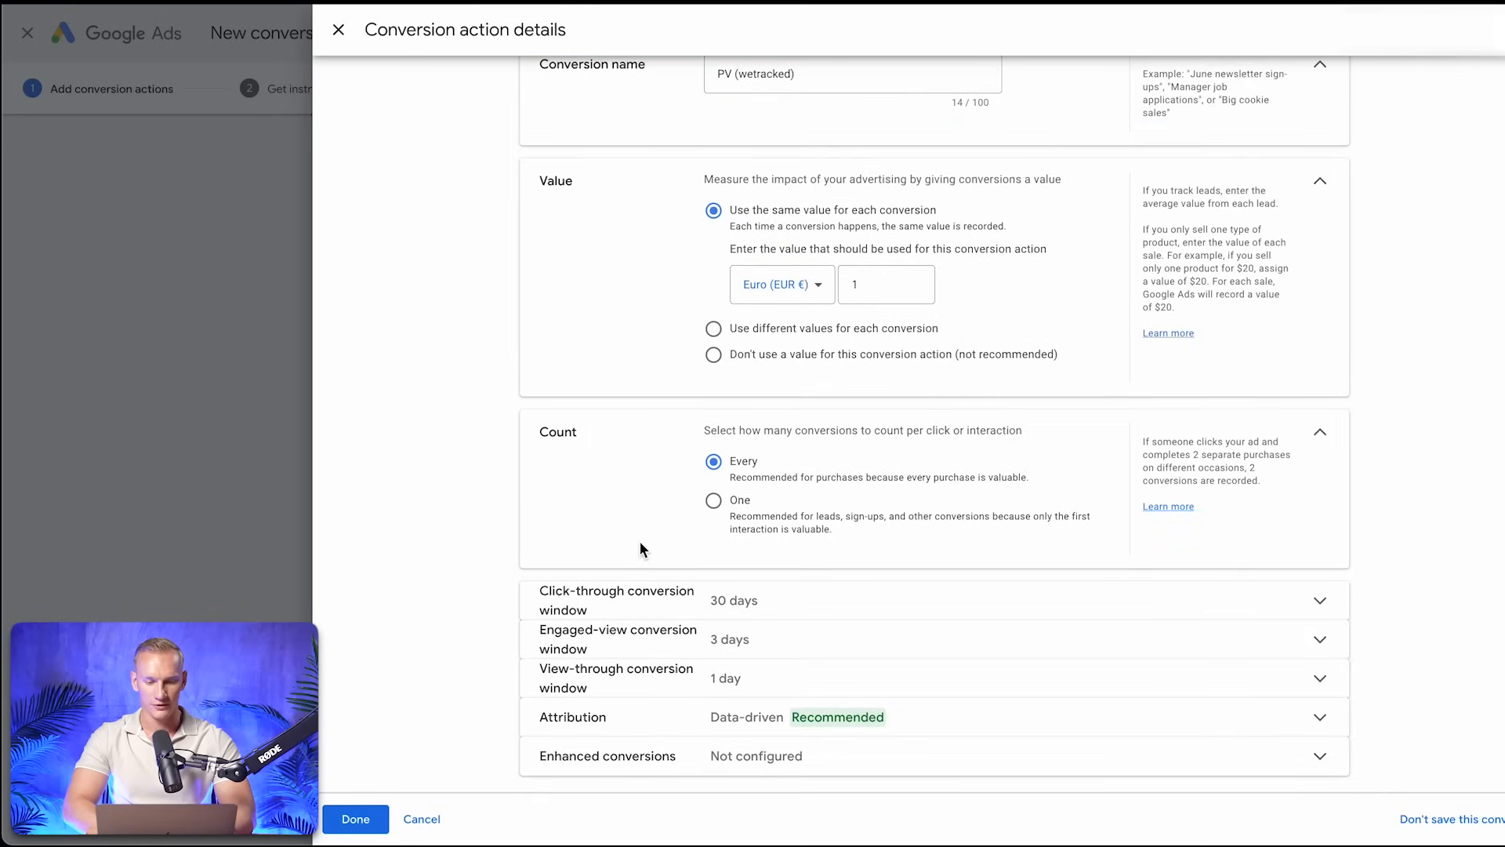
click(355, 819)
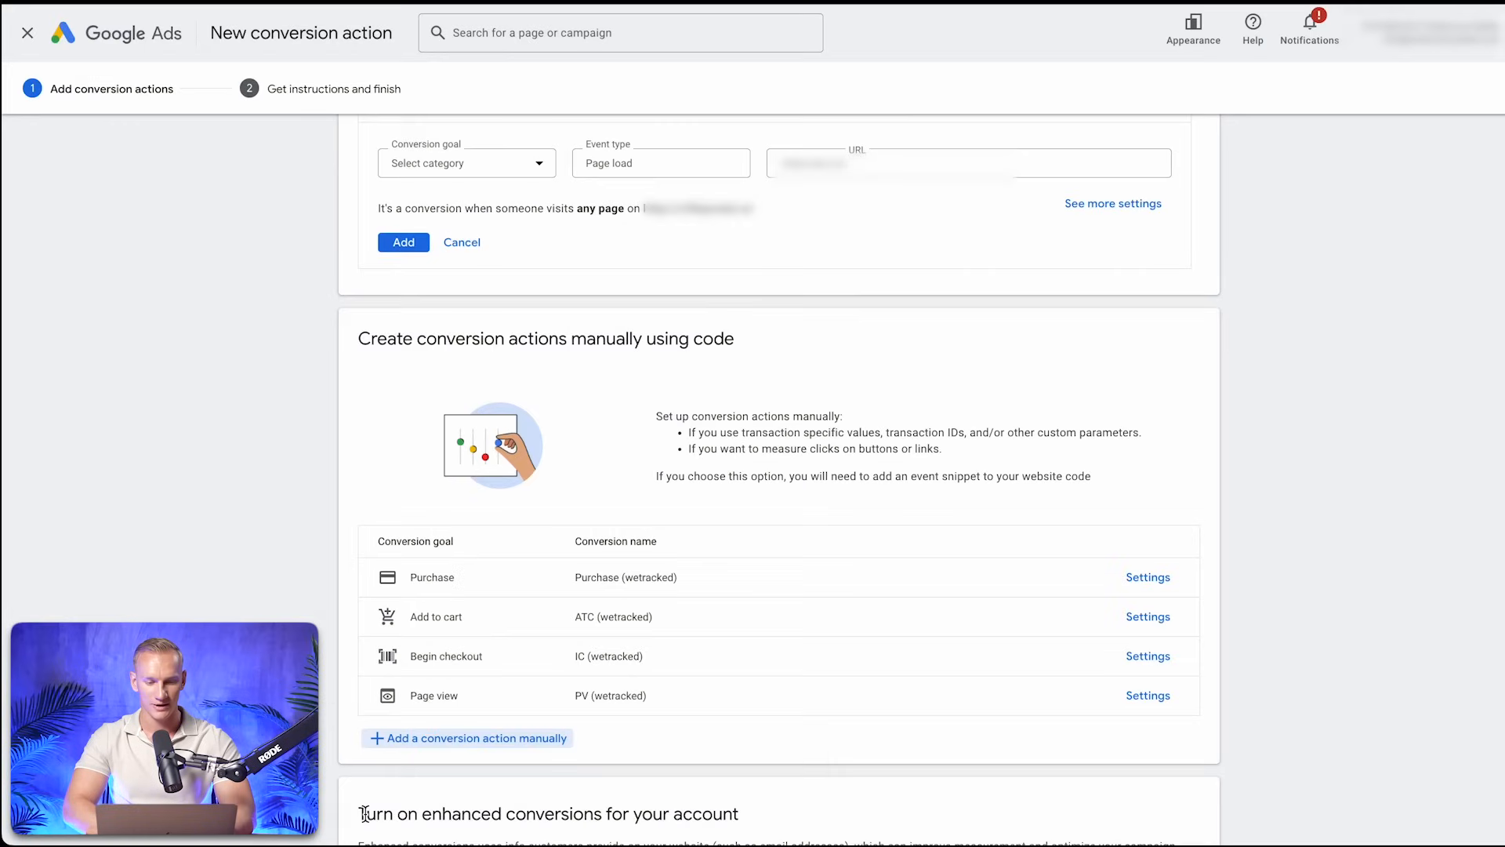
Agree to the terms with enhanced conversions turned on, and show the Google Tag Manager setup instructions for the four conversion actions
scroll(815, 444, down, 3)
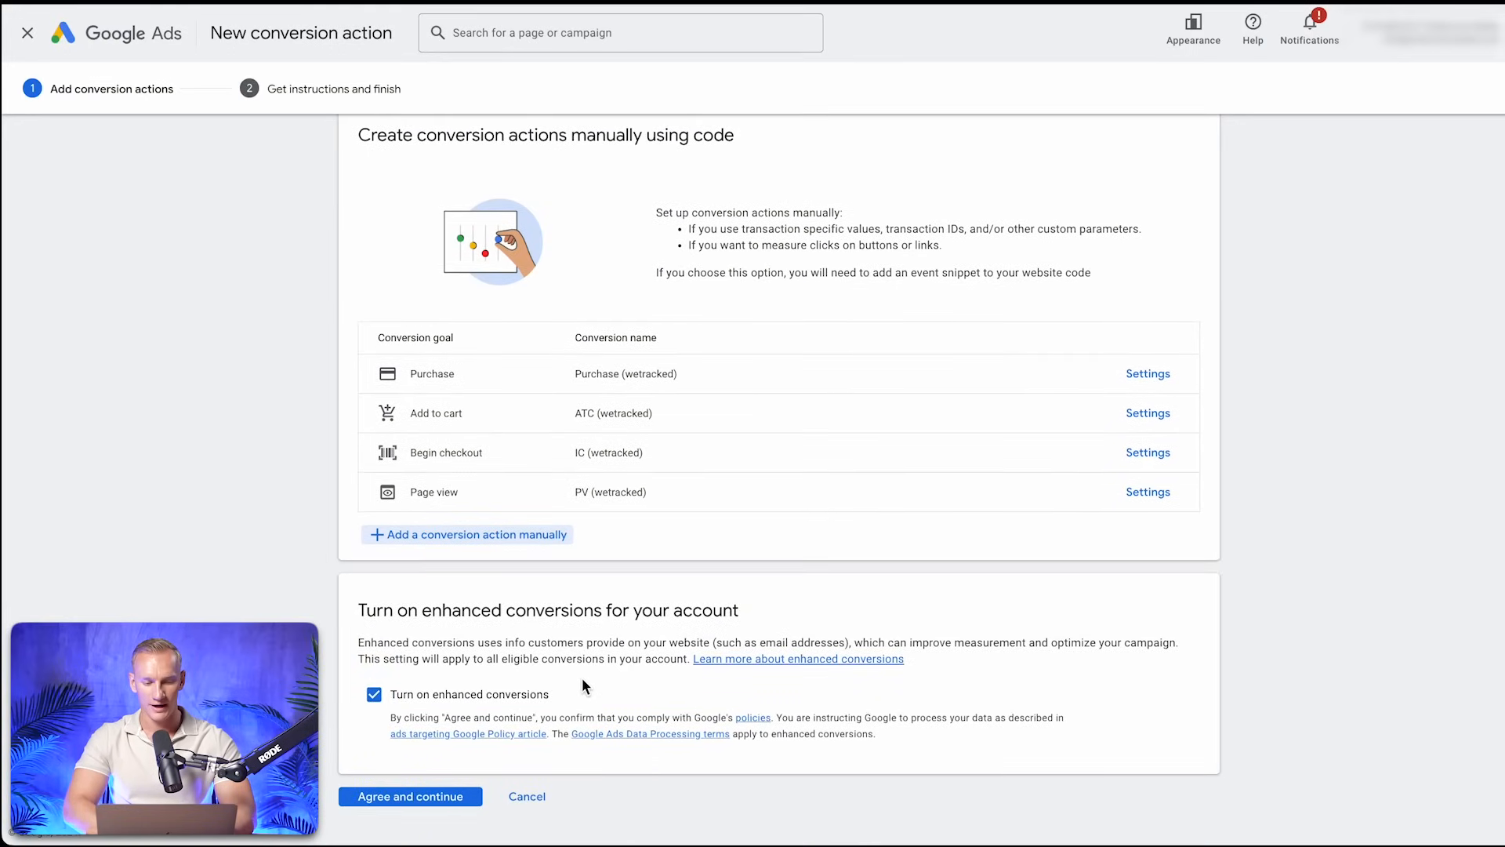
click(455, 797)
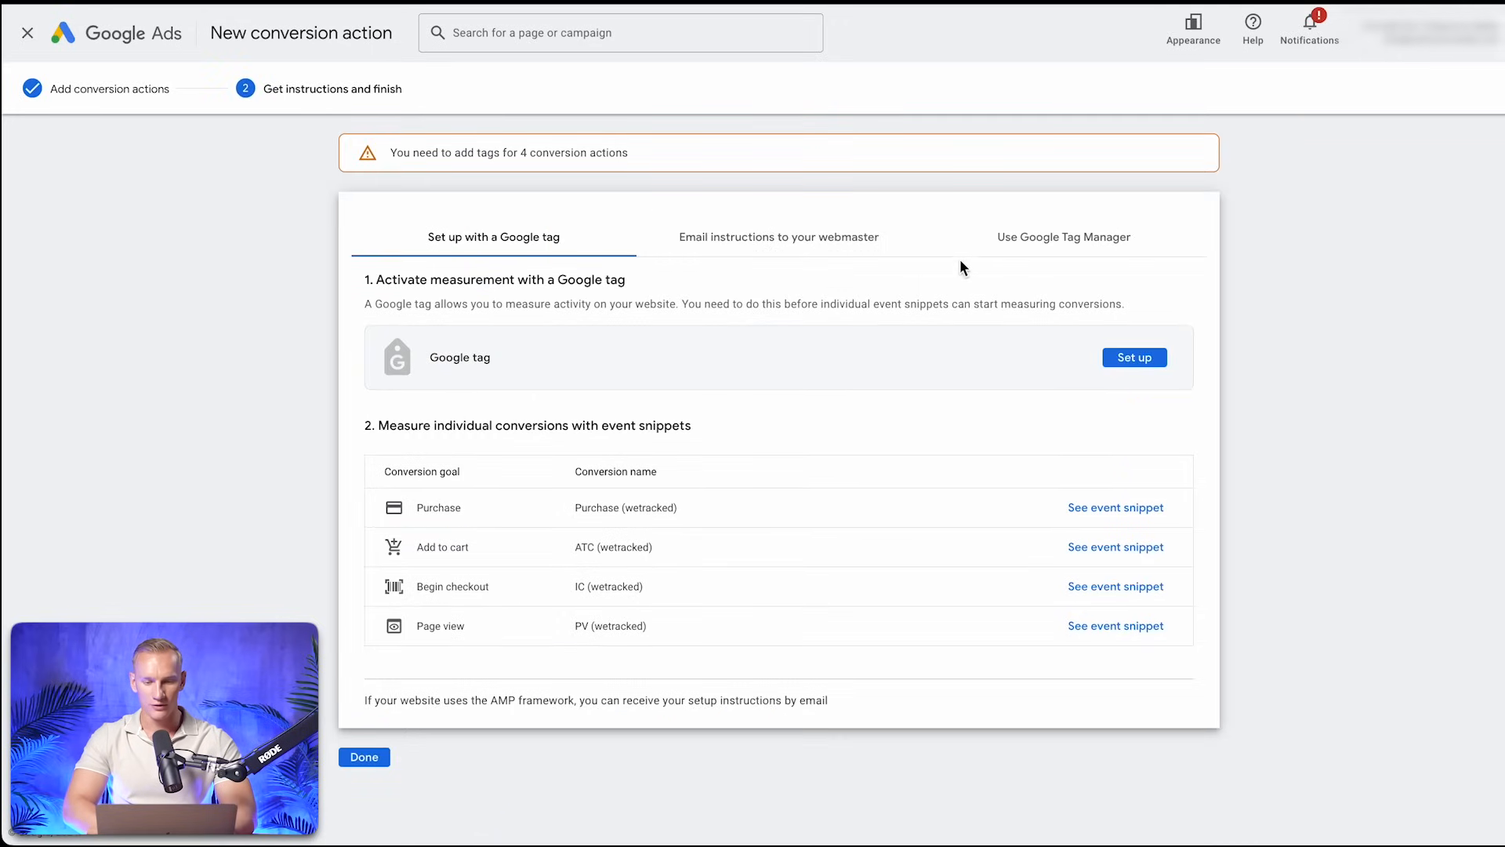
click(1046, 243)
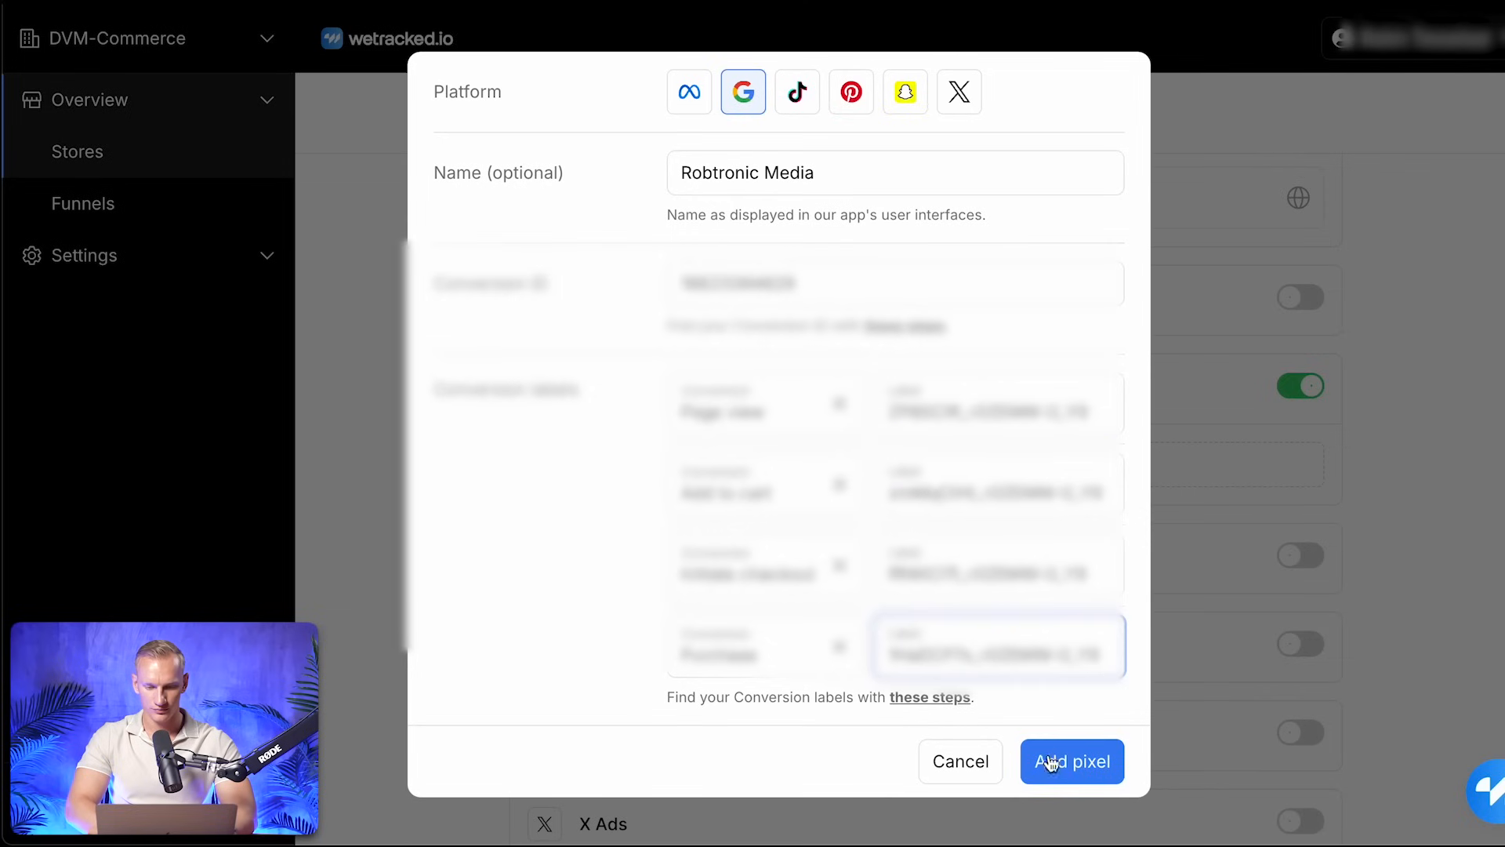
Switch to wetracked.io, add the Google Ads pixel with its conversion ID and labels, and return to the stores overview
click(1052, 763)
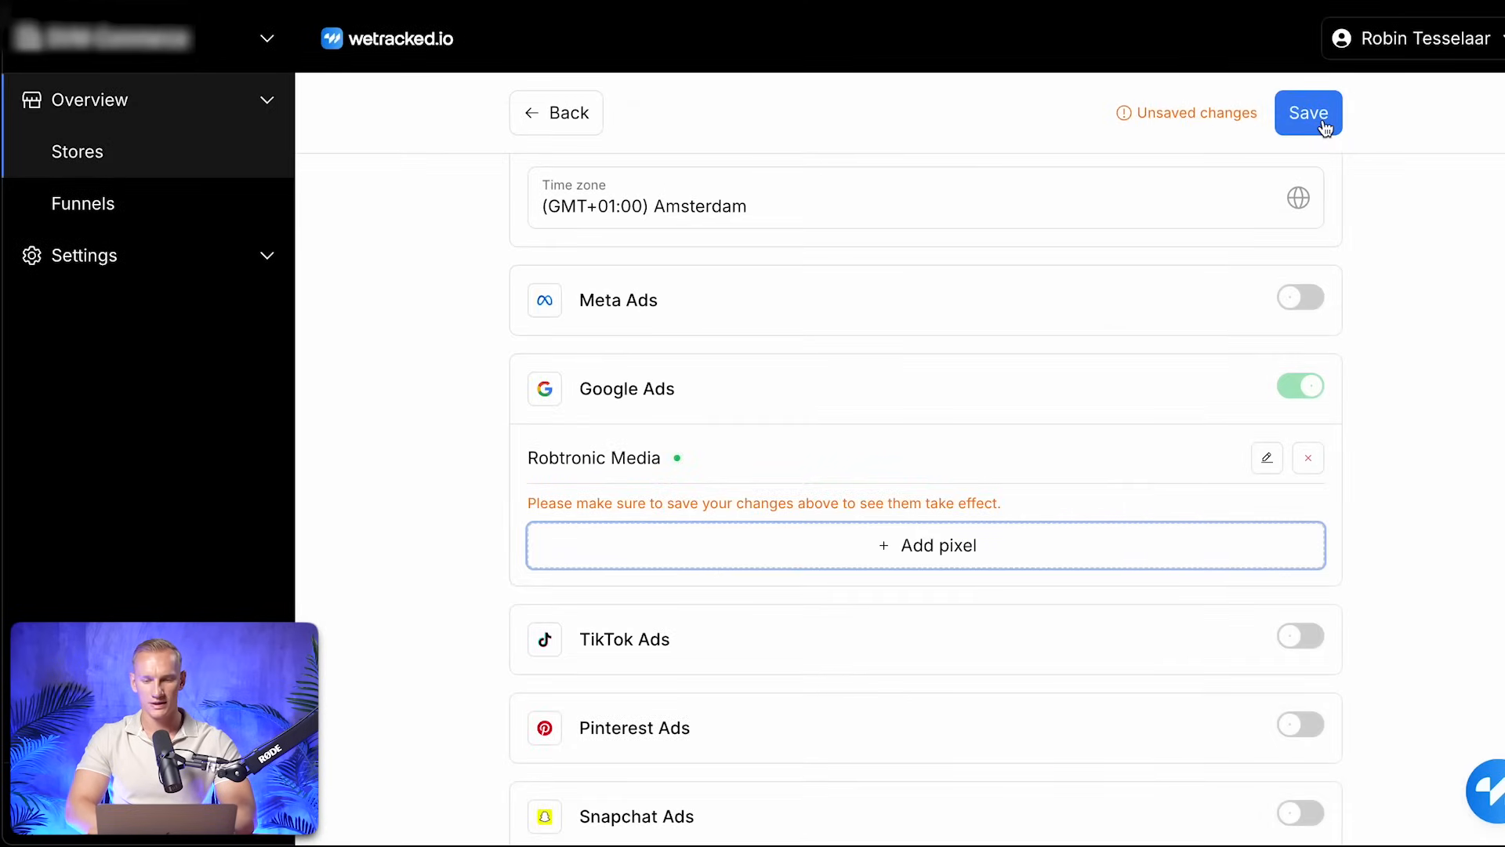
click(1310, 113)
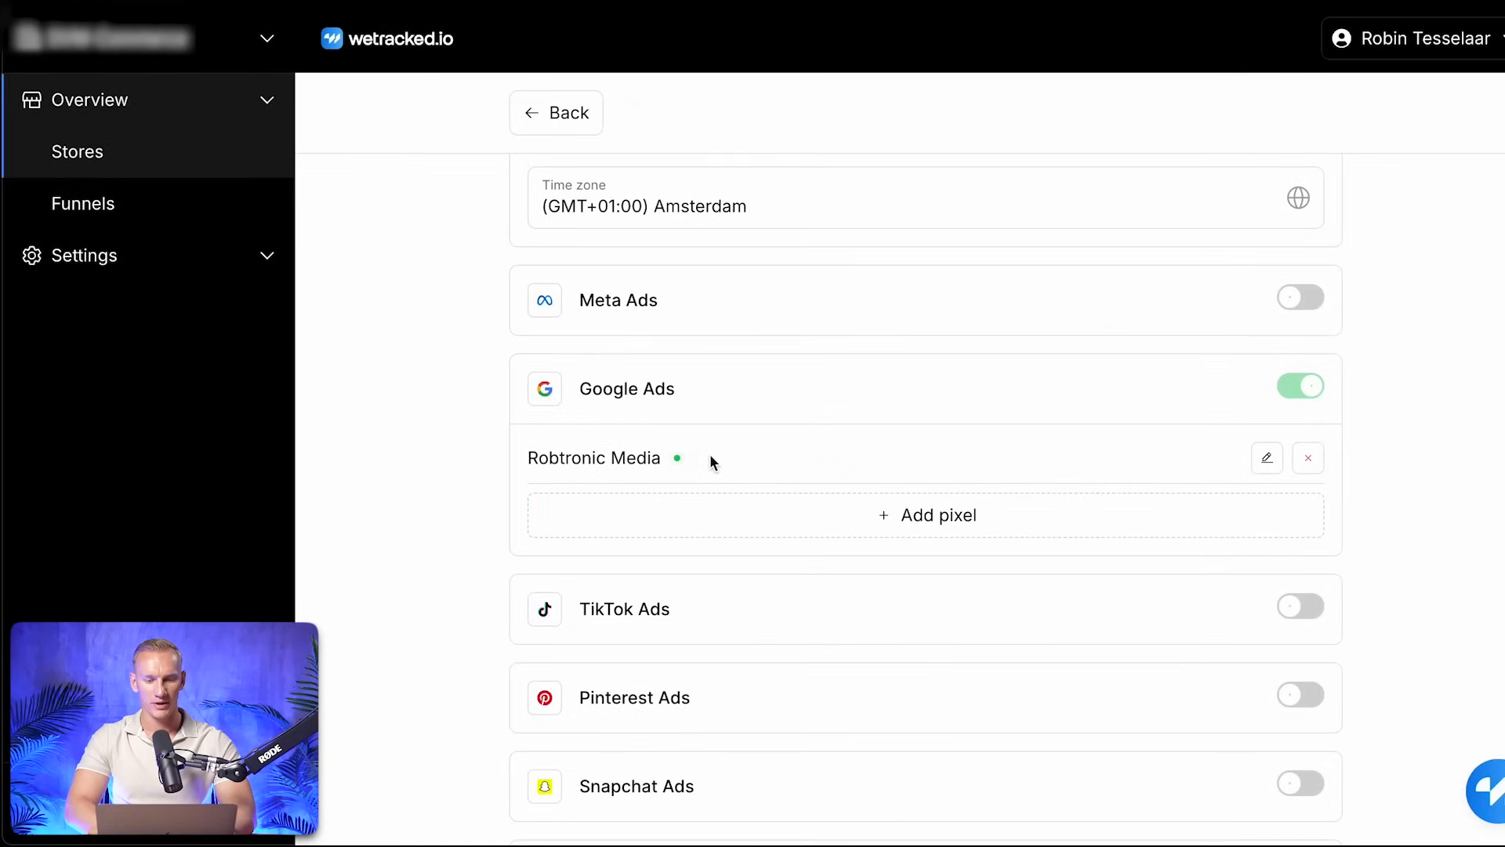
scroll(711, 458, up, 7)
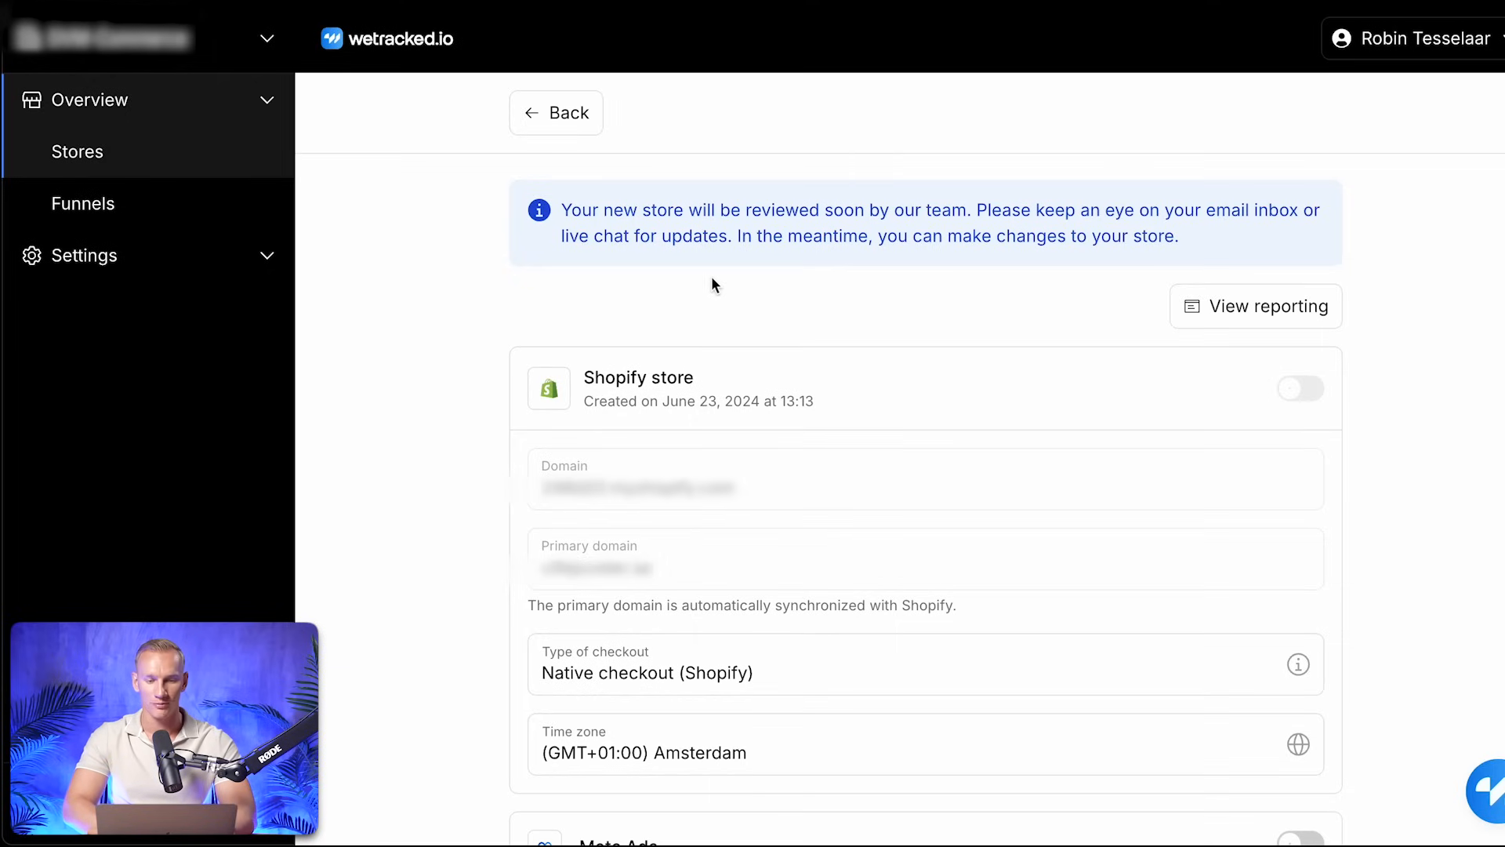
click(582, 124)
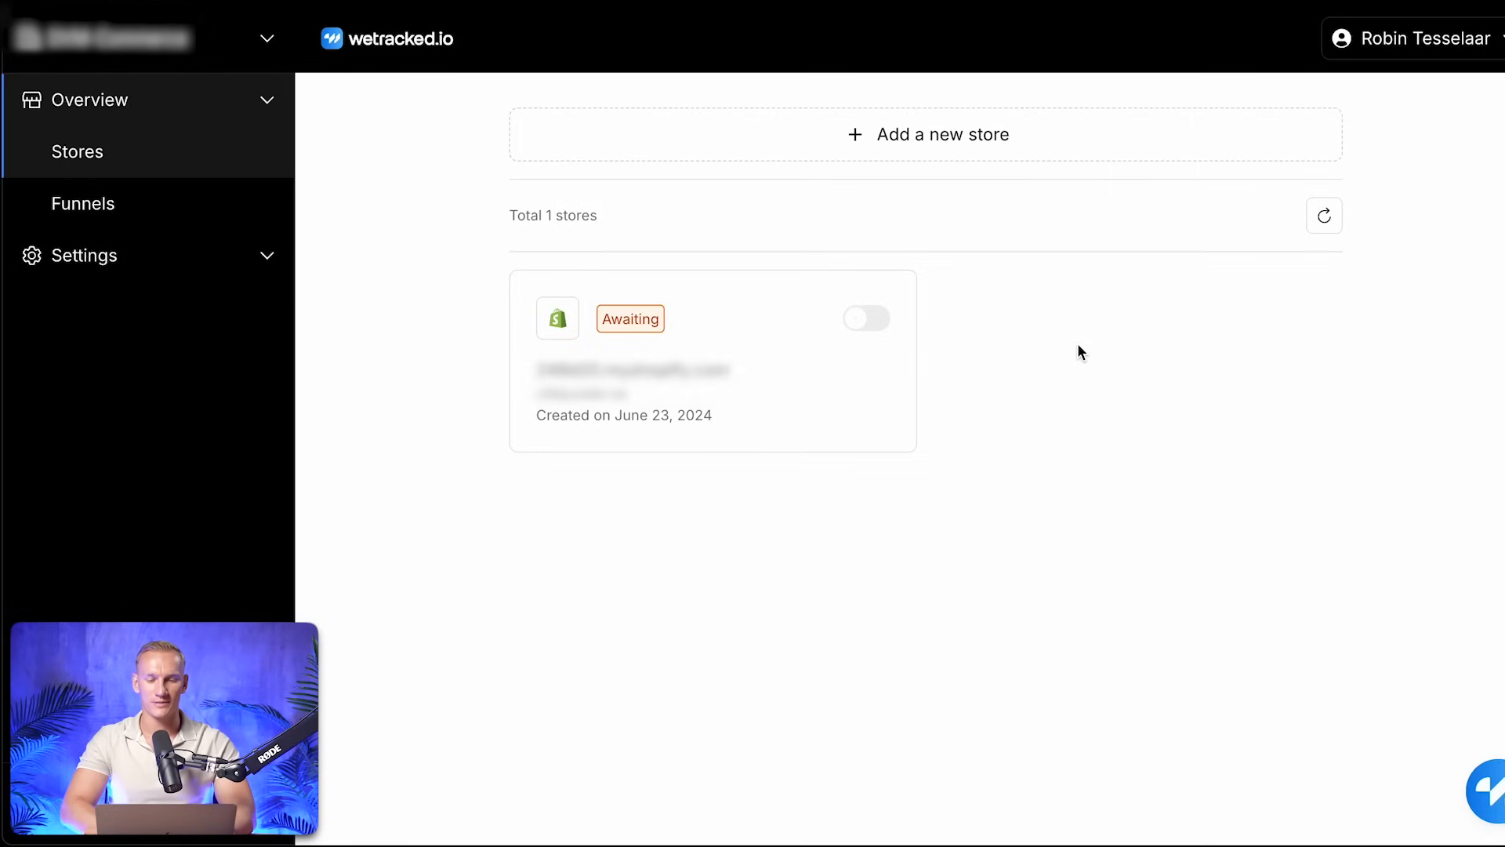
Switch to the Shopify admin and review the store's users, permissions and collaborator settings
mouse_move(655, 334)
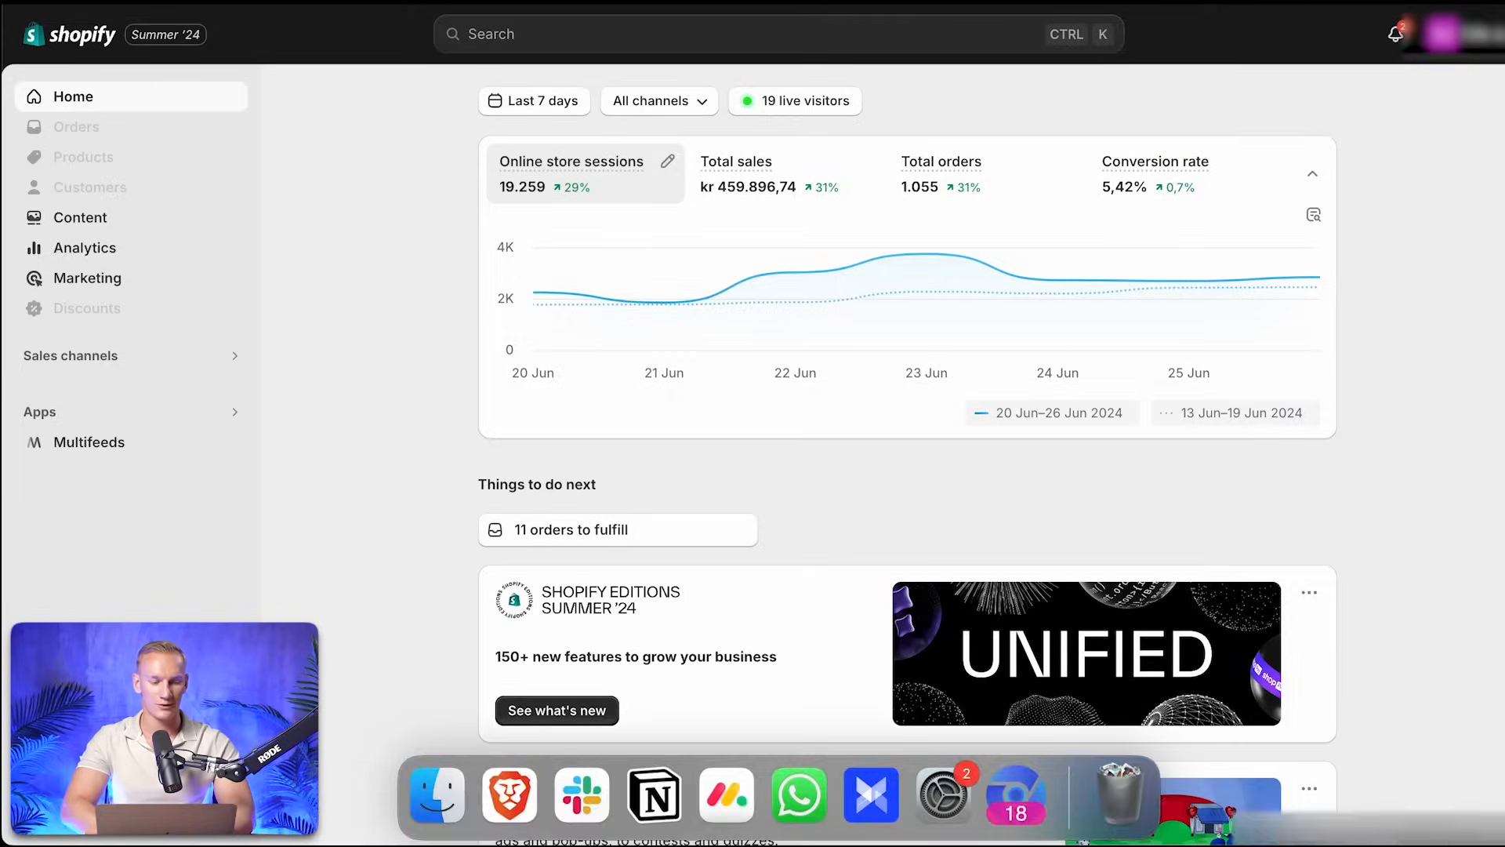
click(79, 821)
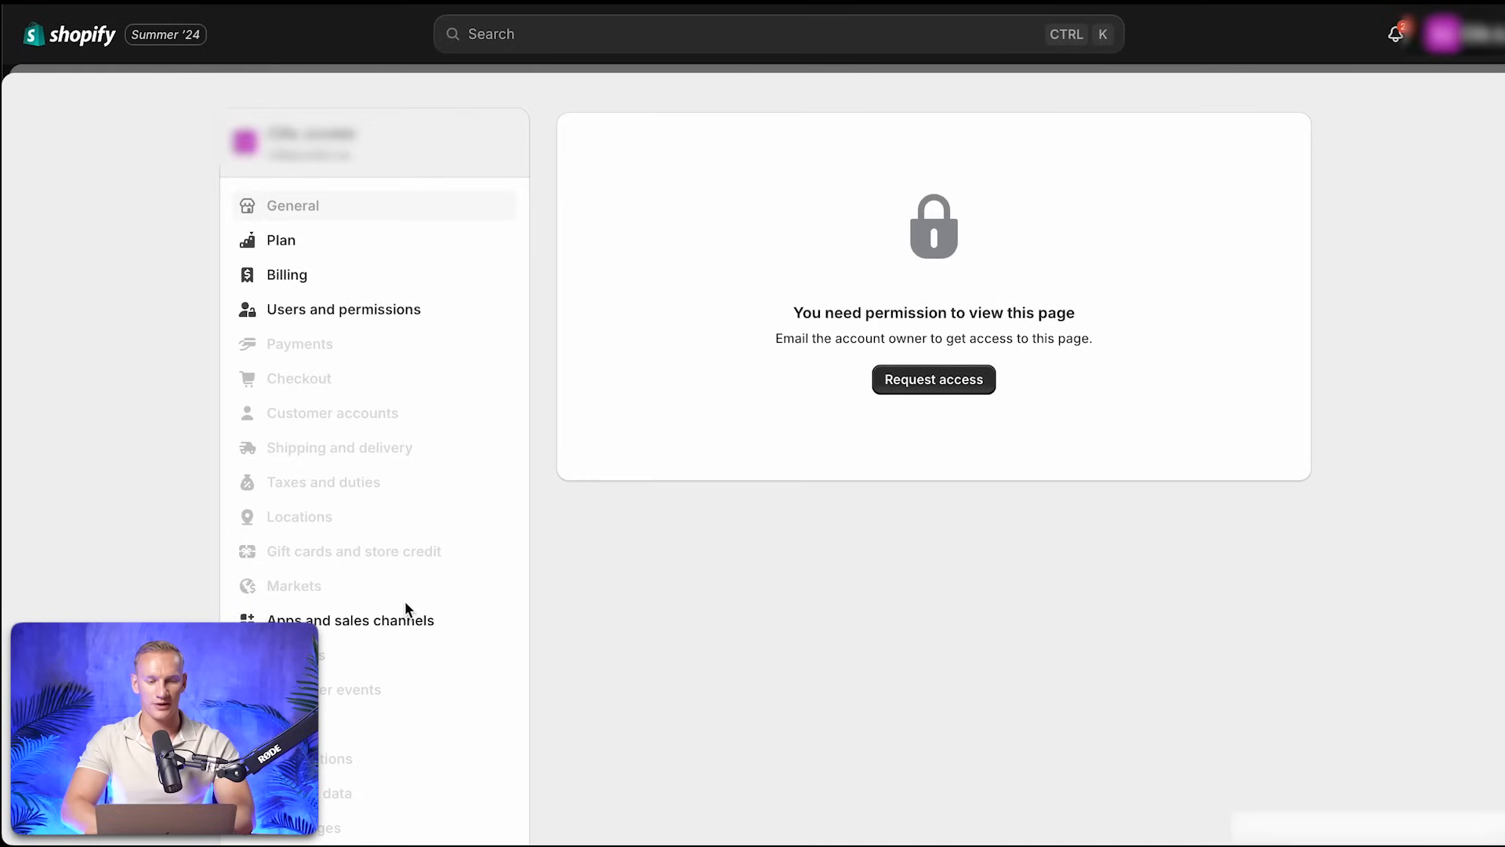
click(342, 317)
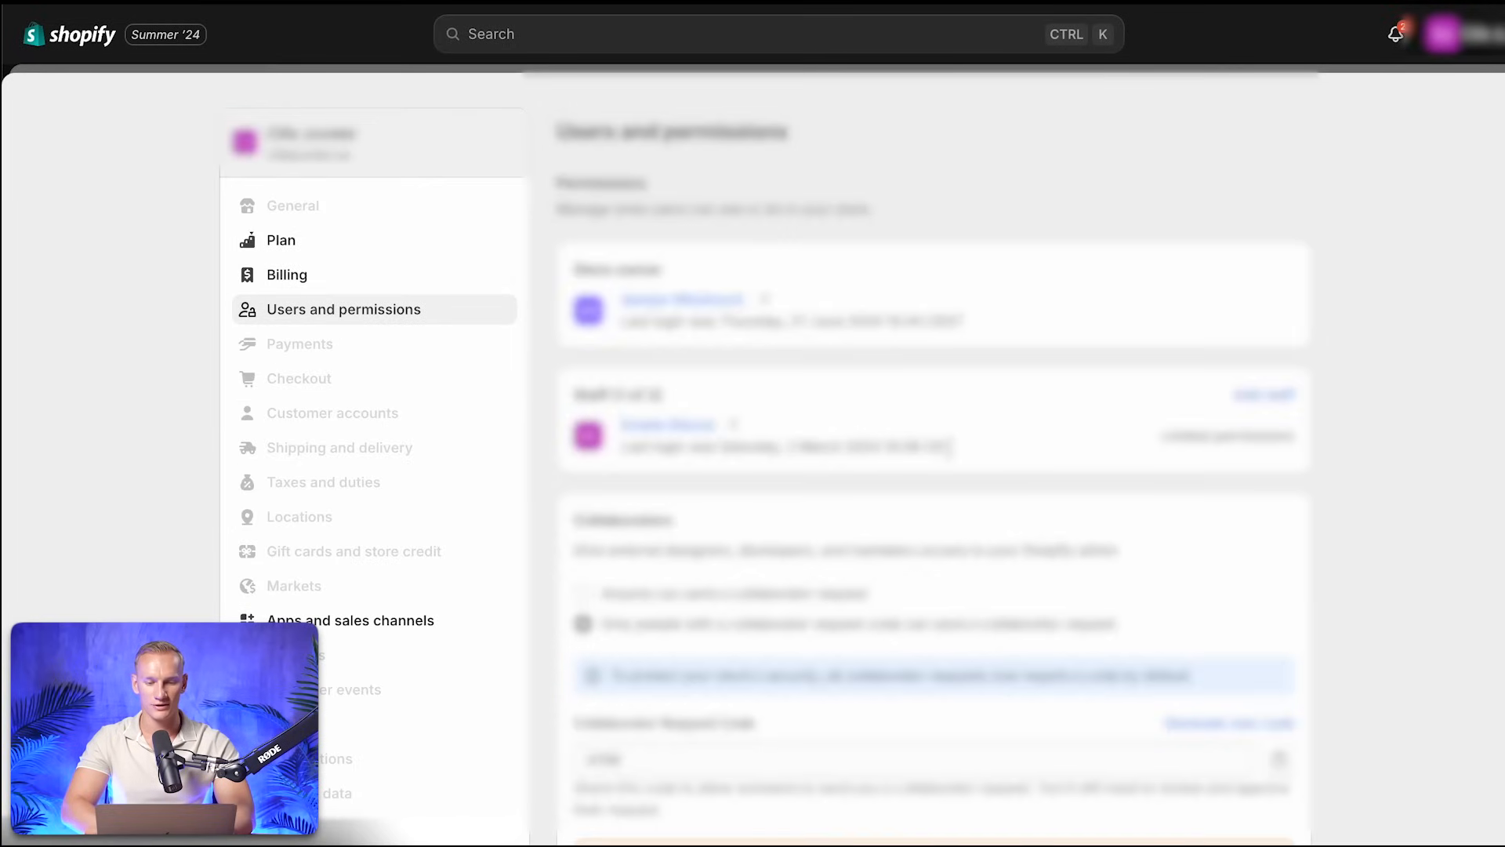
scroll(951, 447, down, 6)
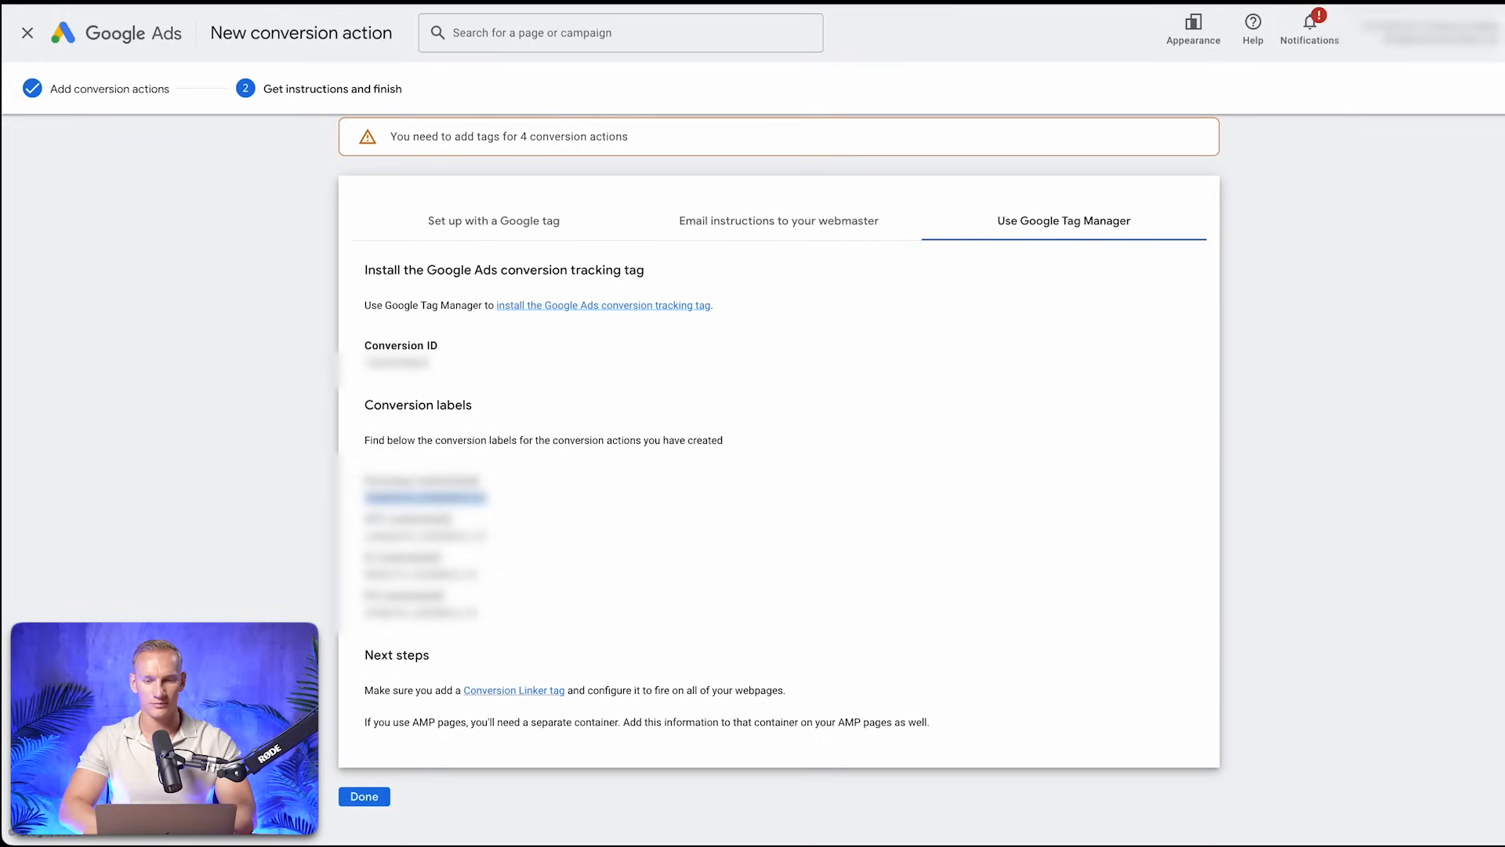
Finish the conversion setup in Google Ads and open the campaigns table's Custom column set for editing
click(364, 796)
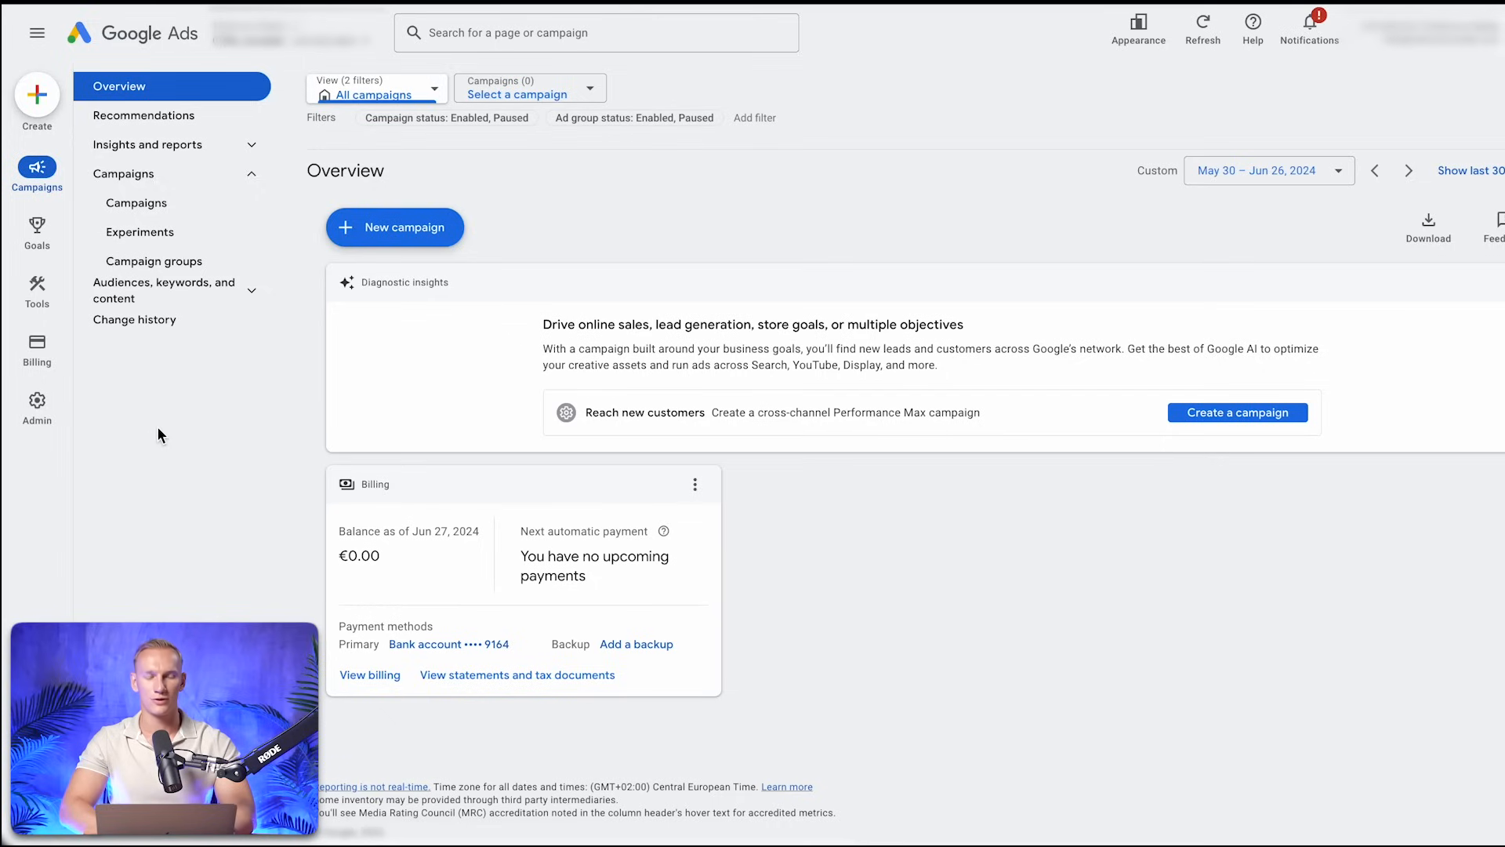
click(141, 206)
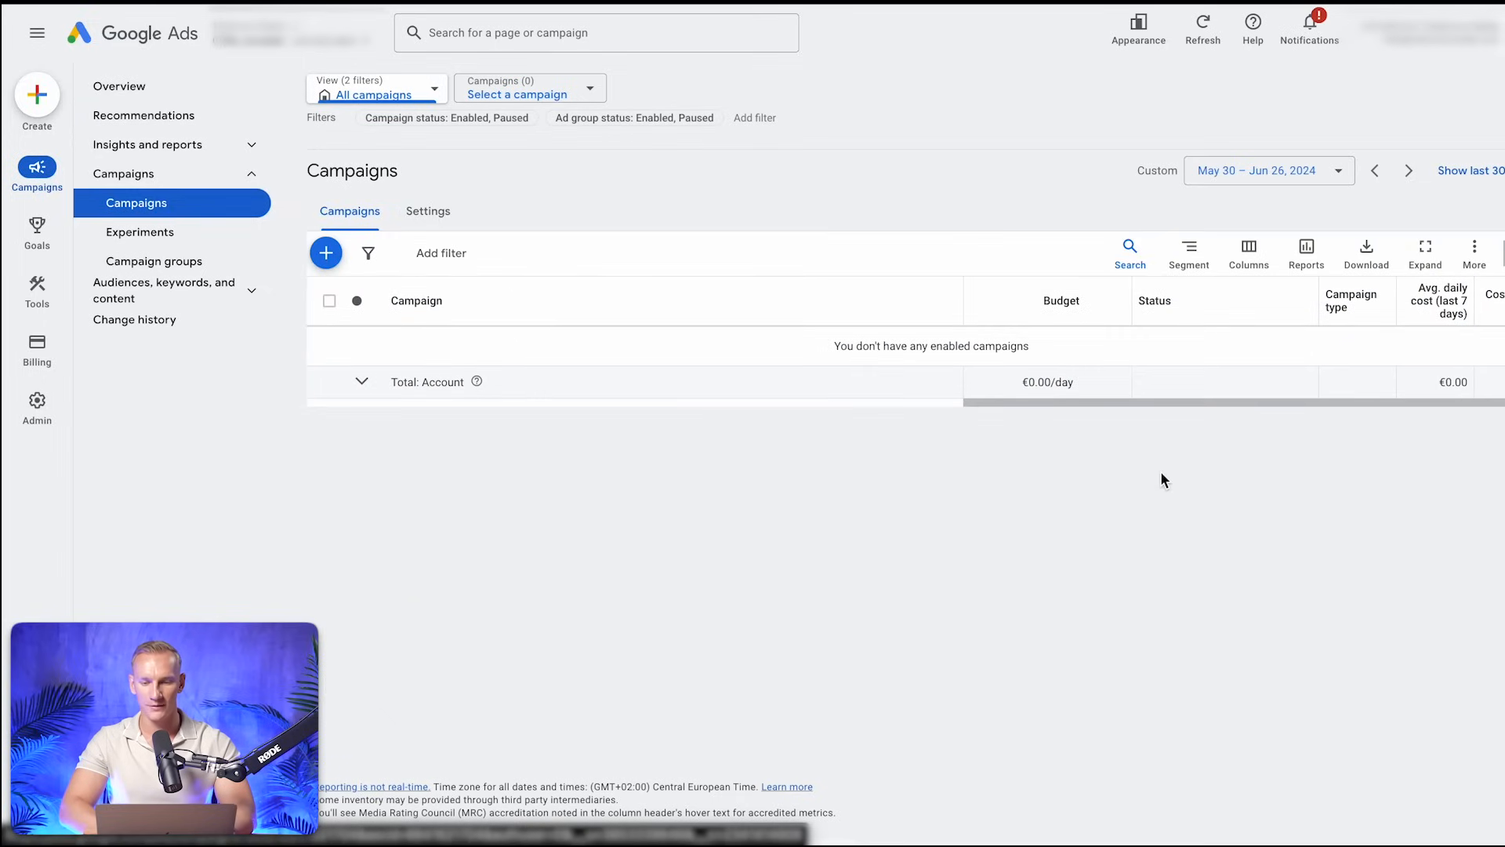
click(1257, 265)
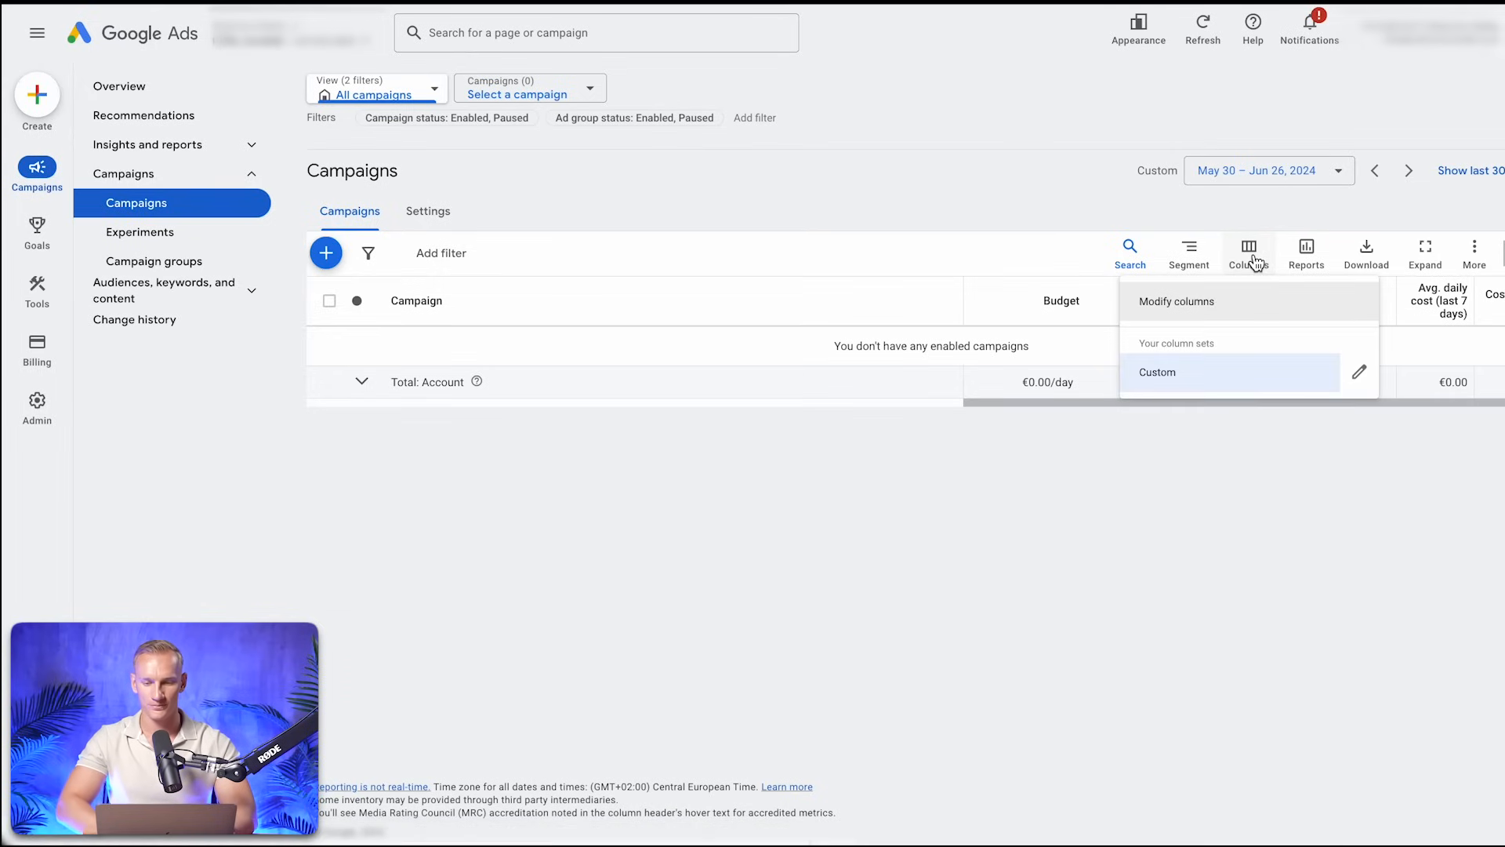
click(1359, 376)
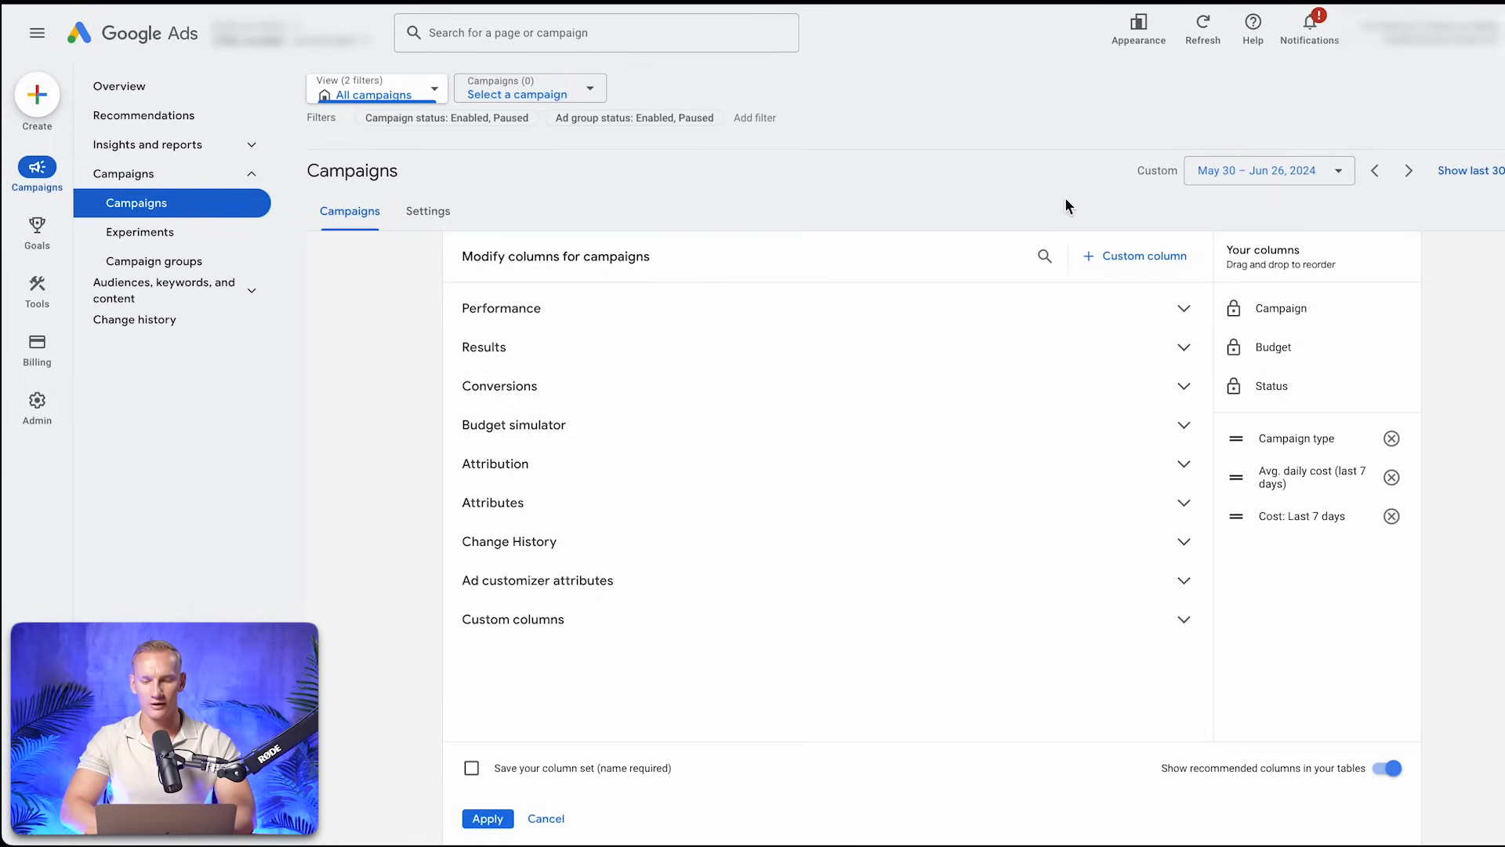
Begin a new custom column for campaigns and name it "Pageview (wetracked)"
click(1124, 259)
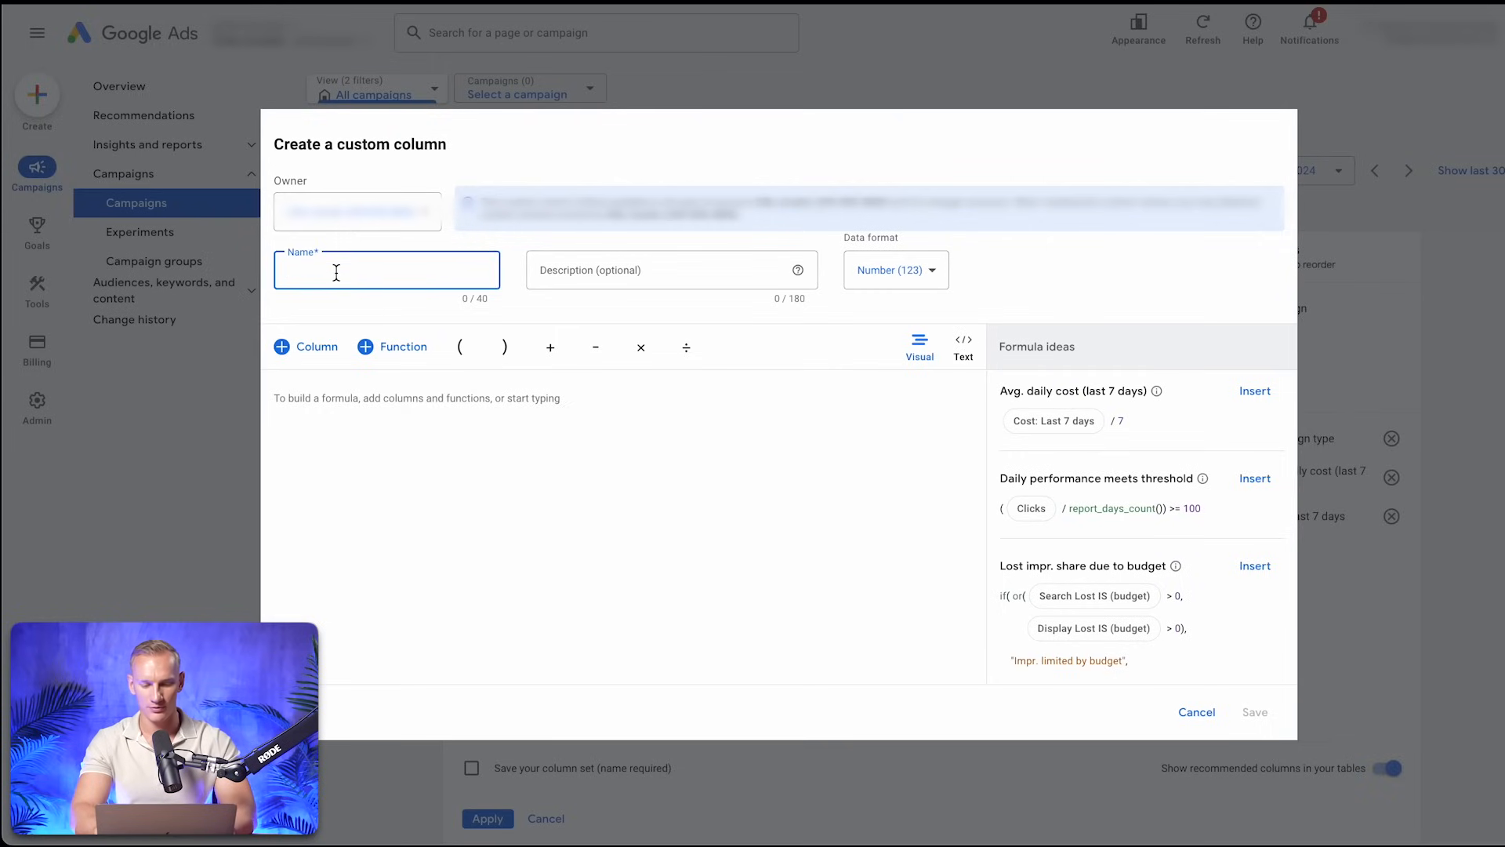
text(Pageview (wetracked))
key(ctrl+a)
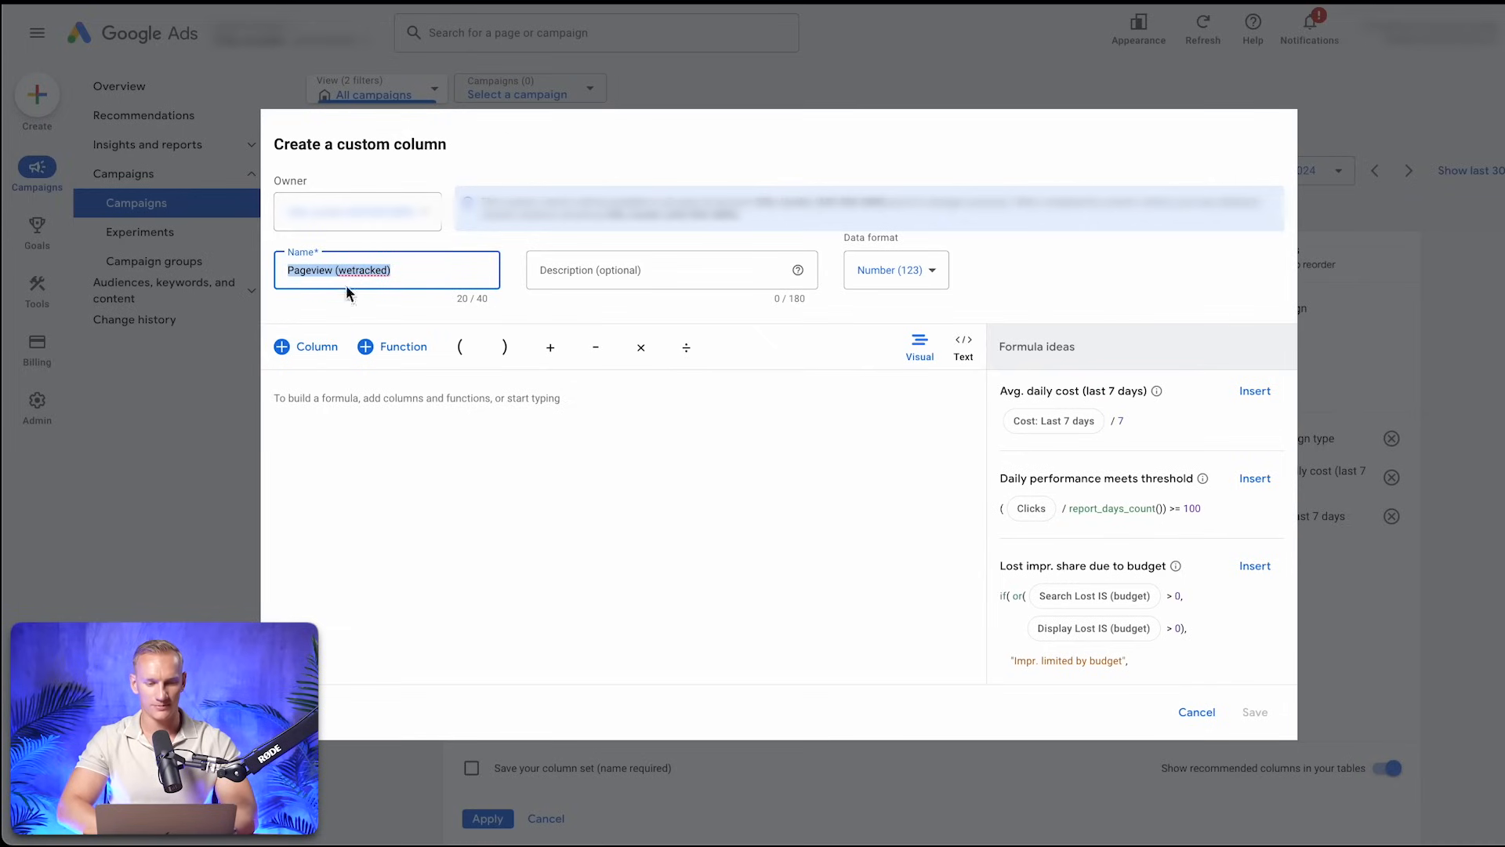
click(374, 228)
click(390, 209)
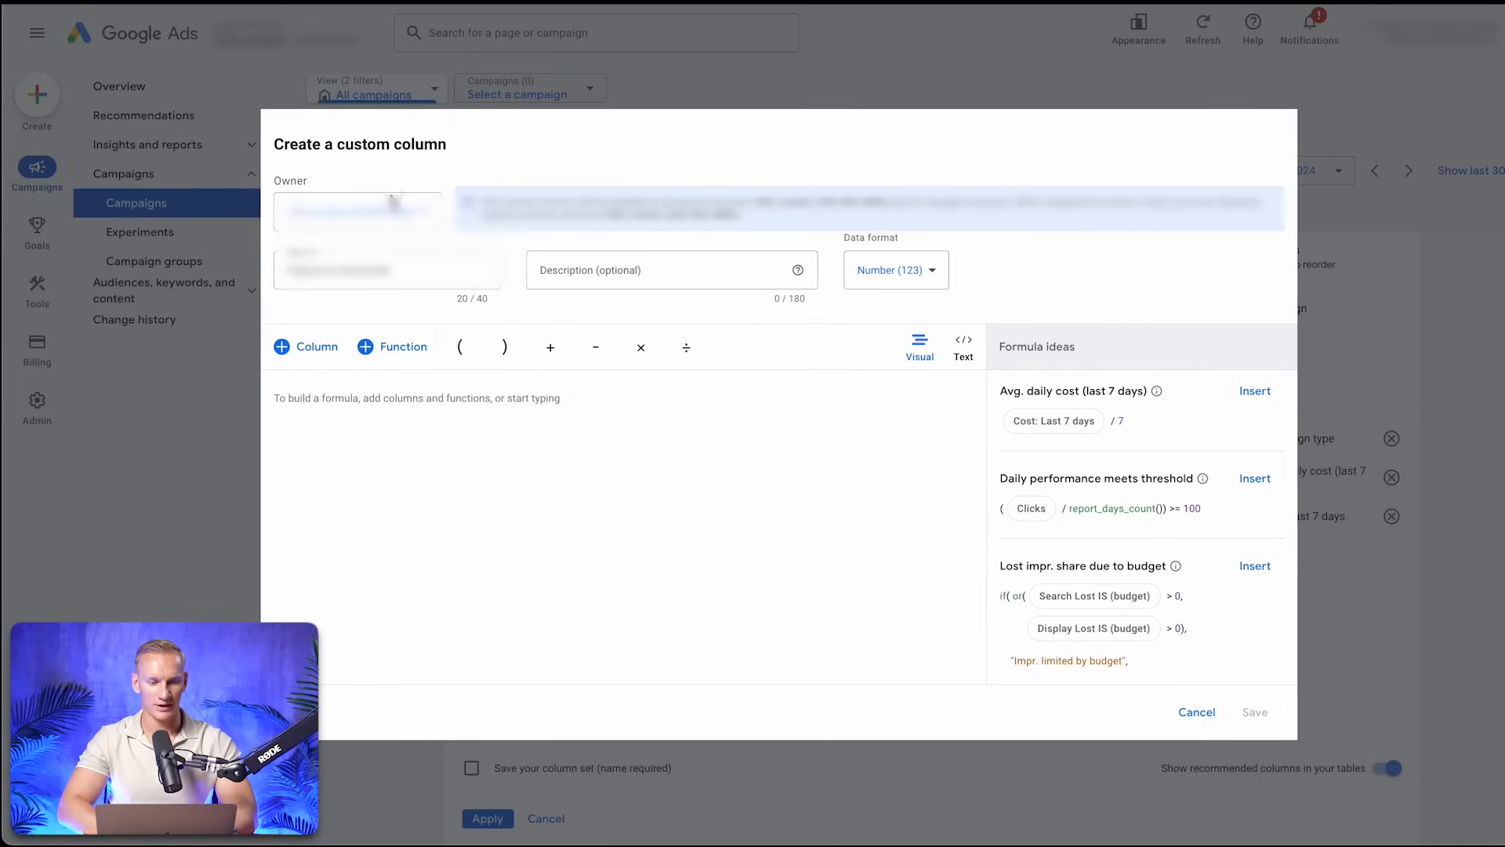
click(390, 212)
click(388, 185)
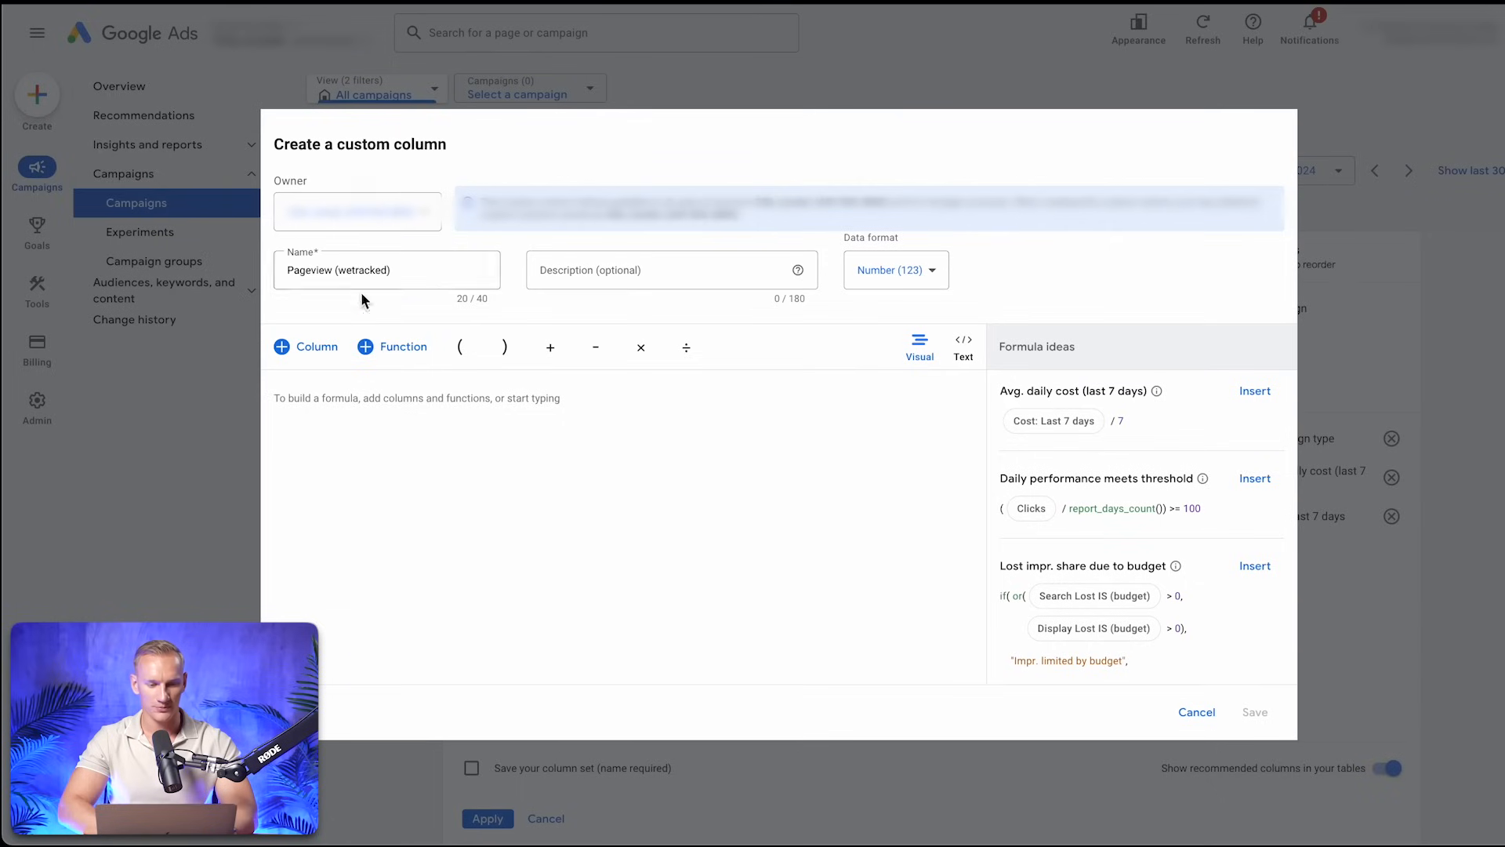
Build the Pageview column's formula from the All conversions metric, filtered to the PV (wetracked) conversion action
click(319, 351)
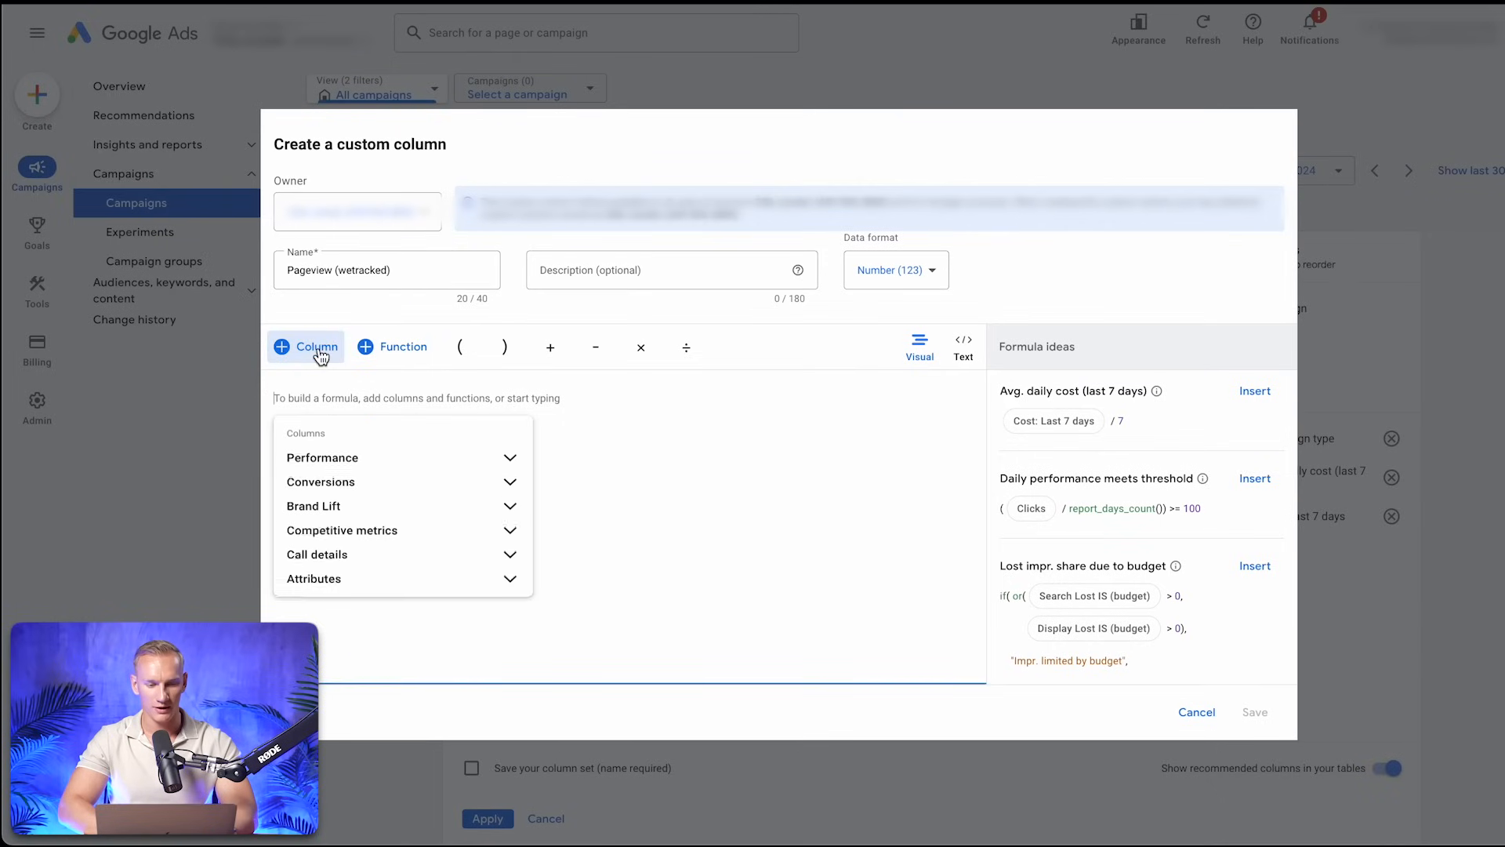
click(511, 489)
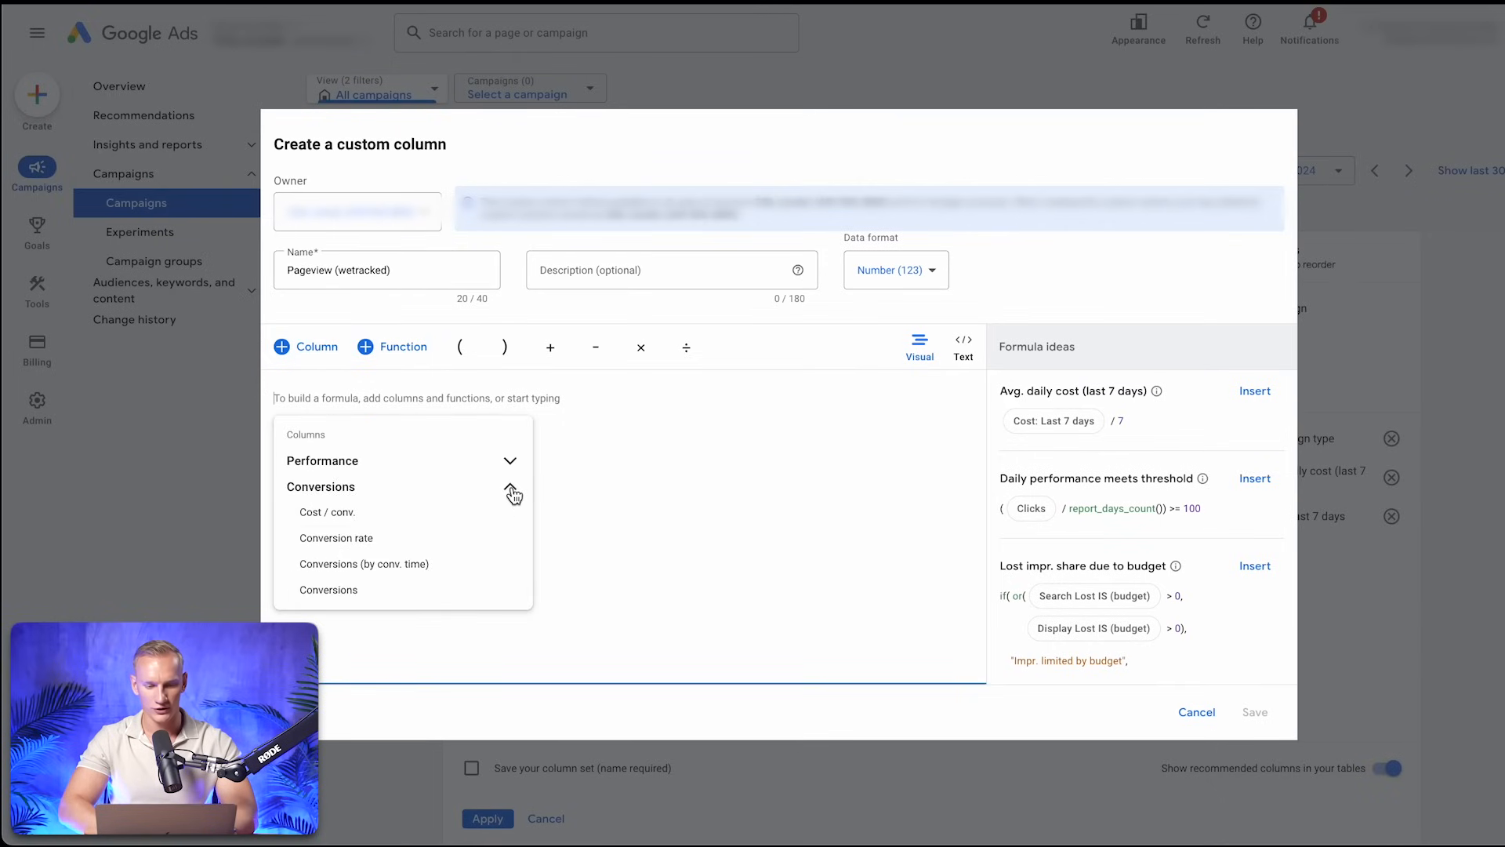
scroll(451, 541, down, 10)
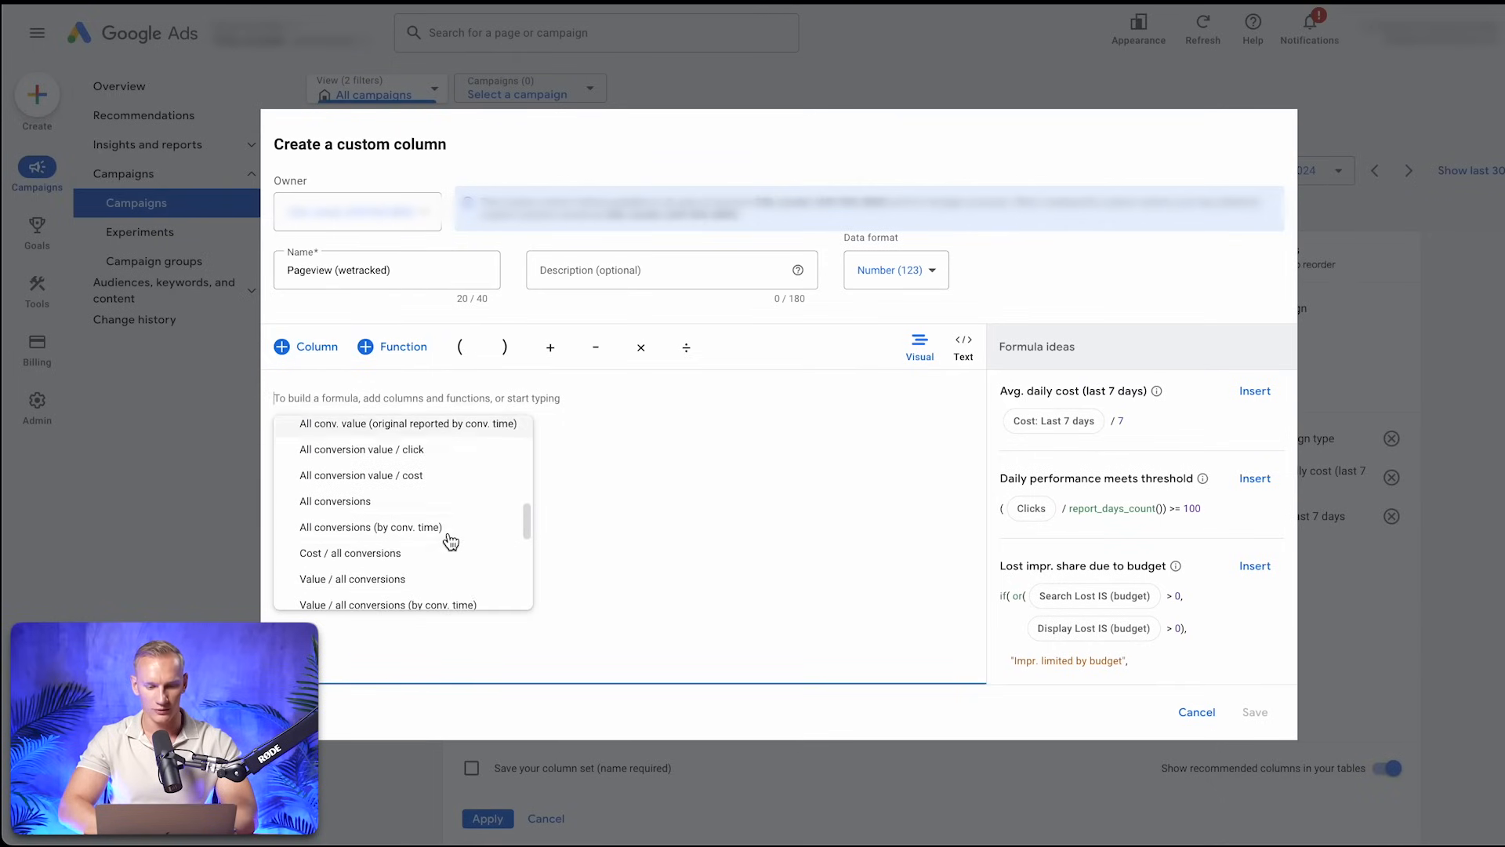
click(414, 495)
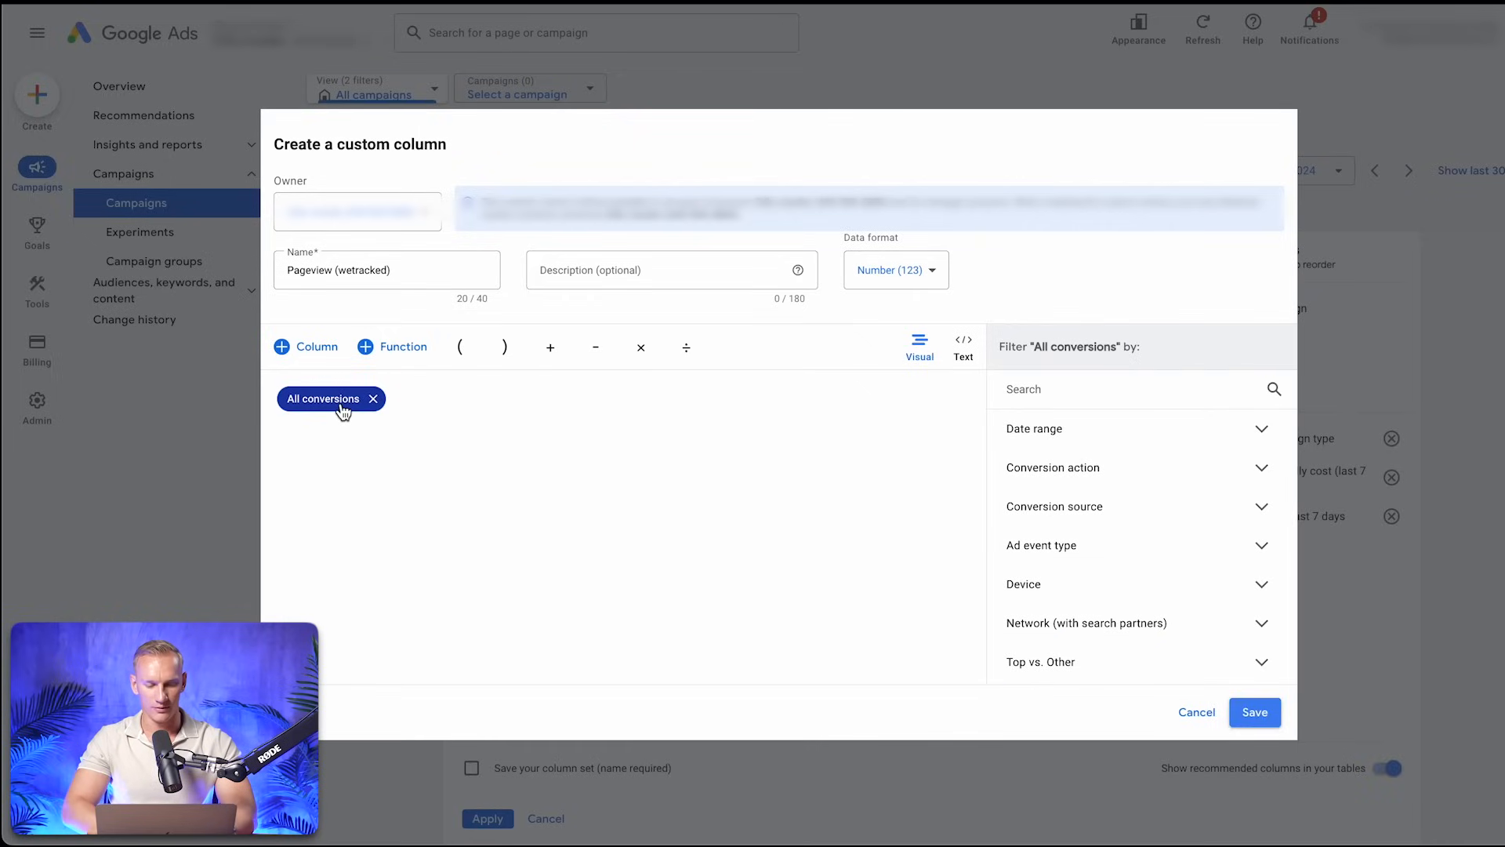
click(1264, 470)
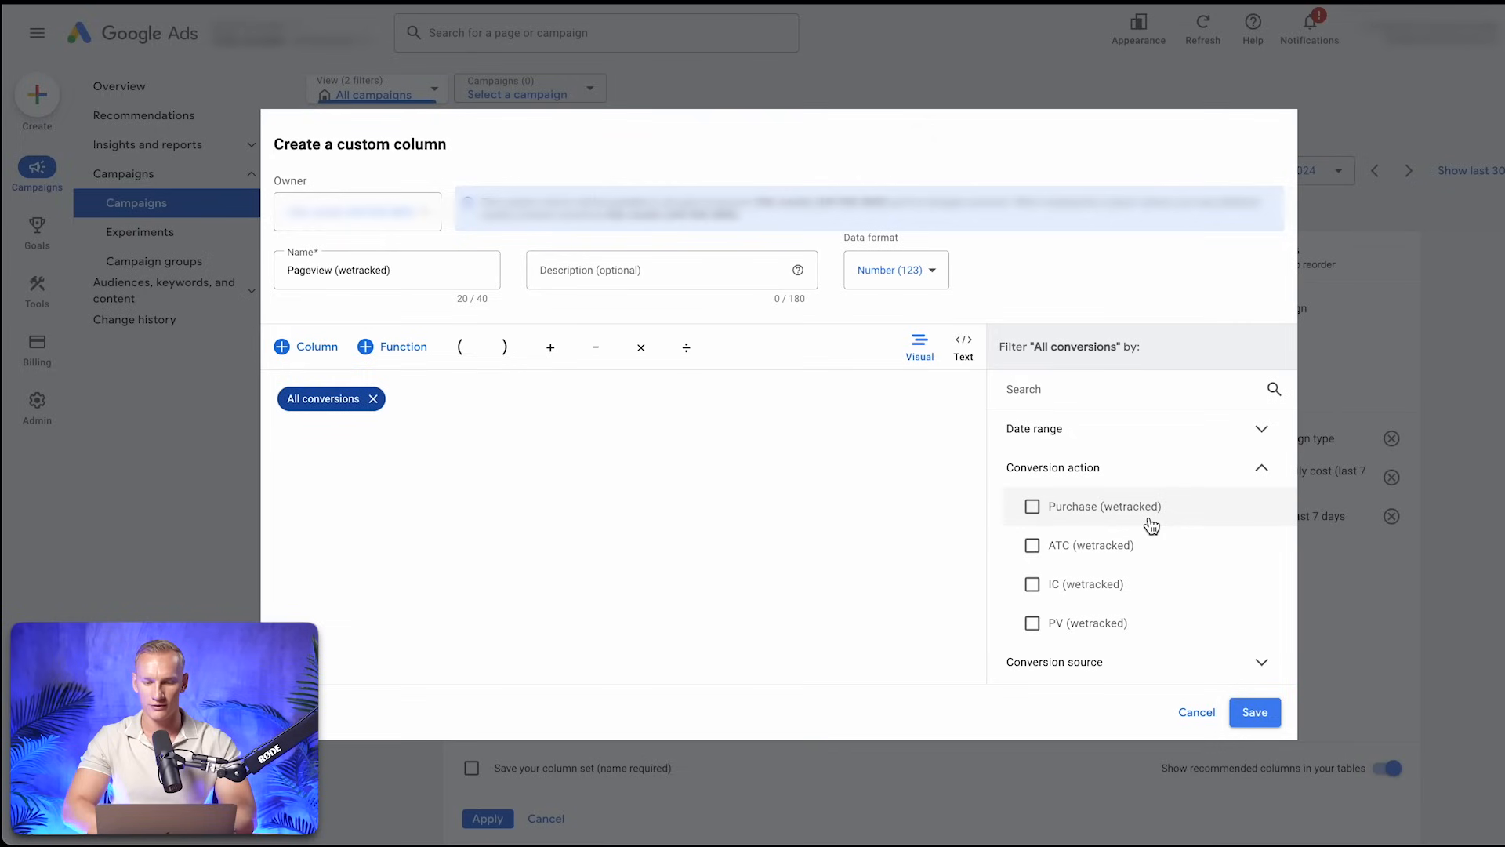
click(1095, 631)
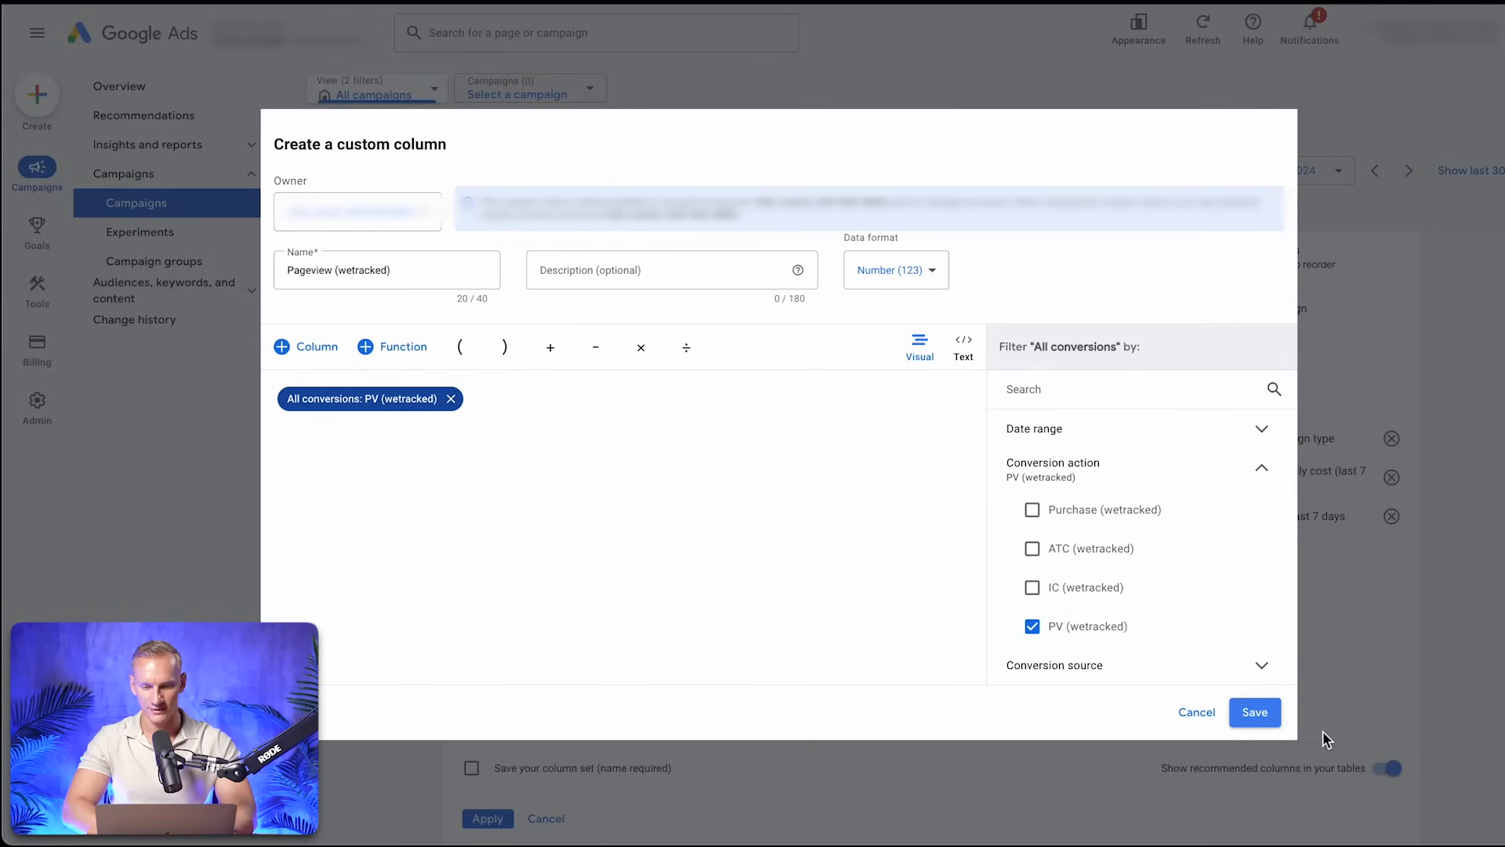
Choose Number (123) as the data format and save the Pageview (wetracked) column
click(919, 276)
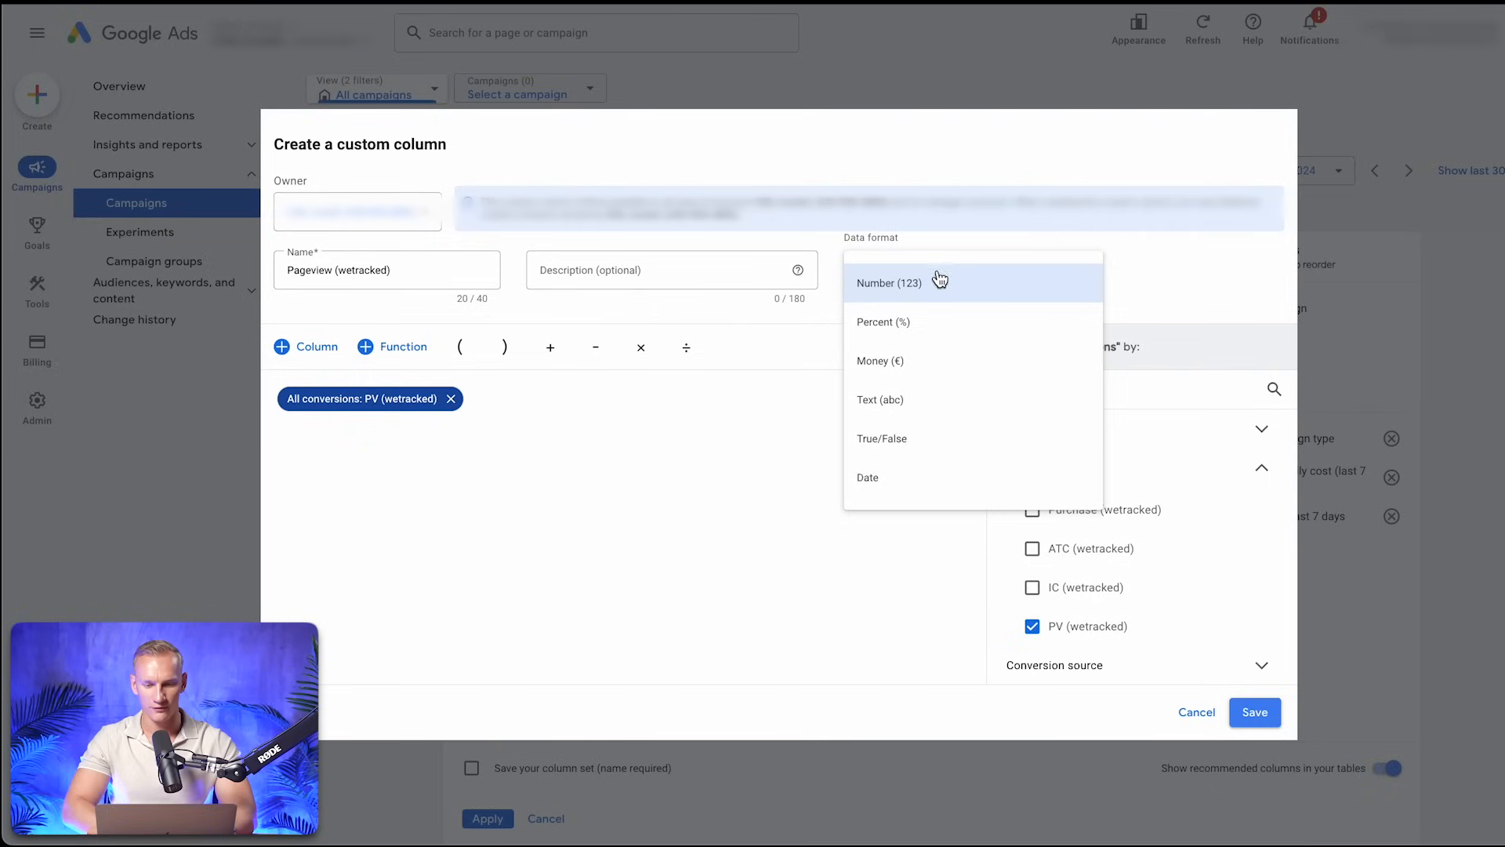
click(967, 283)
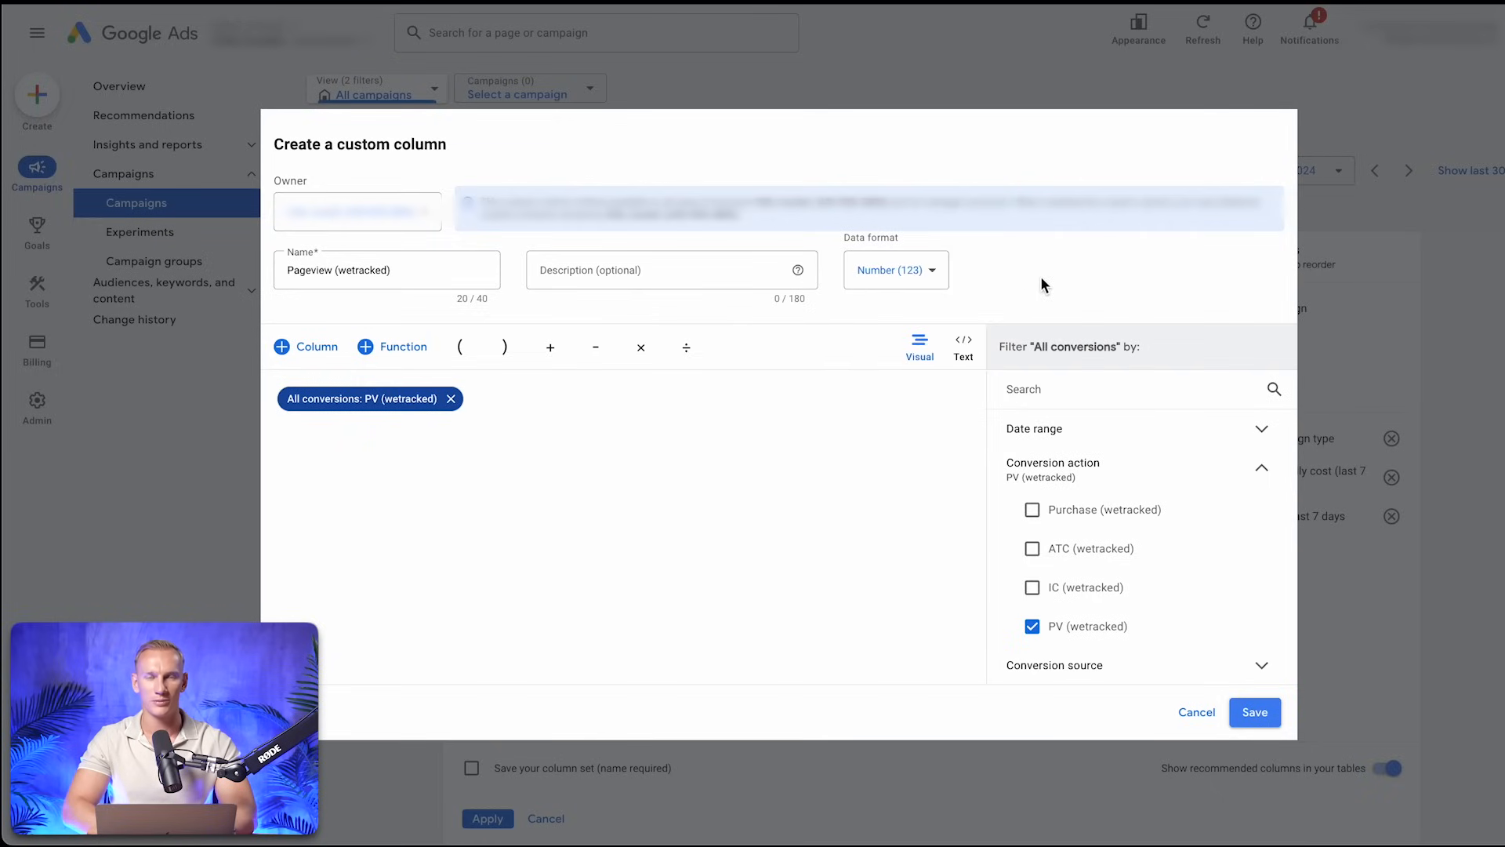
click(1271, 715)
Start another custom column for campaigns and name it "ATC (wetracked)"
click(1117, 256)
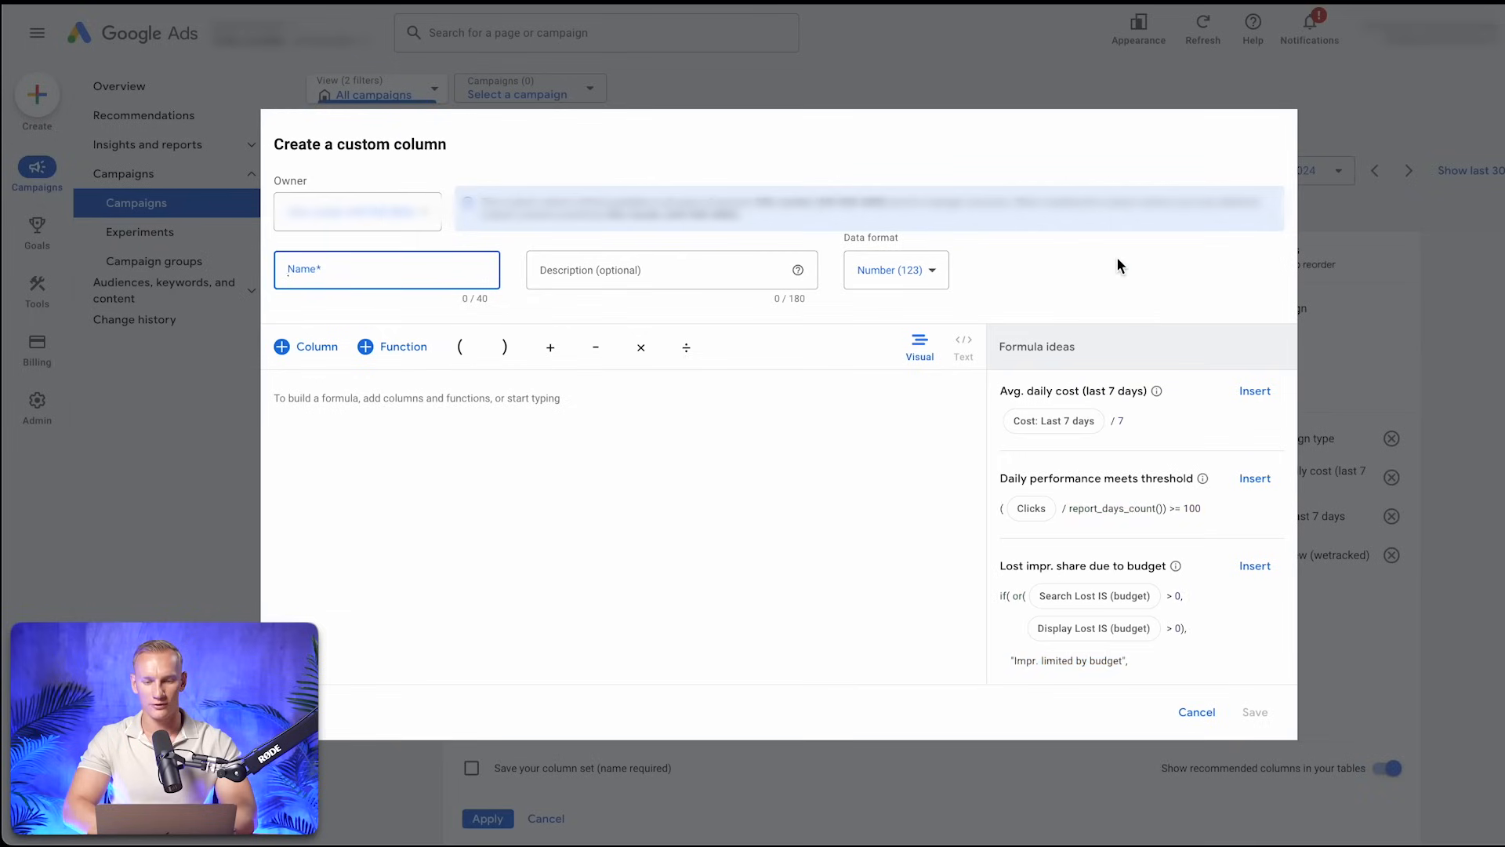
text(Pageview (wetracked))
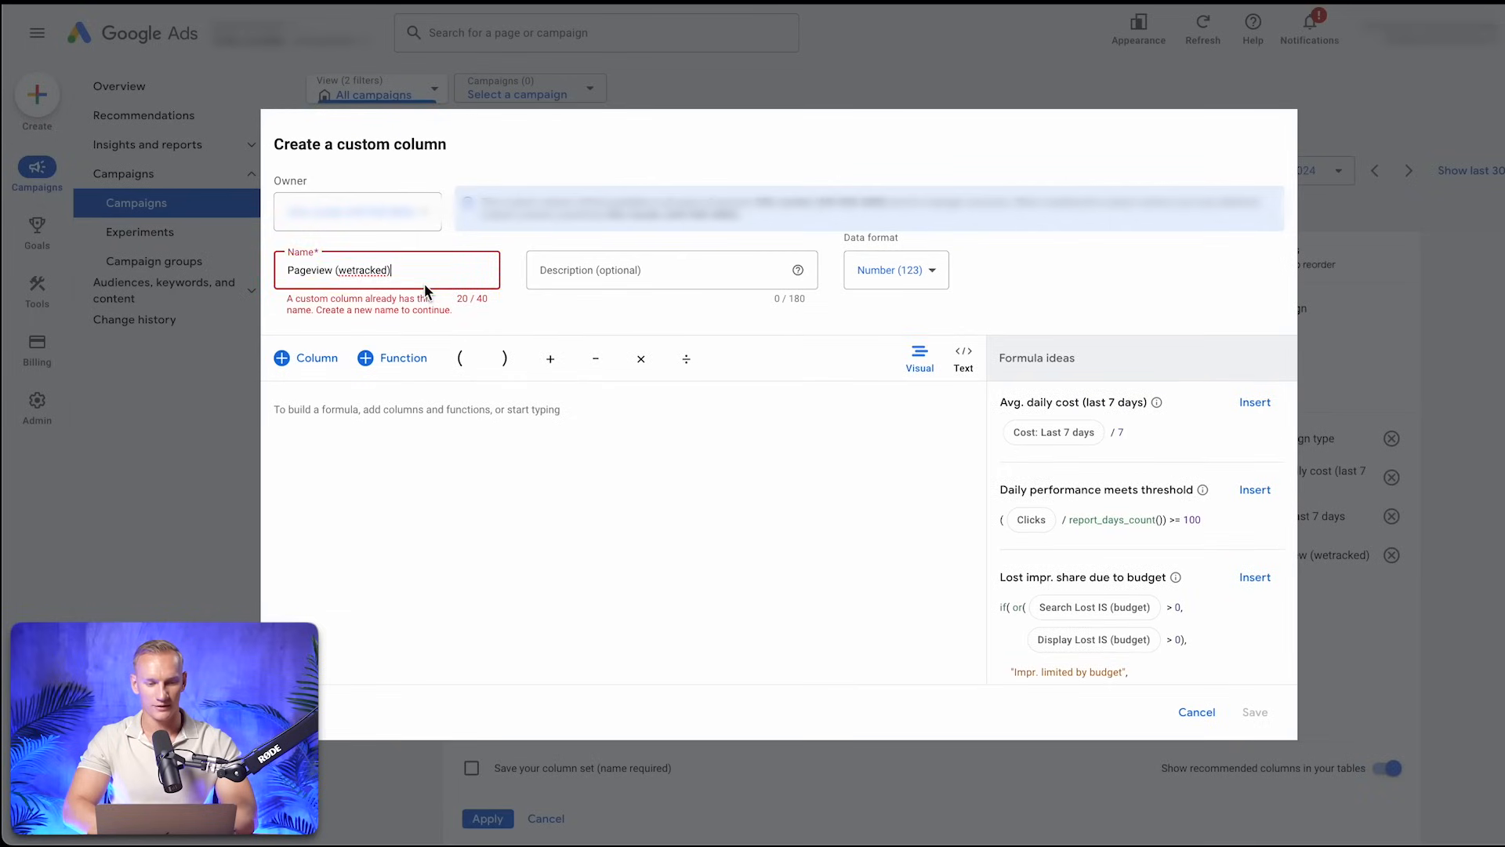
double_click(309, 270)
text(ATC)
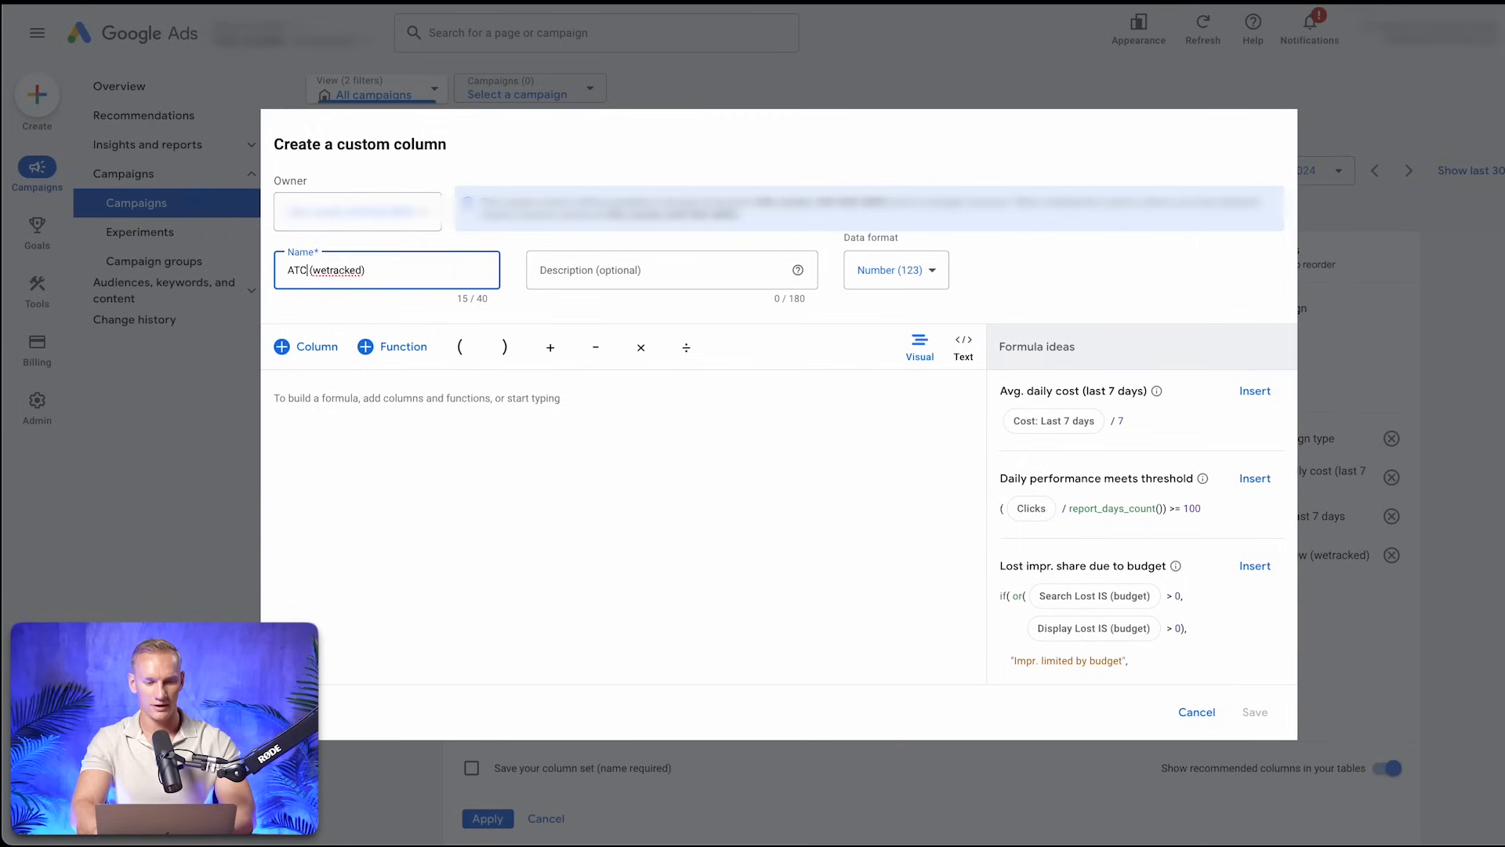
Set the ATC column's formula to All conversions filtered by the ATC (wetracked) conversion action, and save the column
click(324, 347)
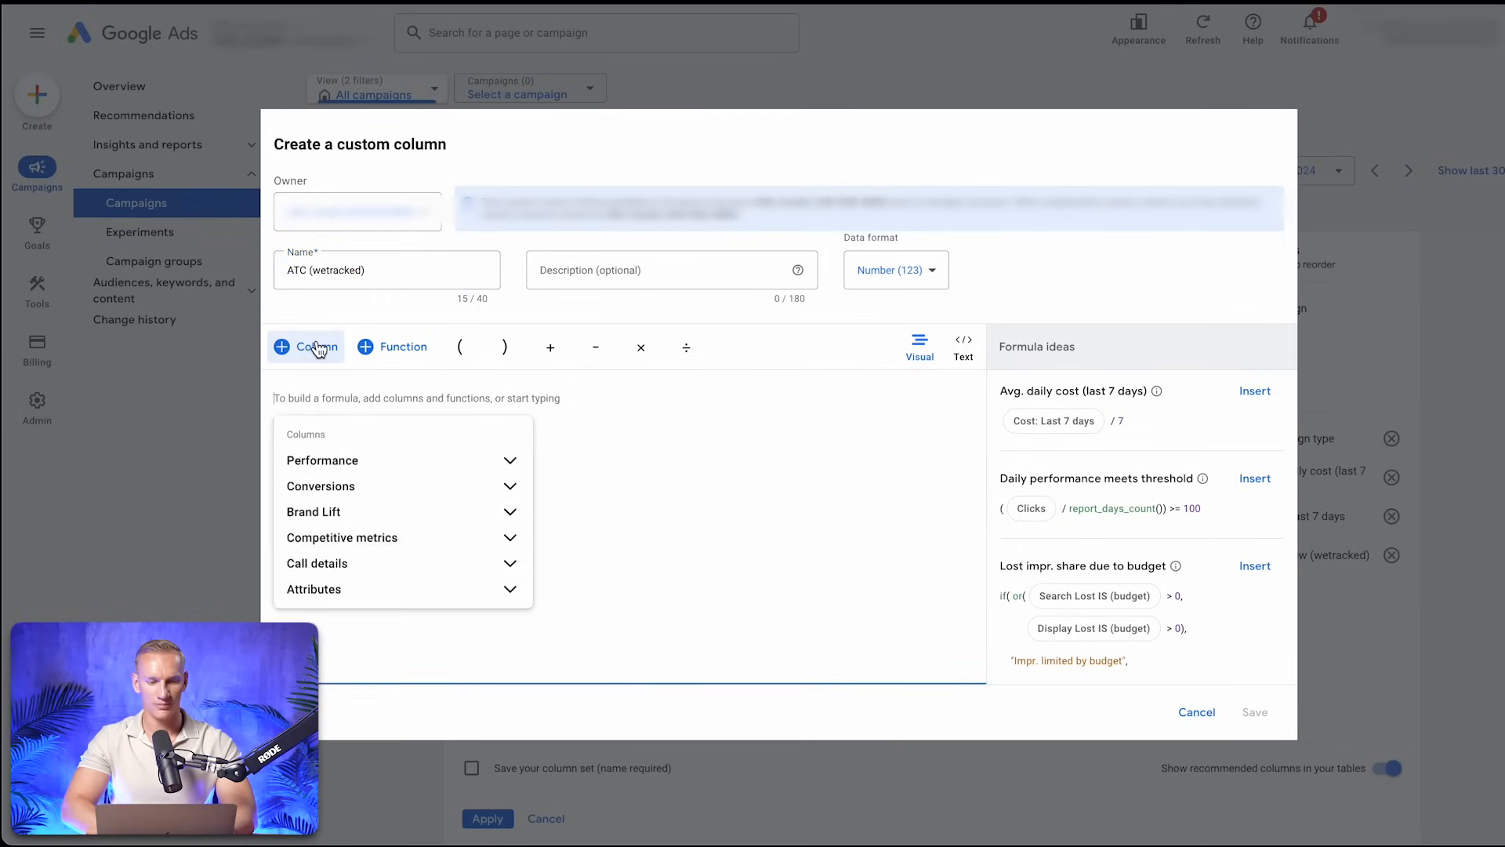
click(511, 490)
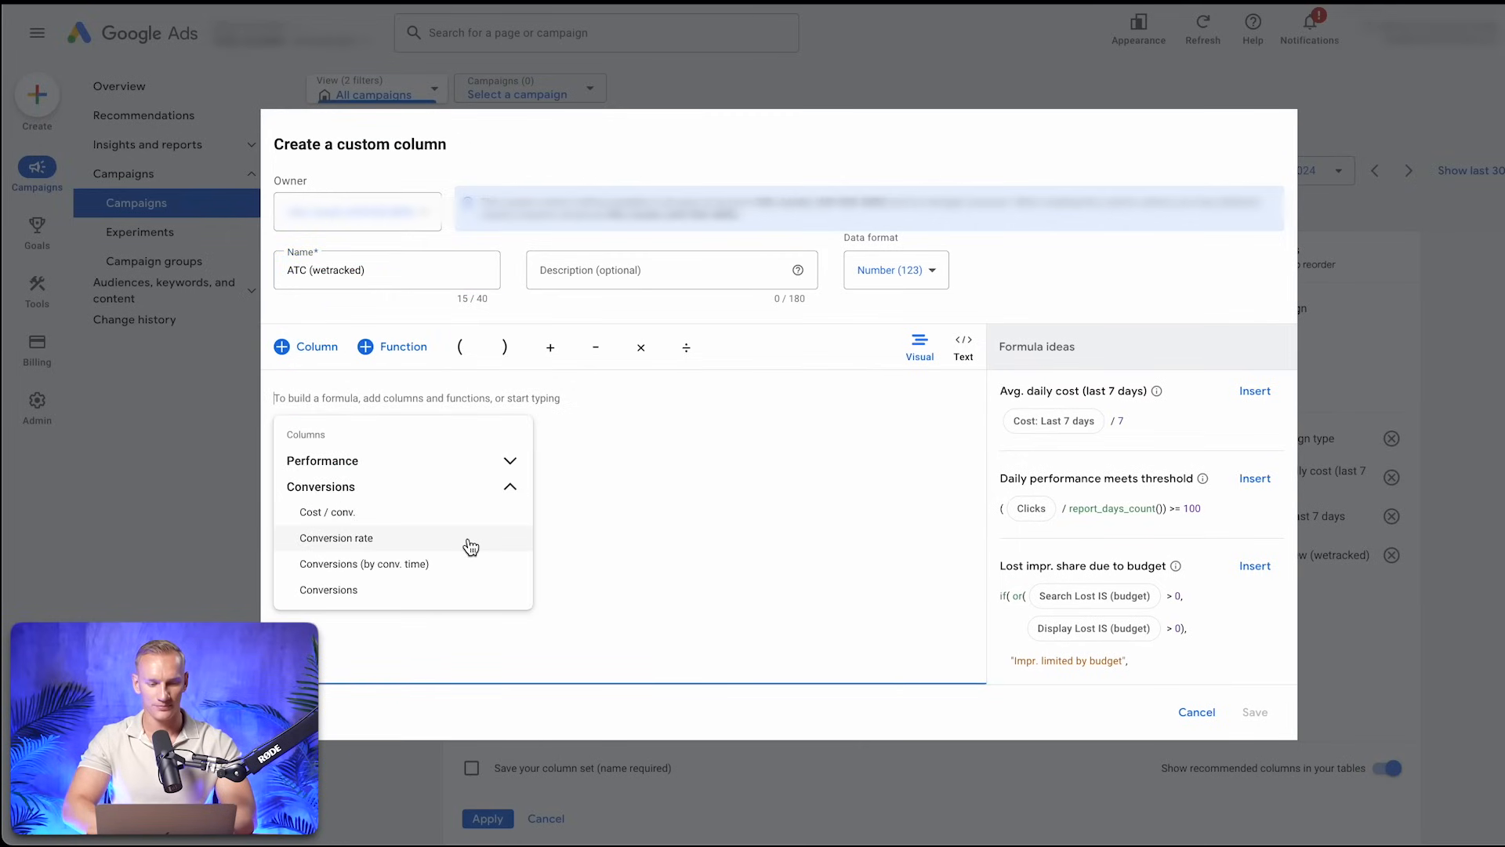
scroll(469, 545, down, 5)
scroll(470, 548, down, 3)
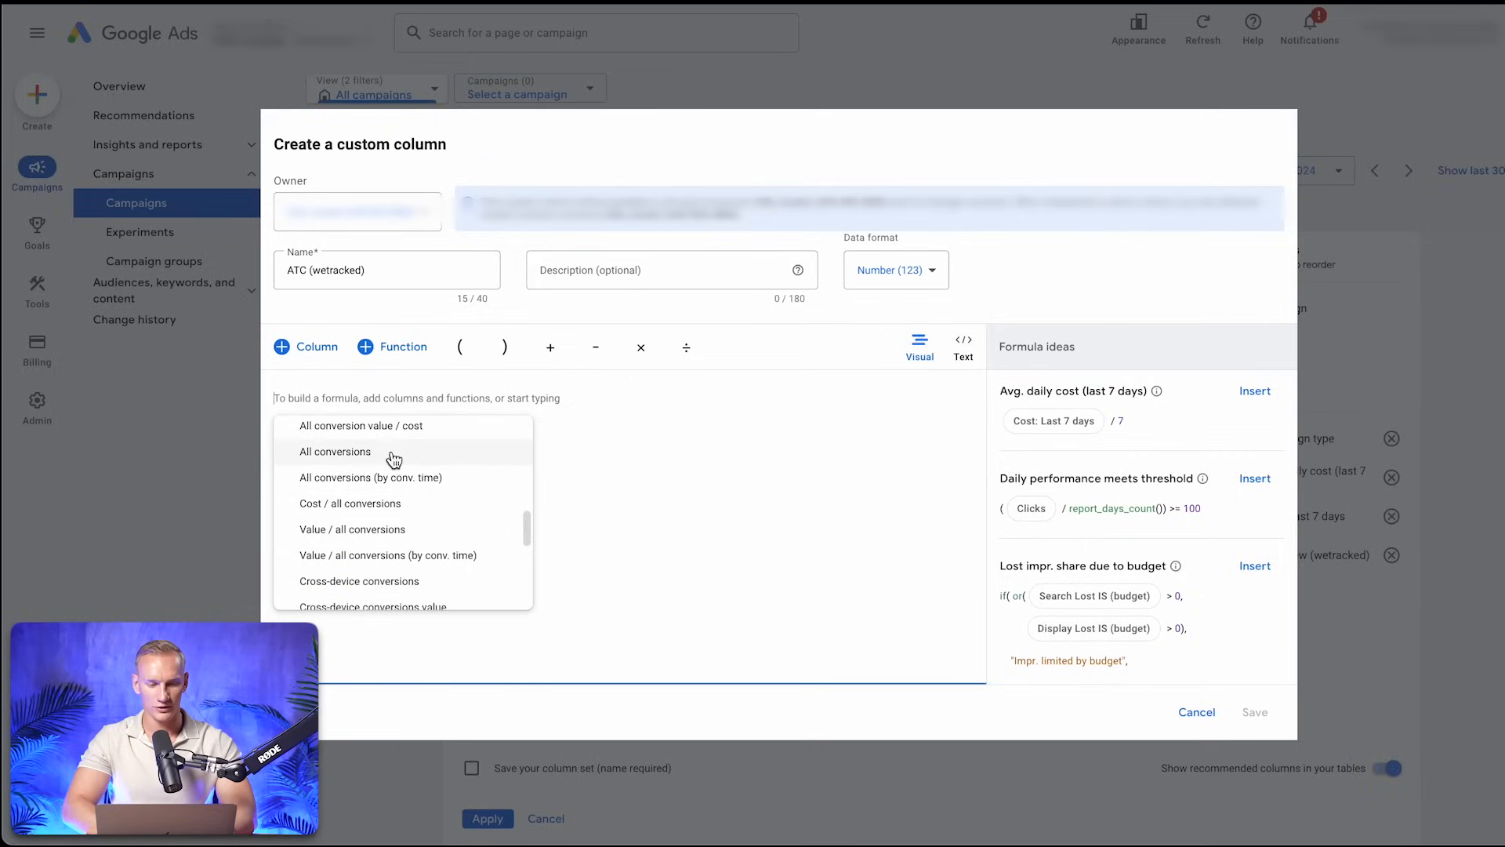
click(392, 465)
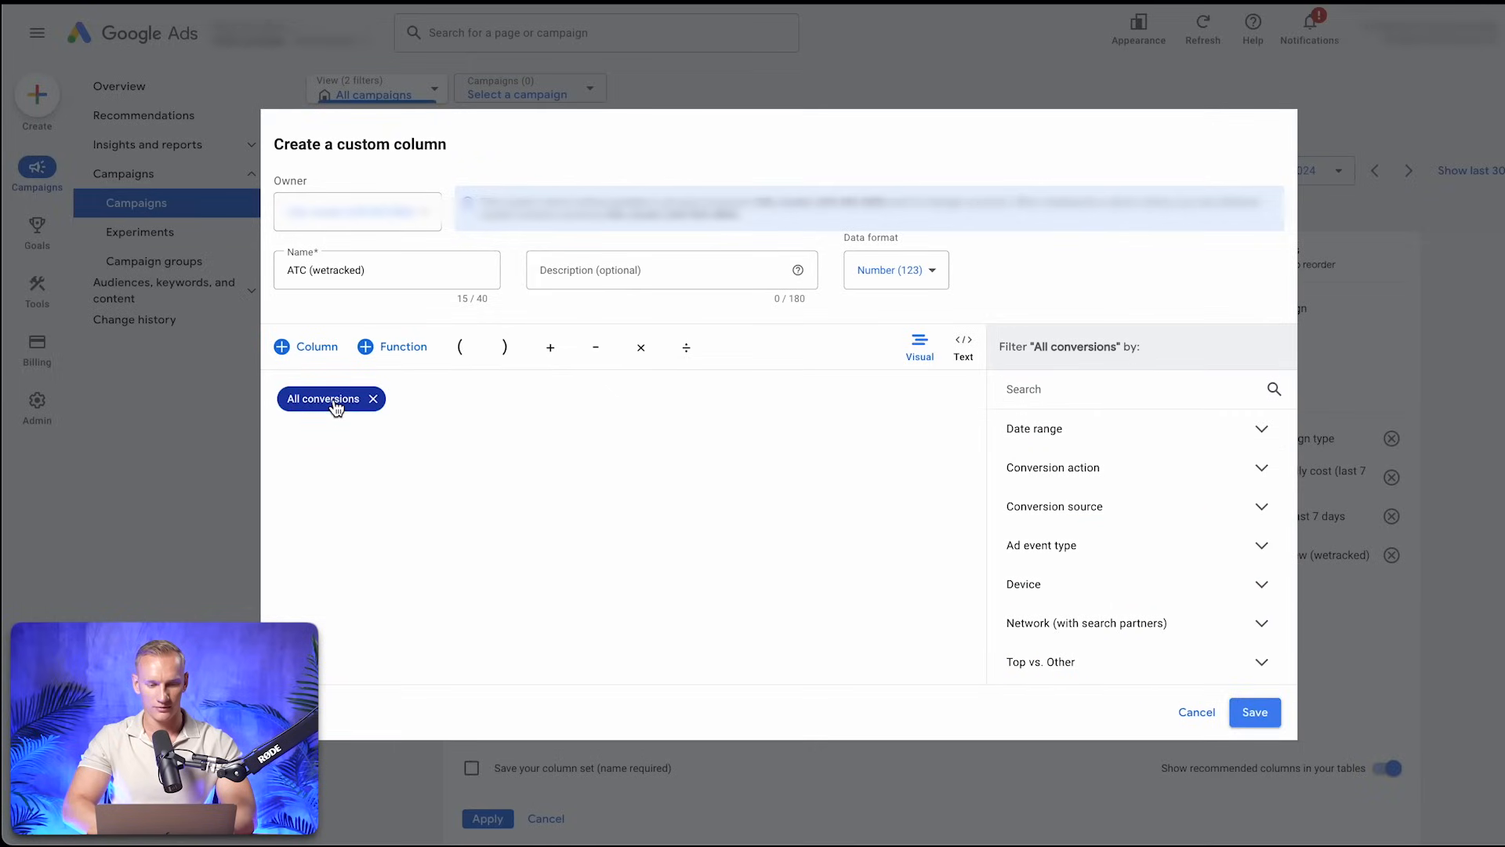
click(1264, 470)
click(1091, 555)
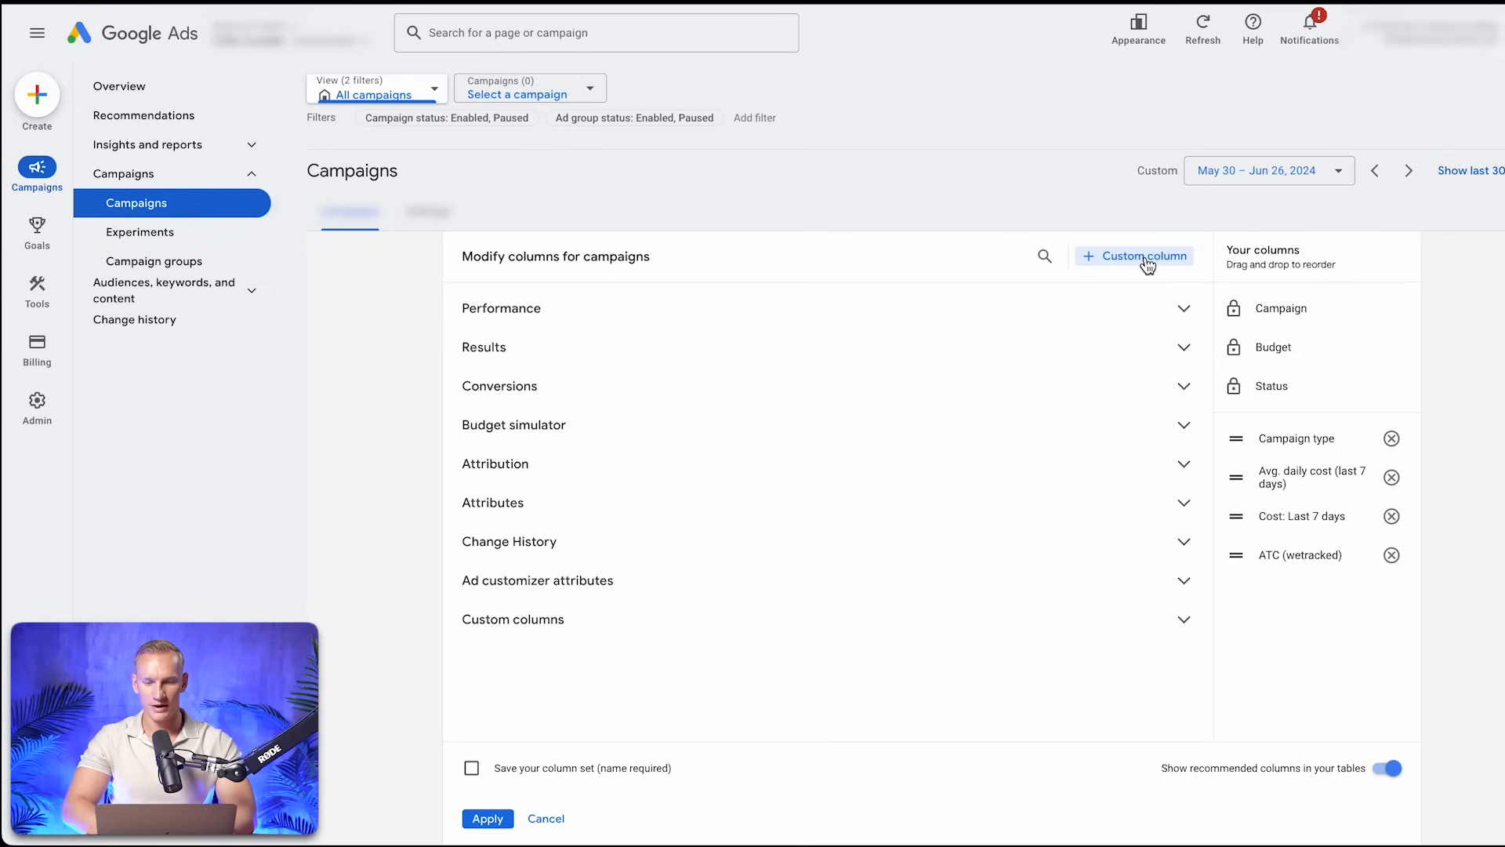
Start another custom column for campaigns and name it "IC (wetracked)"
click(1145, 259)
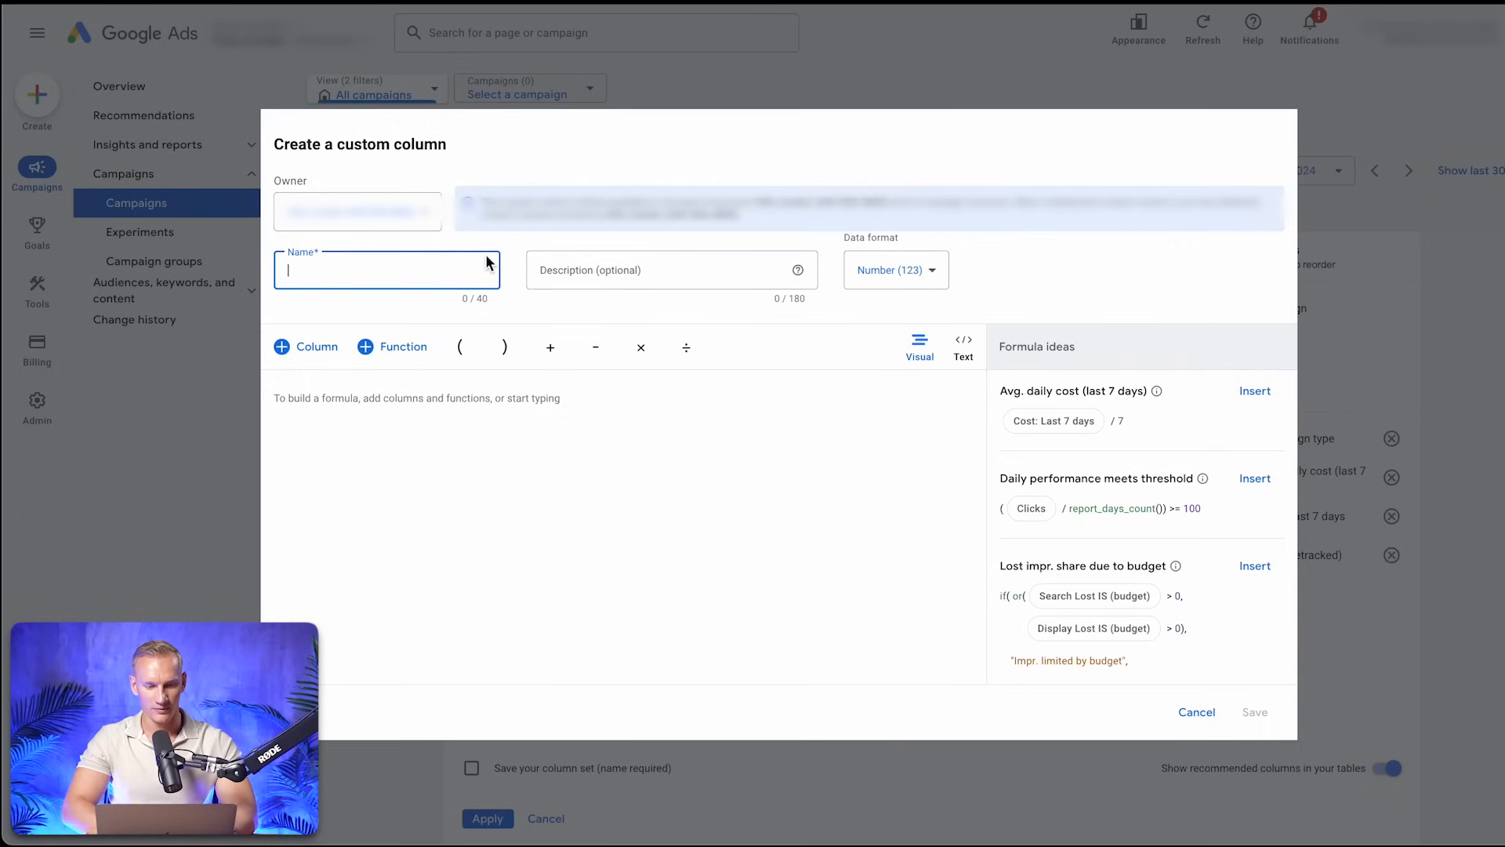
text(Pageview (wetracked))
double_click(316, 269)
text(IC)
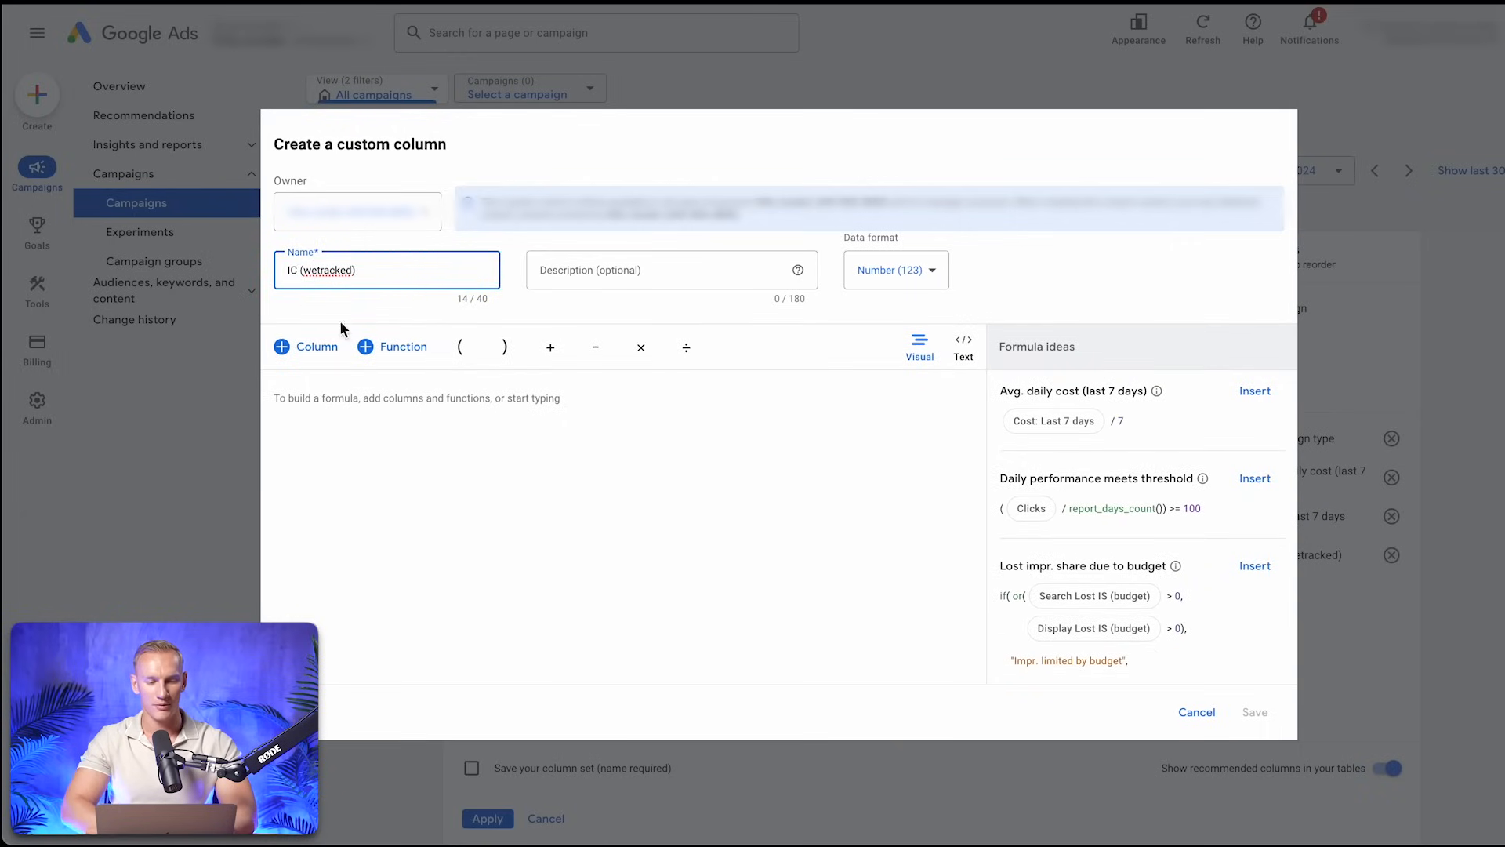
Set the IC column's formula to All conversions filtered by the IC (wetracked) conversion action, and save the column
click(321, 347)
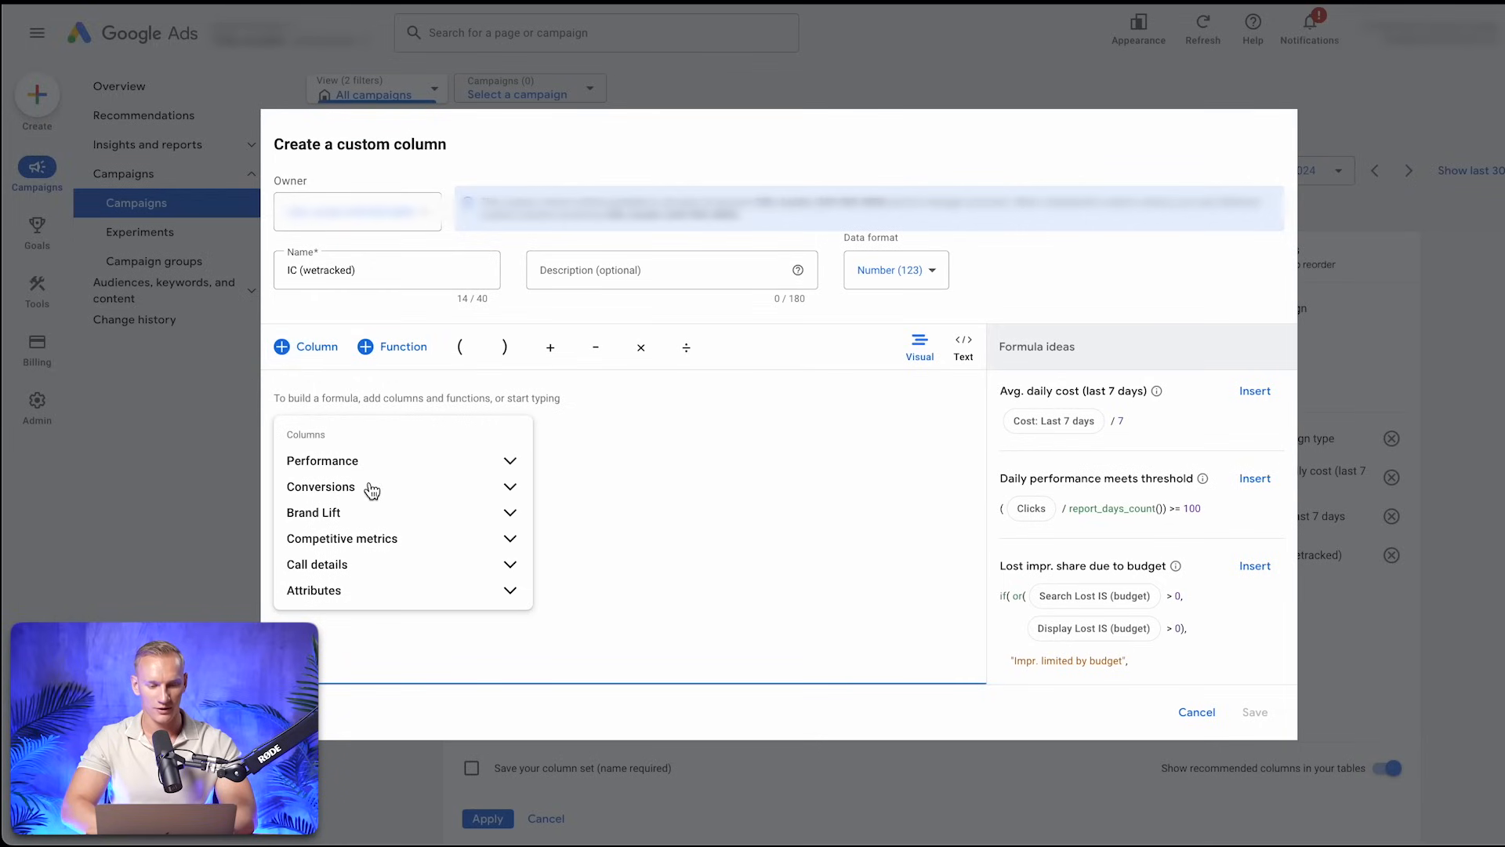
click(370, 488)
scroll(422, 554, down, 5)
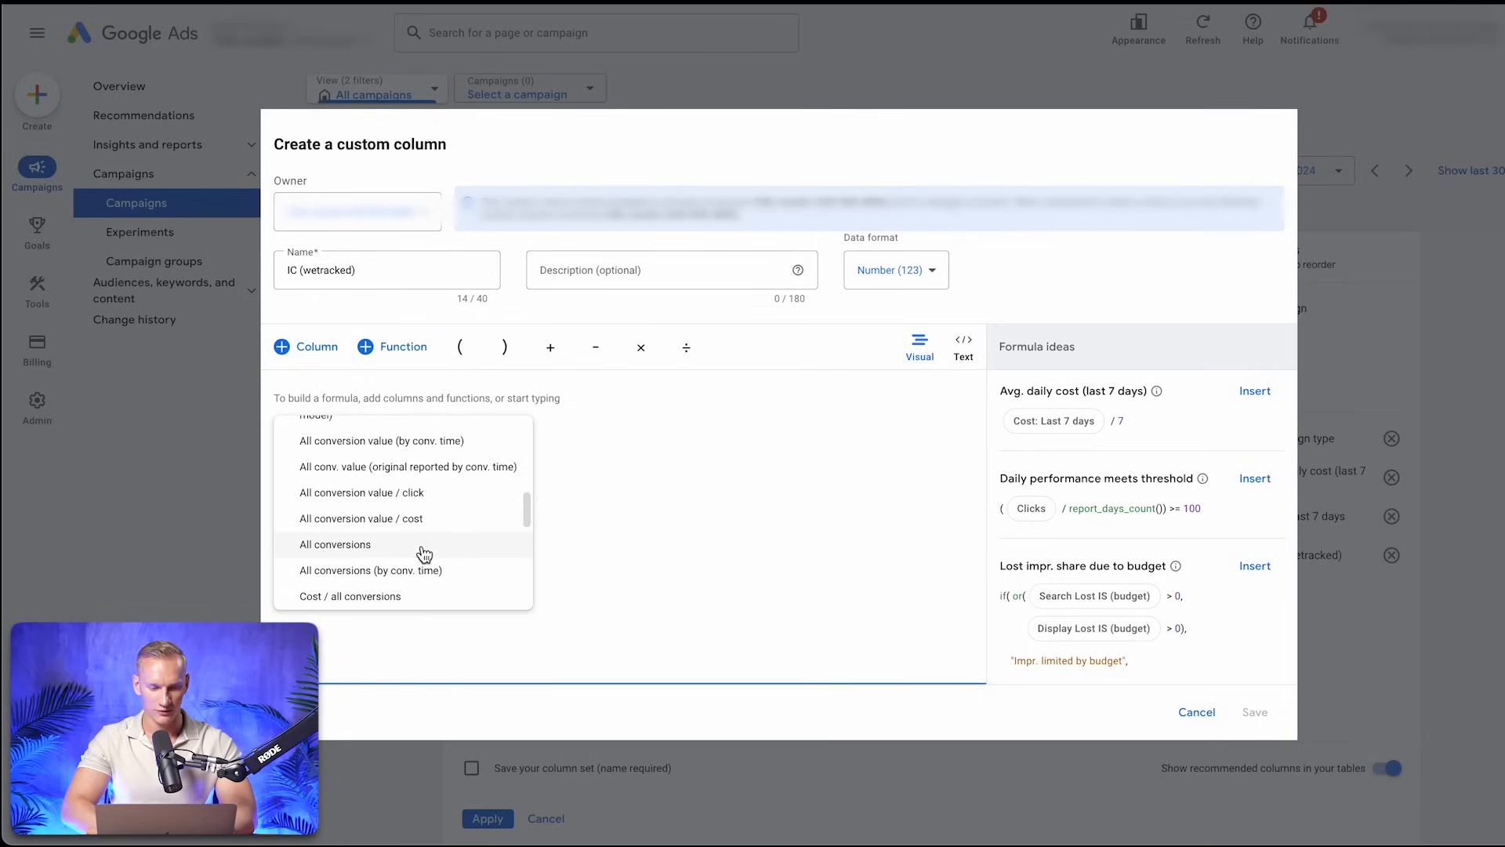
click(420, 546)
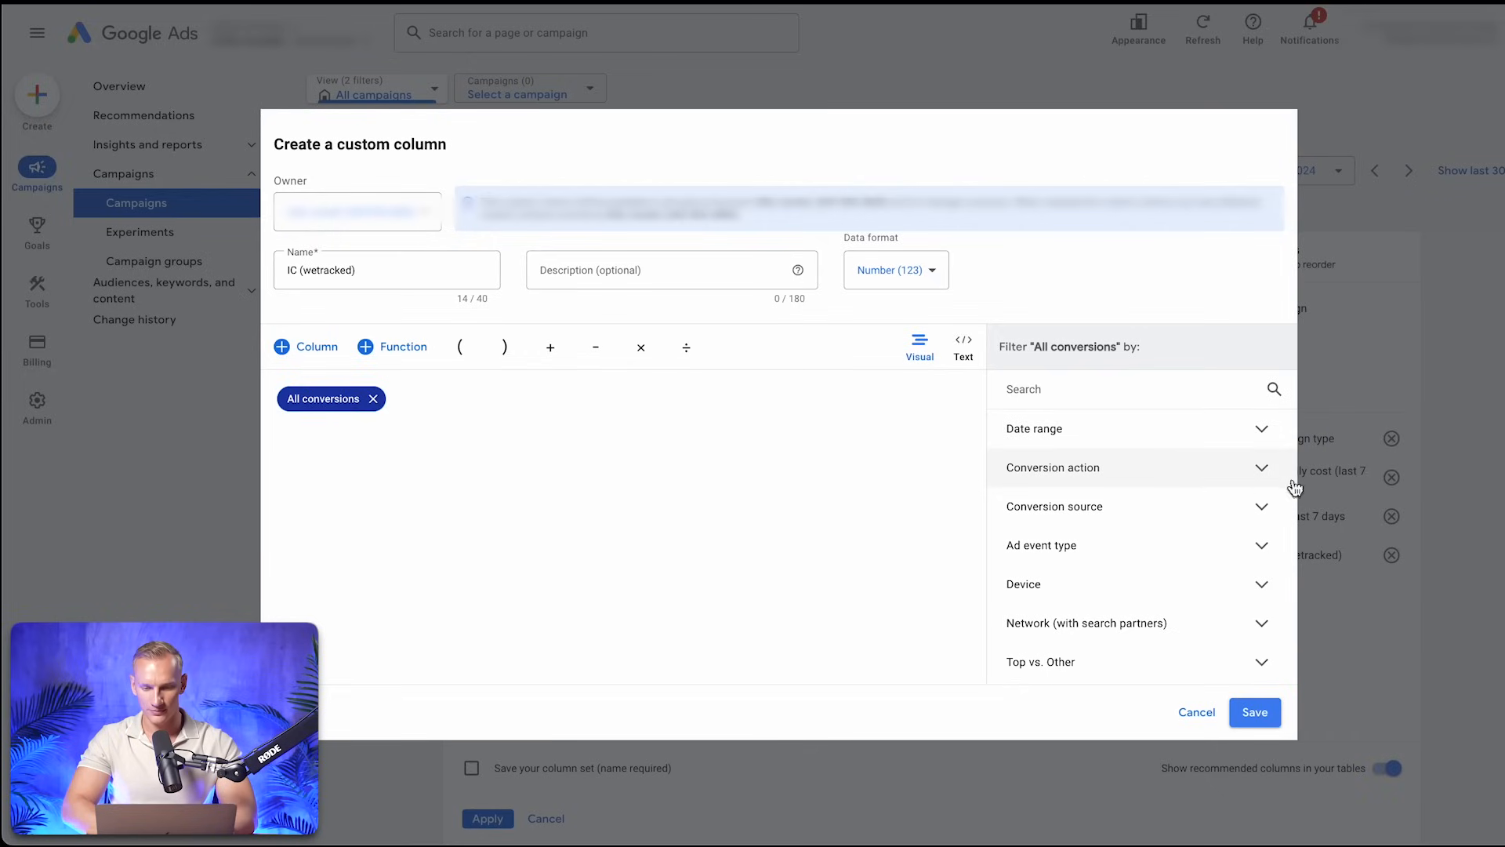
click(1263, 471)
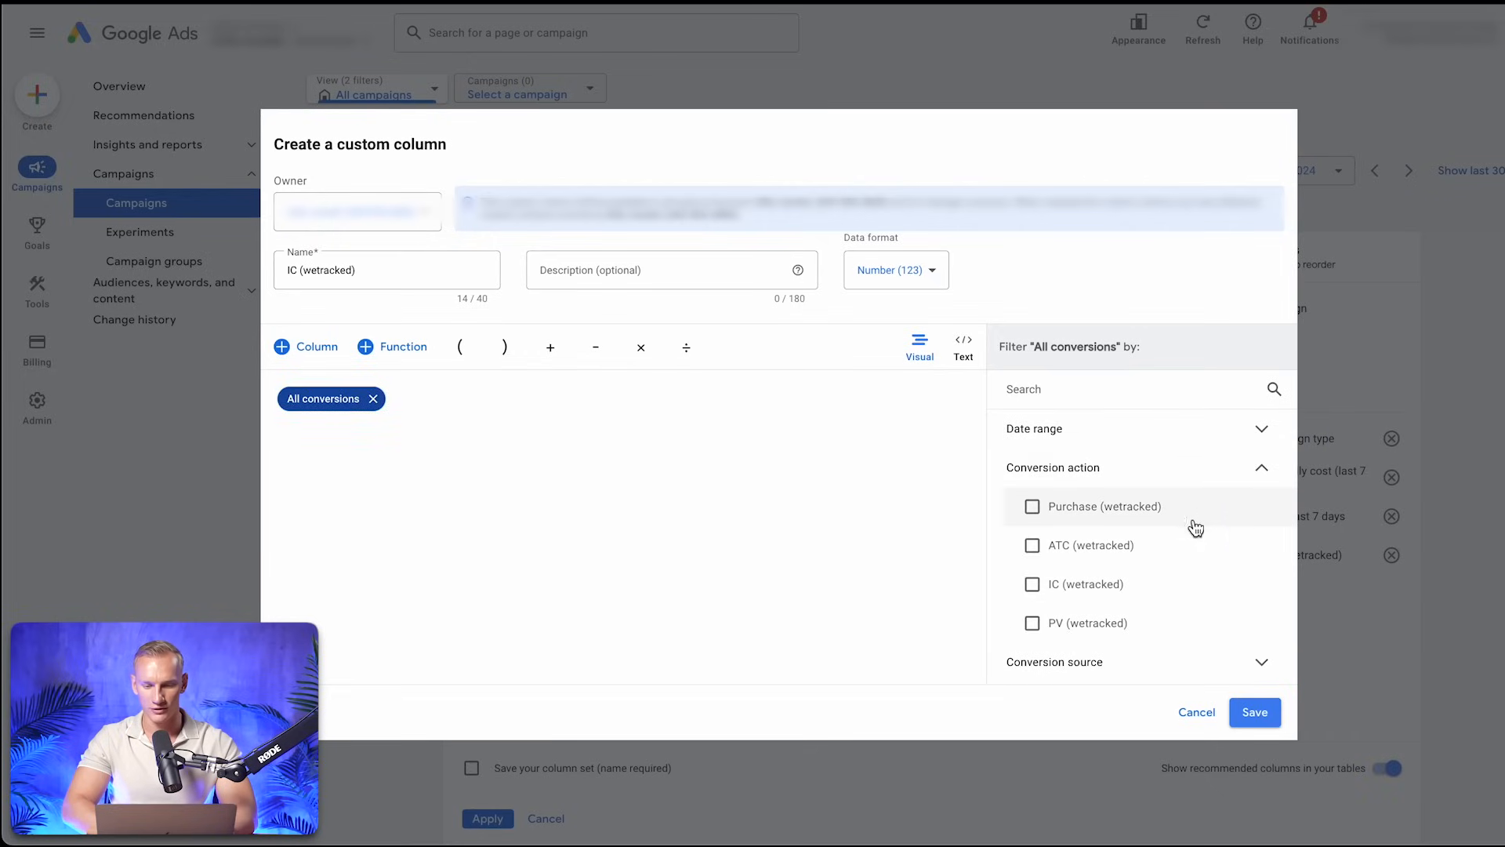
click(1093, 597)
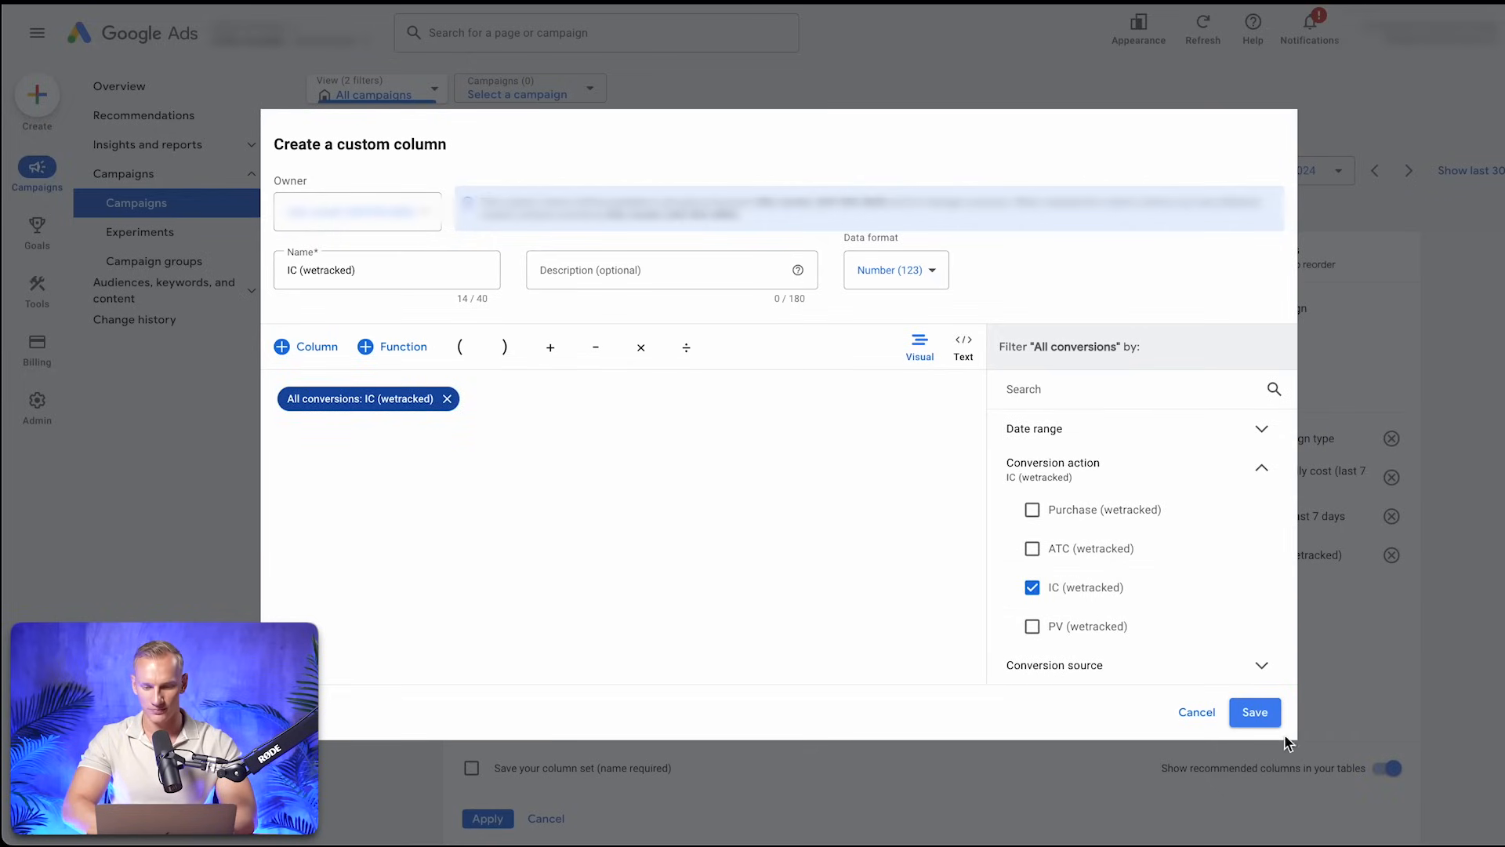
click(1268, 717)
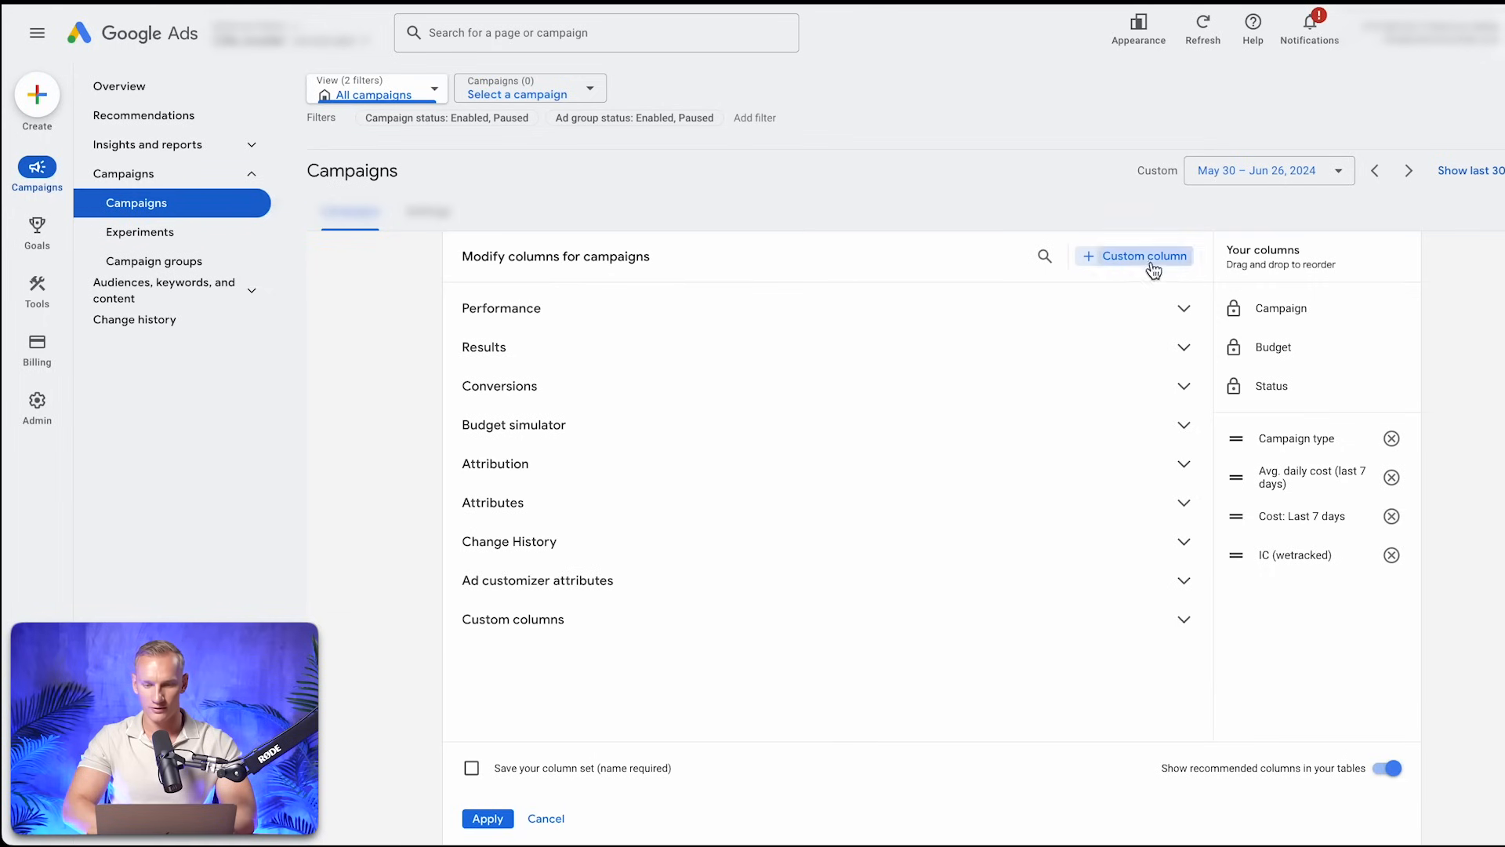
Start another custom column for campaigns and name it "Purchase (wetracked)"
click(1151, 265)
text(Pageview (wetracked))
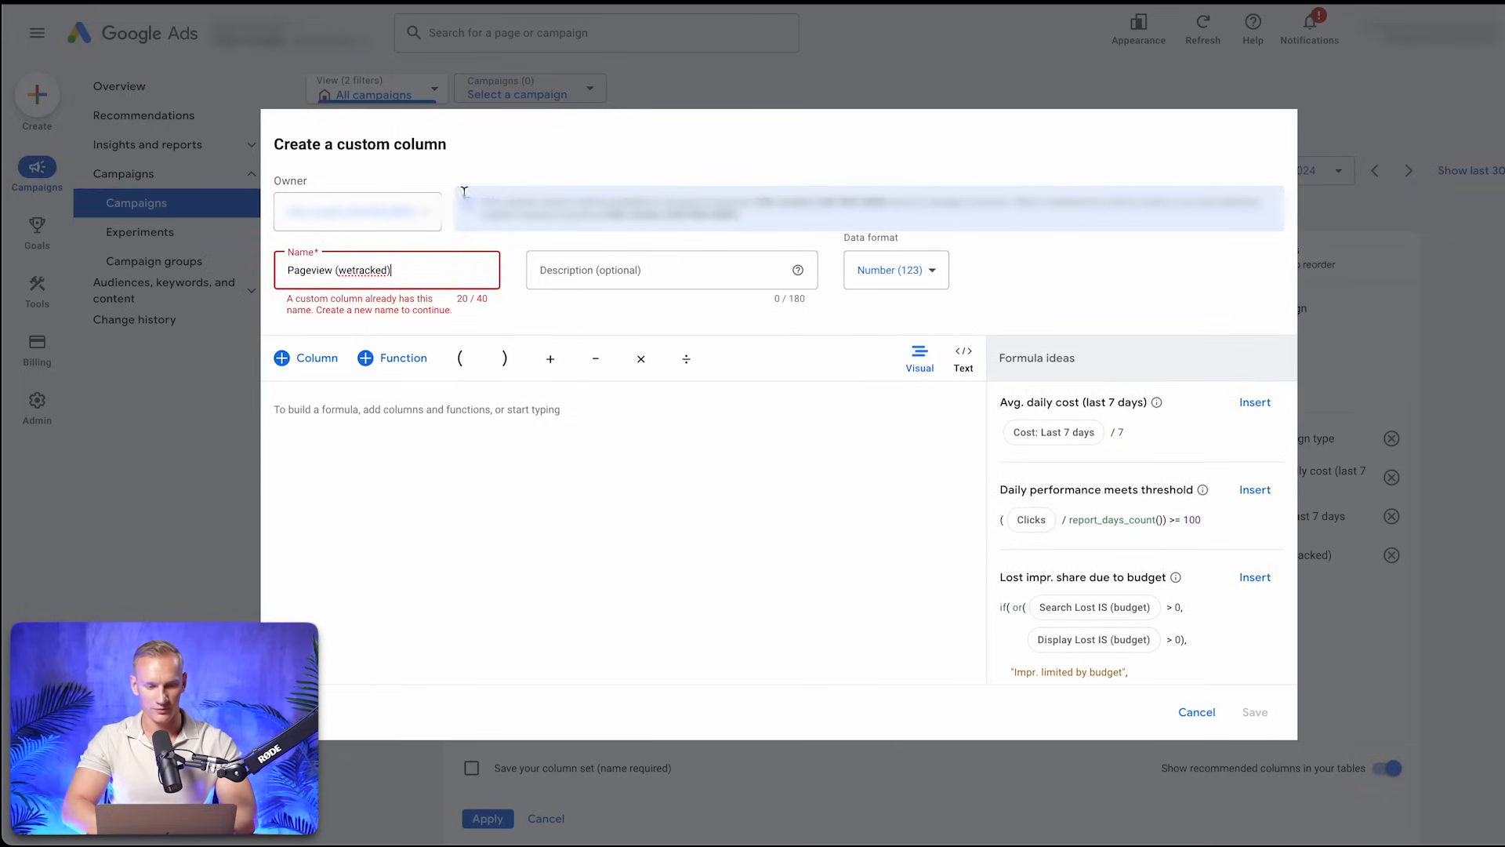
double_click(321, 269)
text(Purchase)
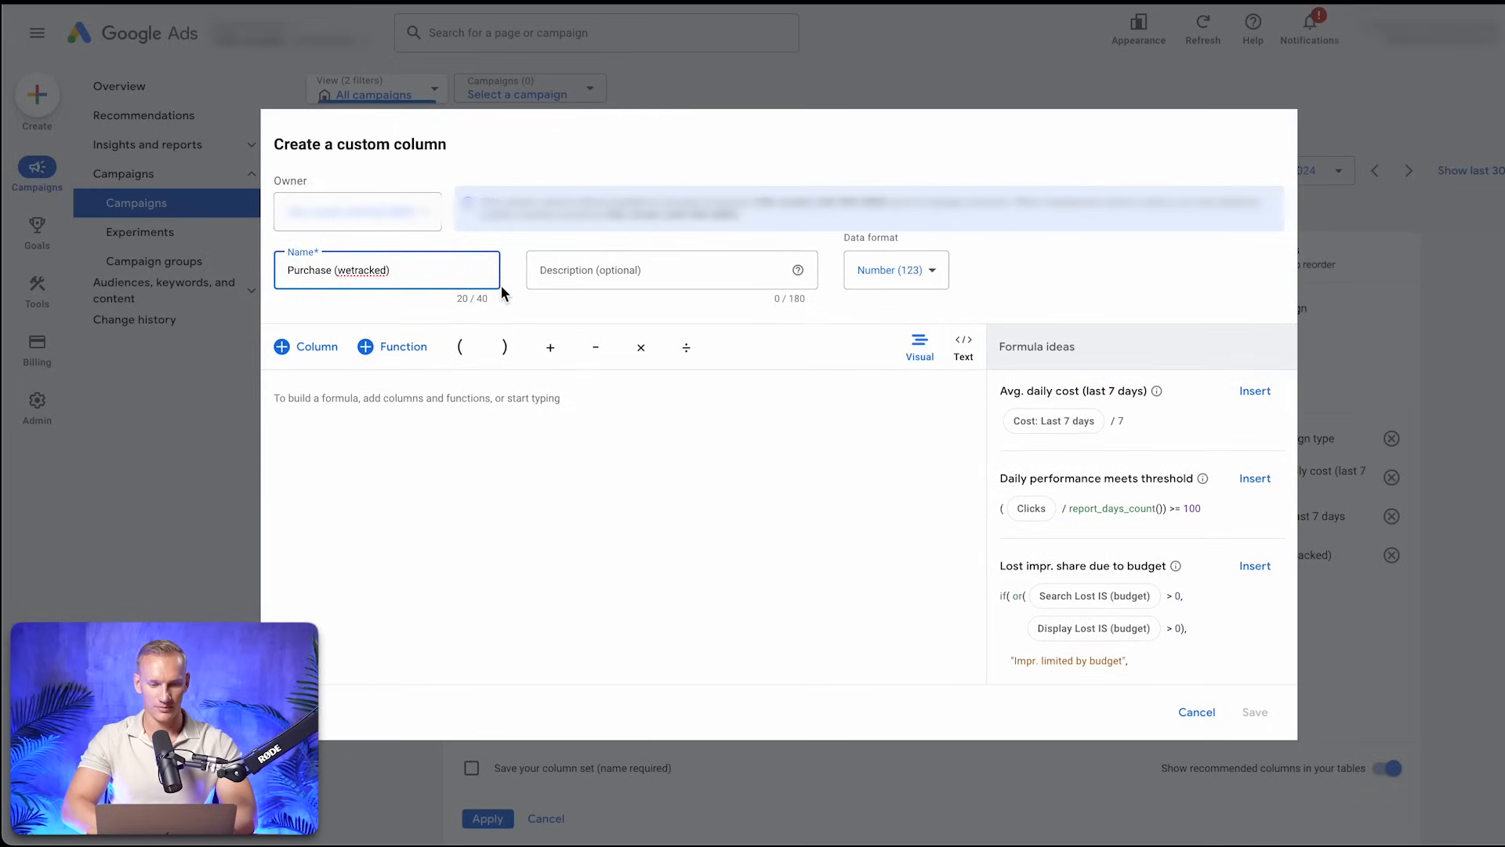
Set the Purchase column's formula to All conversions filtered by the Purchase (wetracked) conversion action, and save the column
click(317, 348)
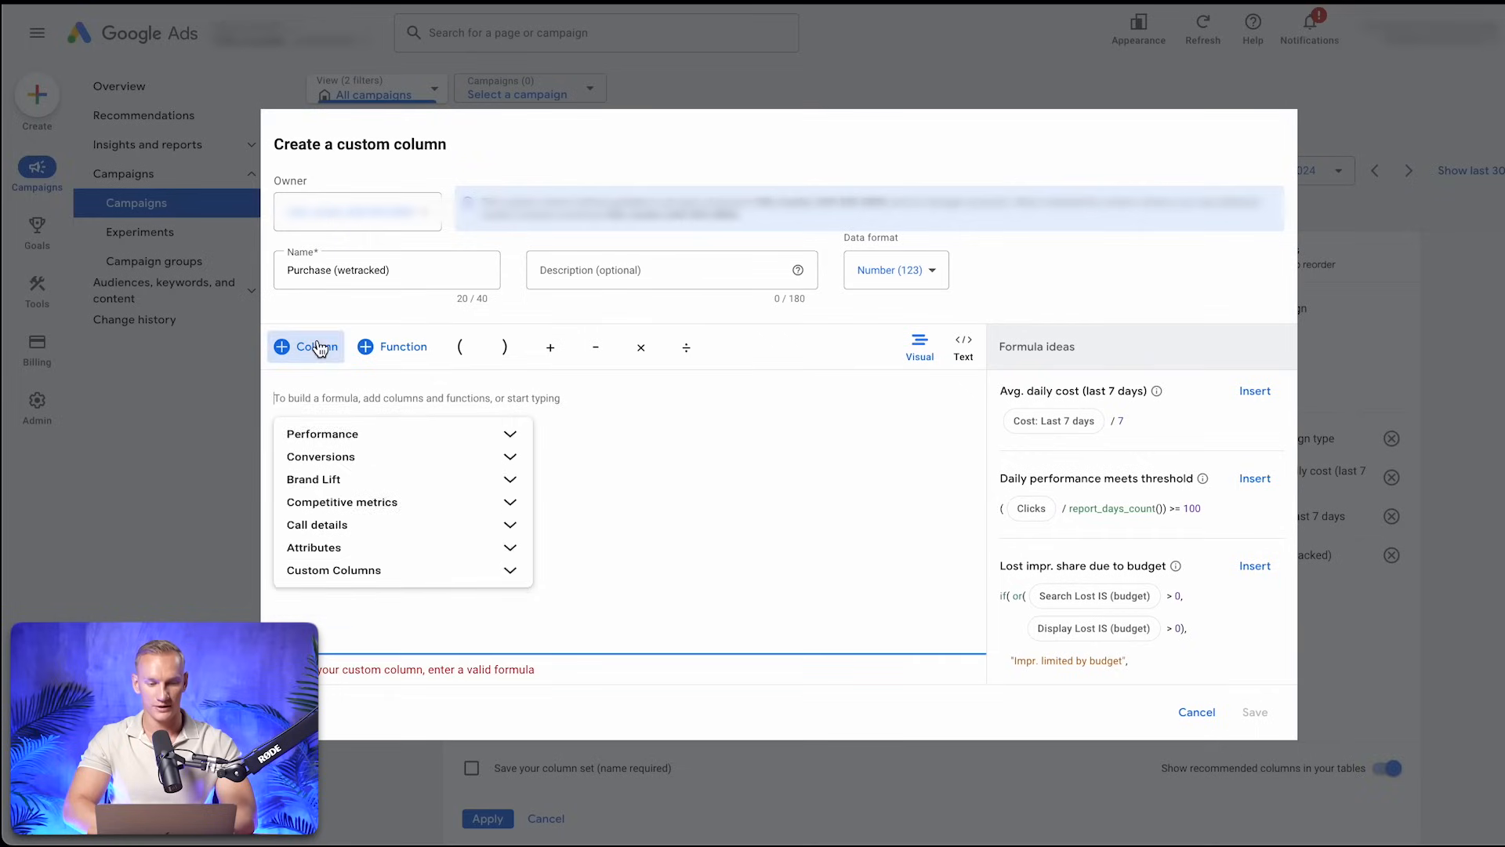
click(384, 470)
click(437, 510)
scroll(439, 511, down, 1)
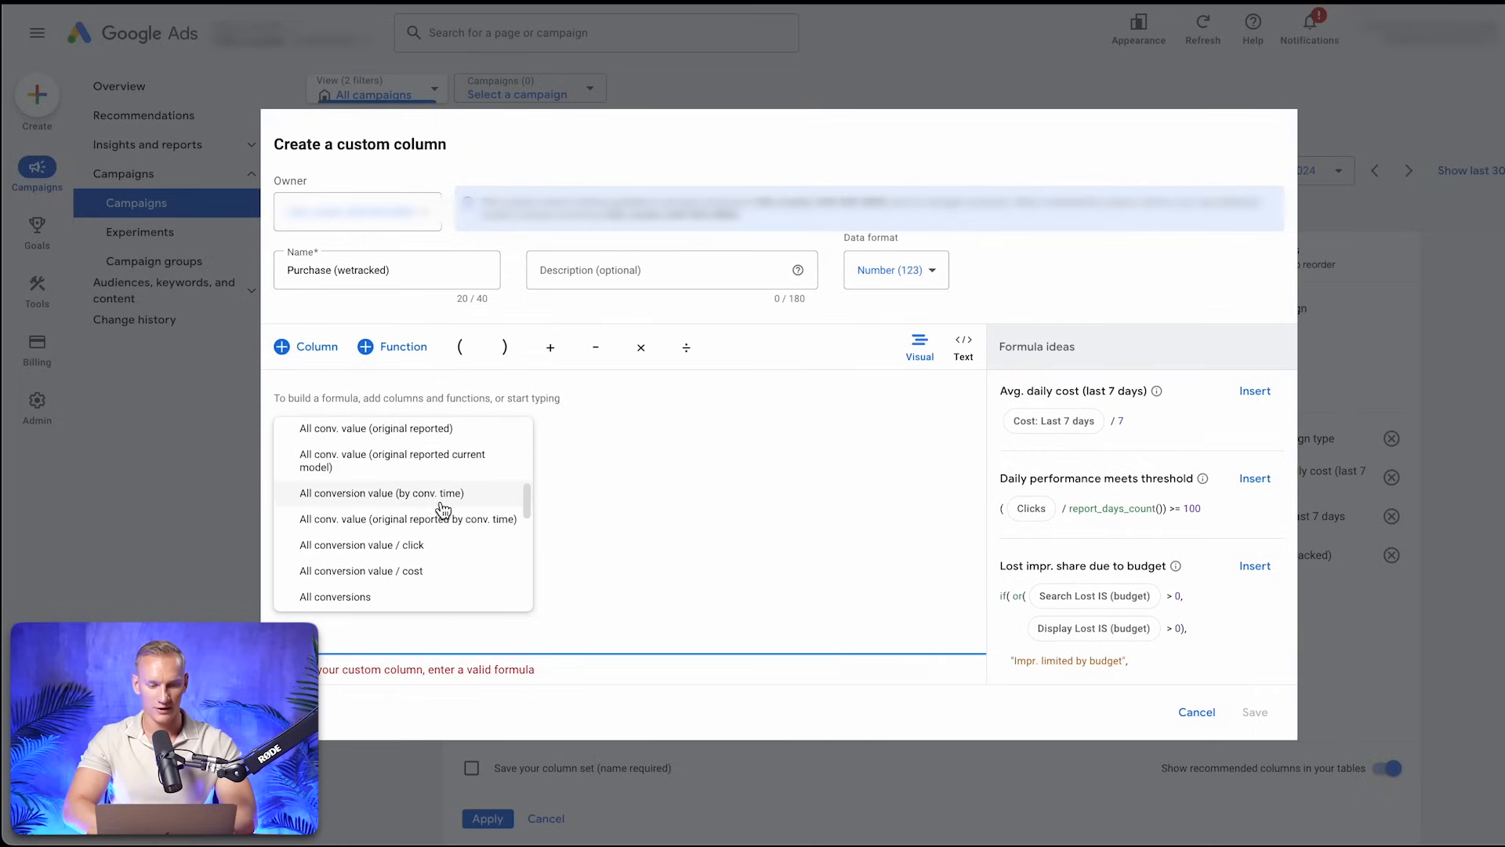
scroll(441, 513, down, 1)
click(387, 552)
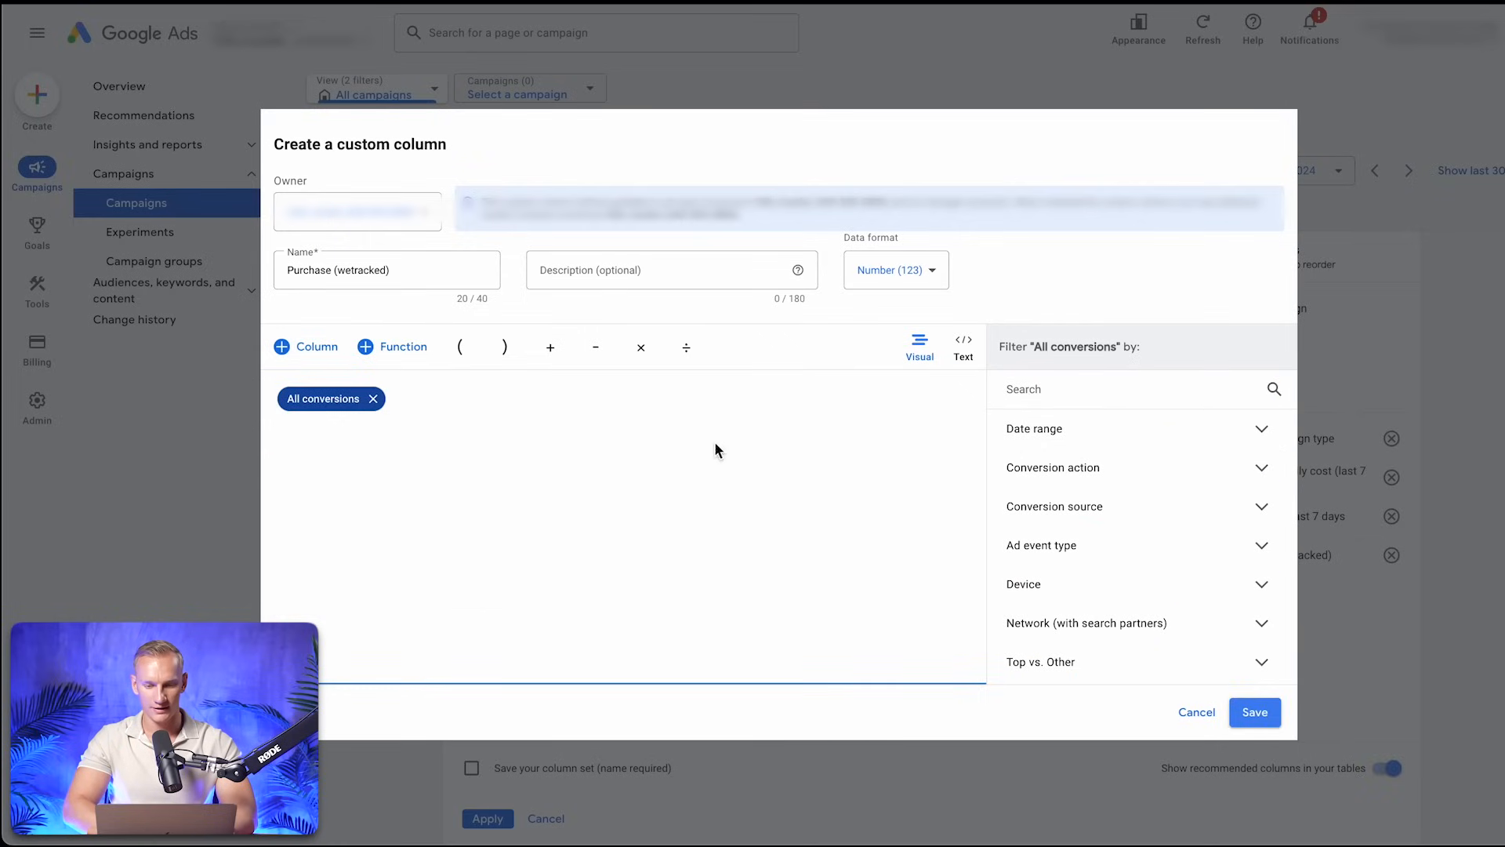
click(1260, 470)
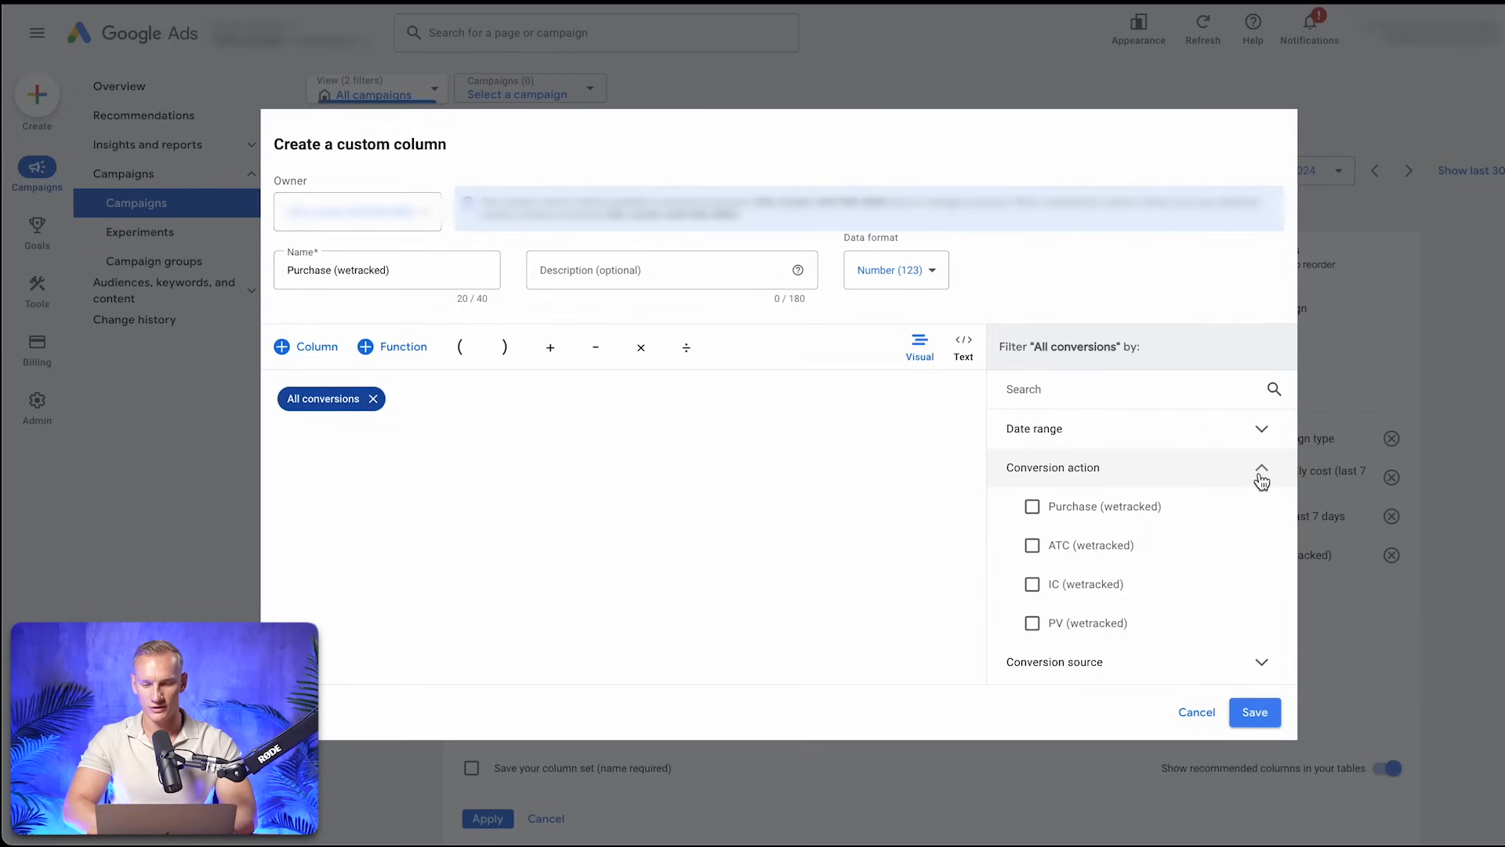
click(1146, 528)
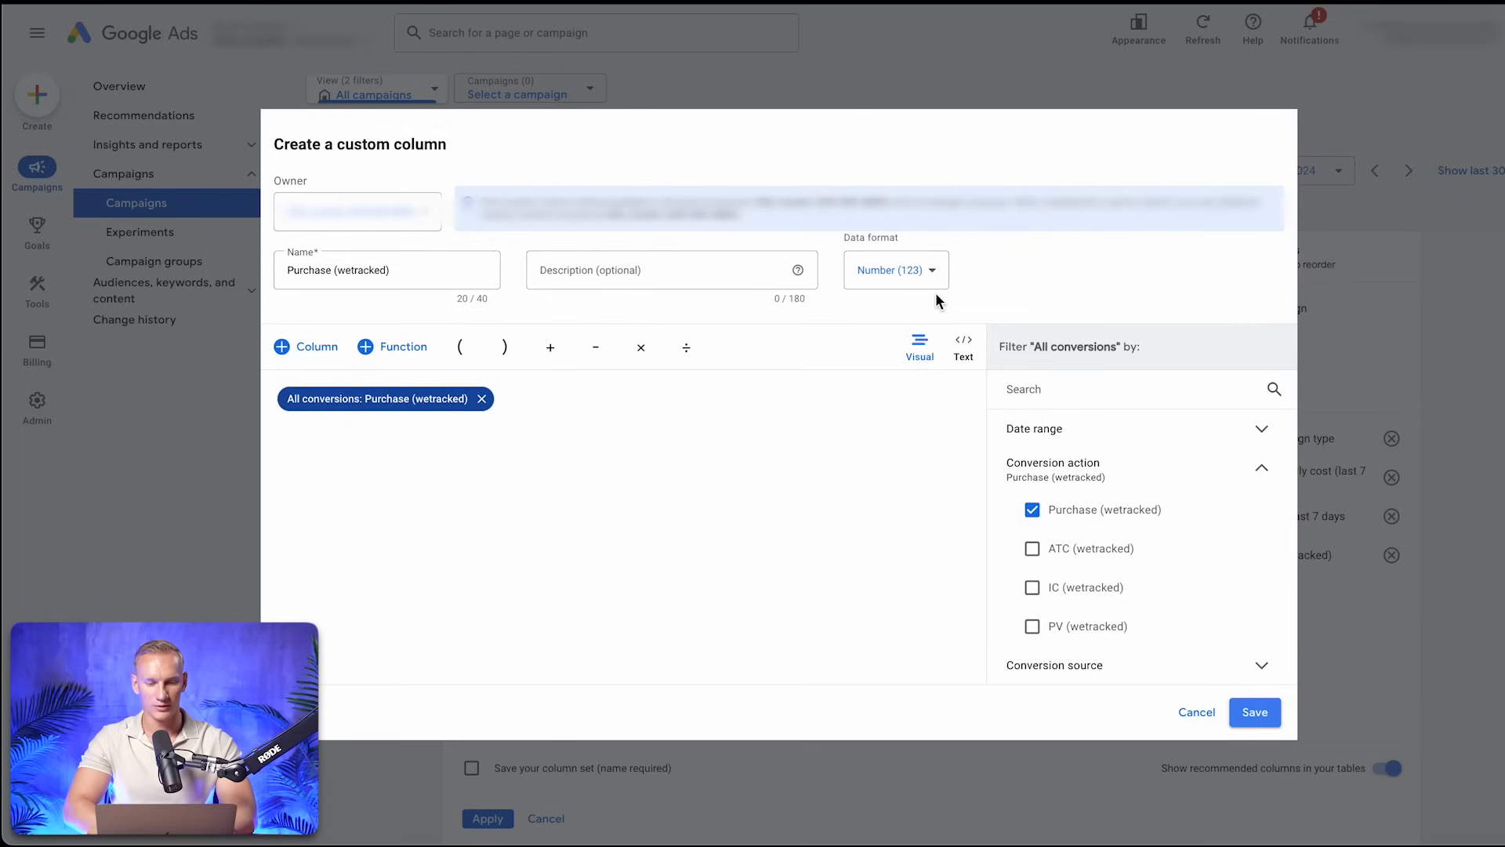
click(1255, 713)
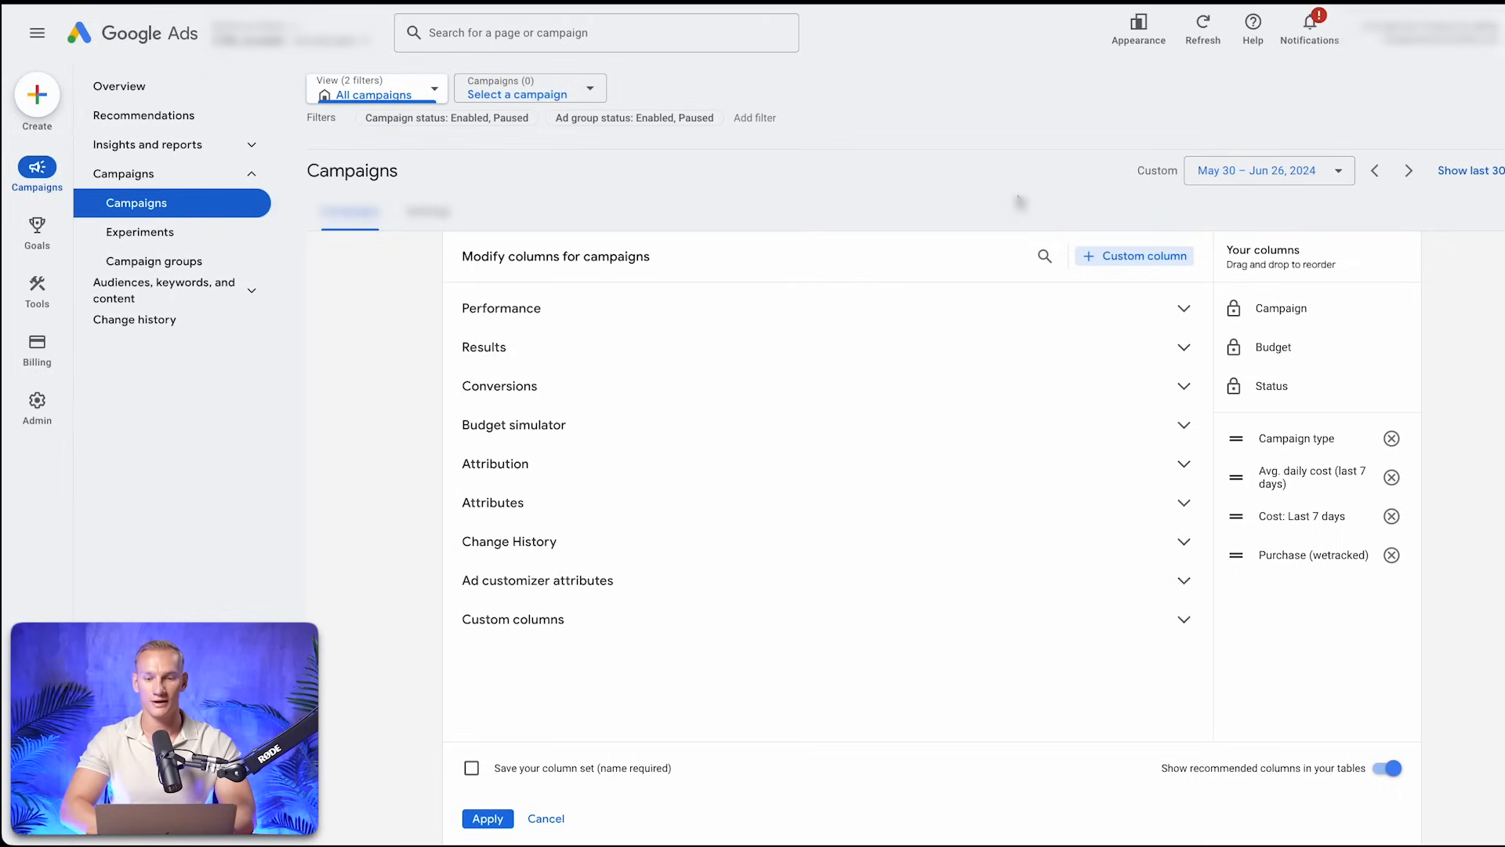
Start another custom column for campaigns and name it "Purchase value (wetracked)"
click(1147, 259)
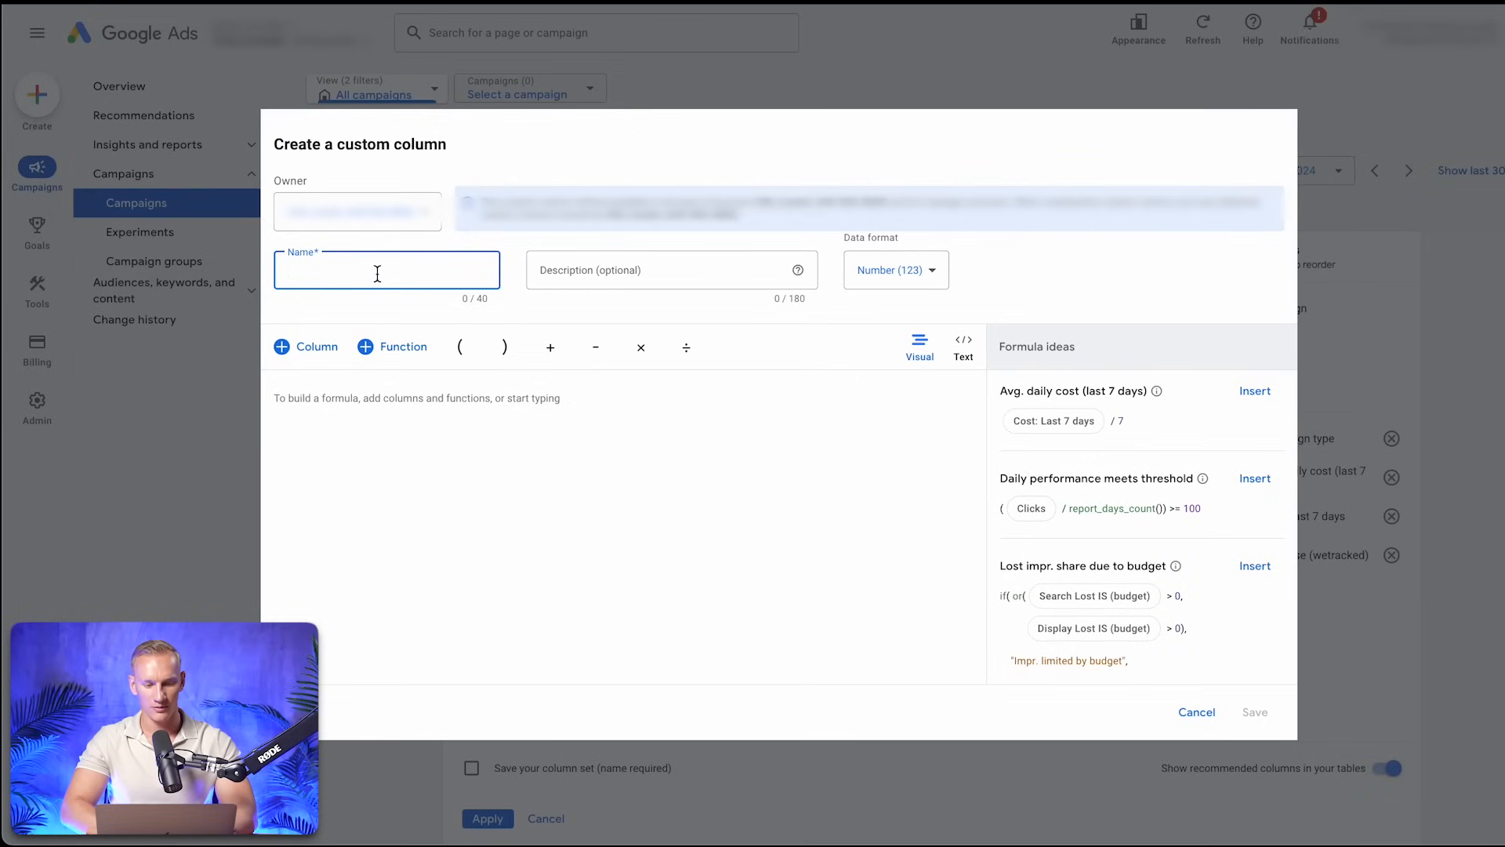
text(Purchase (wetracked))
double_click(320, 273)
text(Pur)
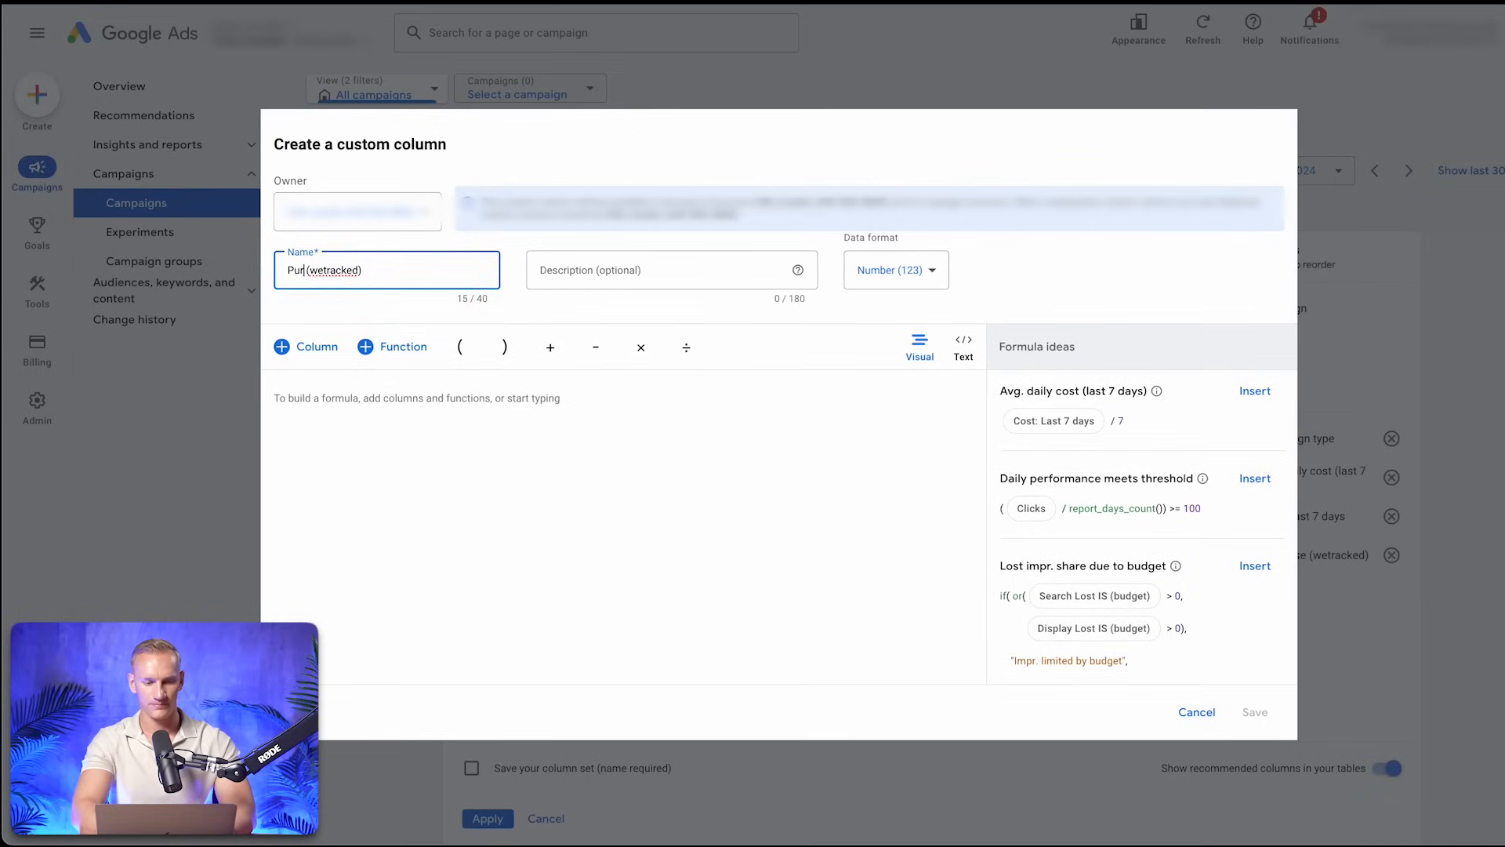
text(chase value)
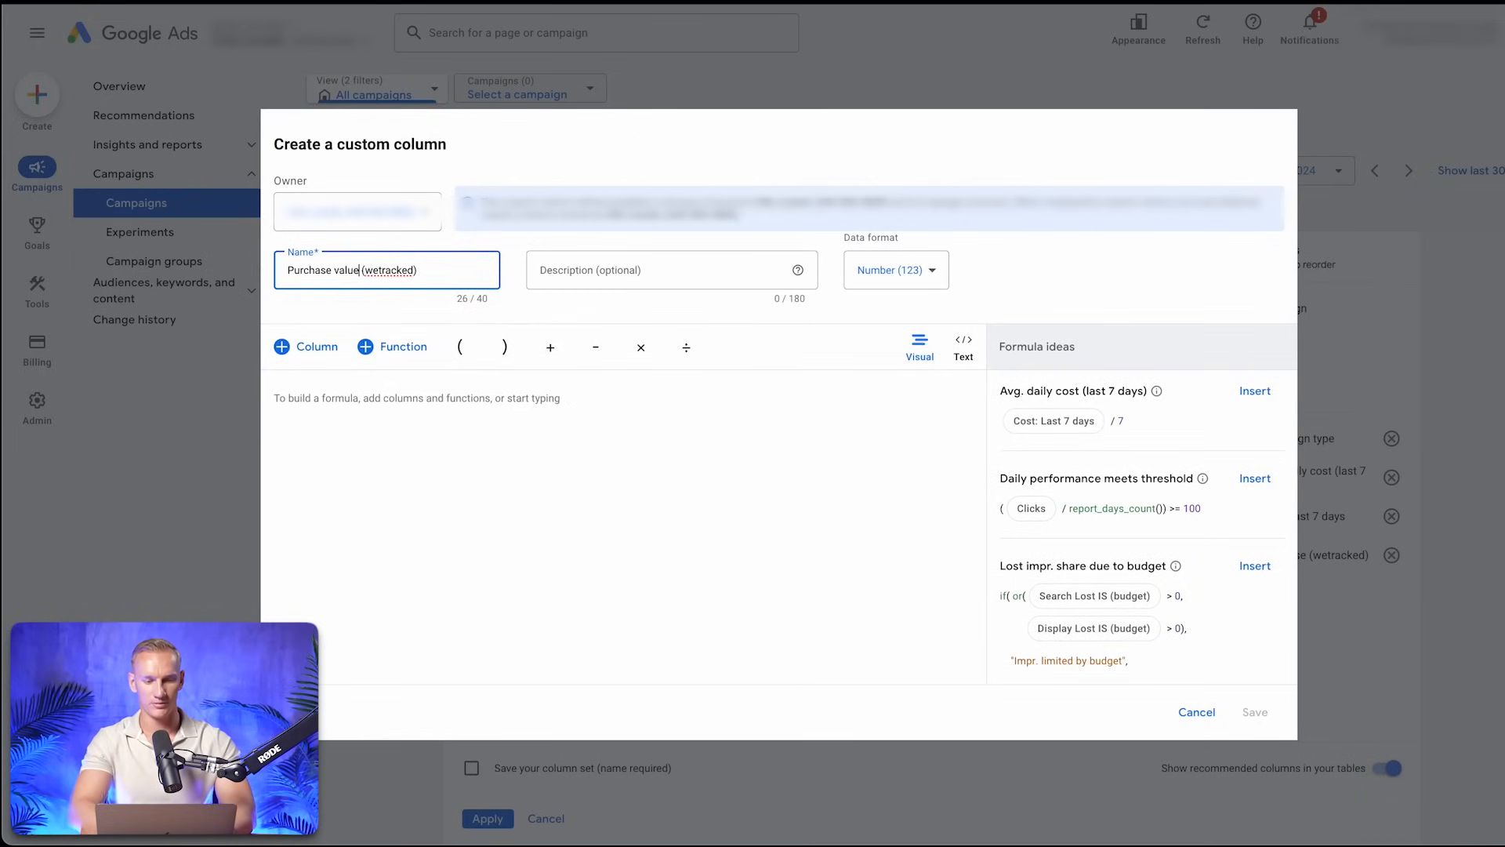
Set the Purchase value column's formula to All conversion value filtered by the Purchase (wetracked) conversion action
click(308, 355)
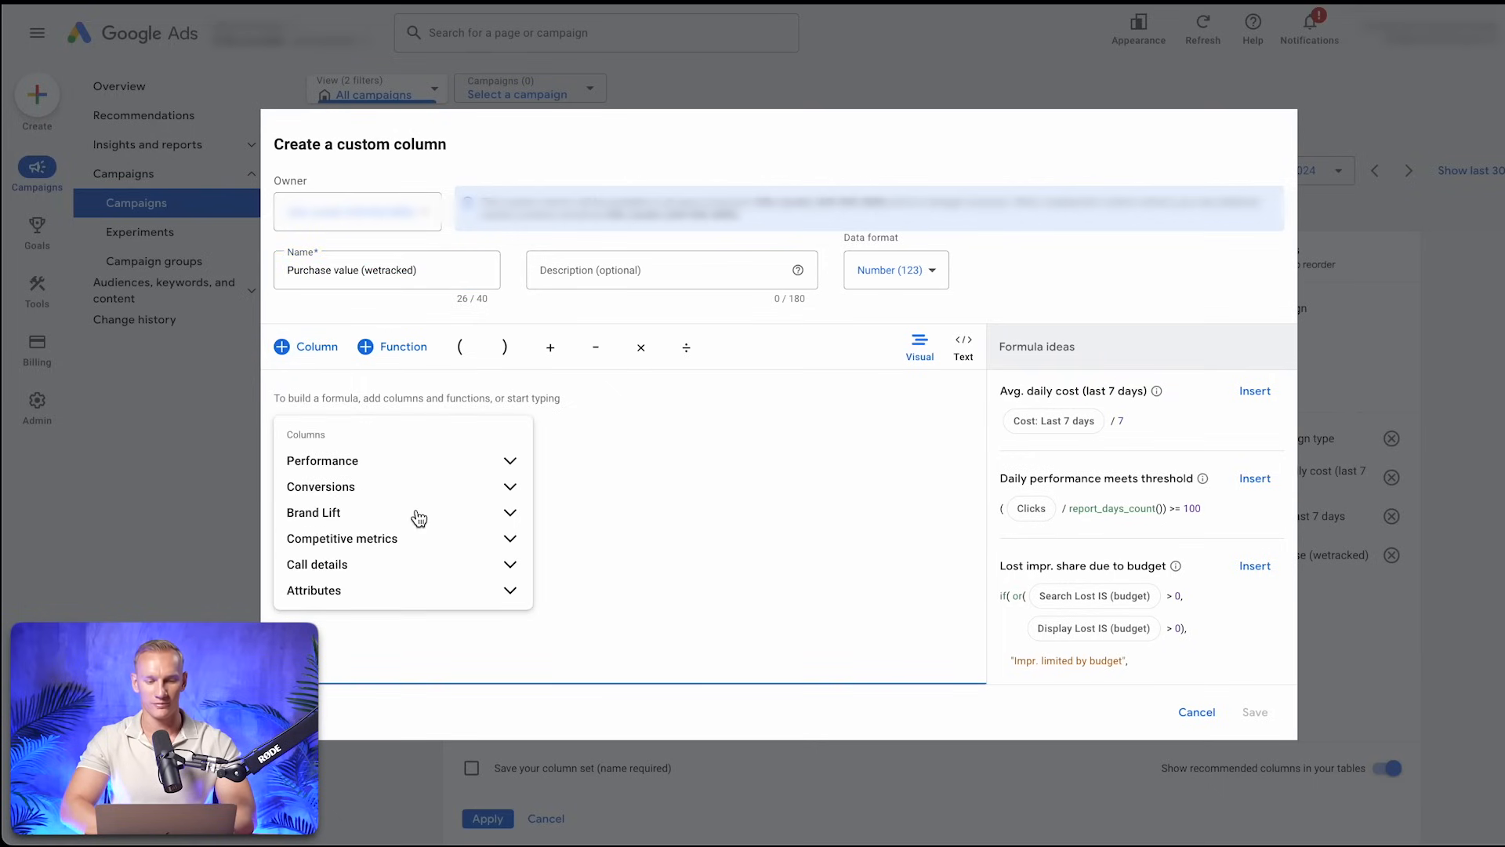
click(510, 489)
scroll(449, 539, down, 6)
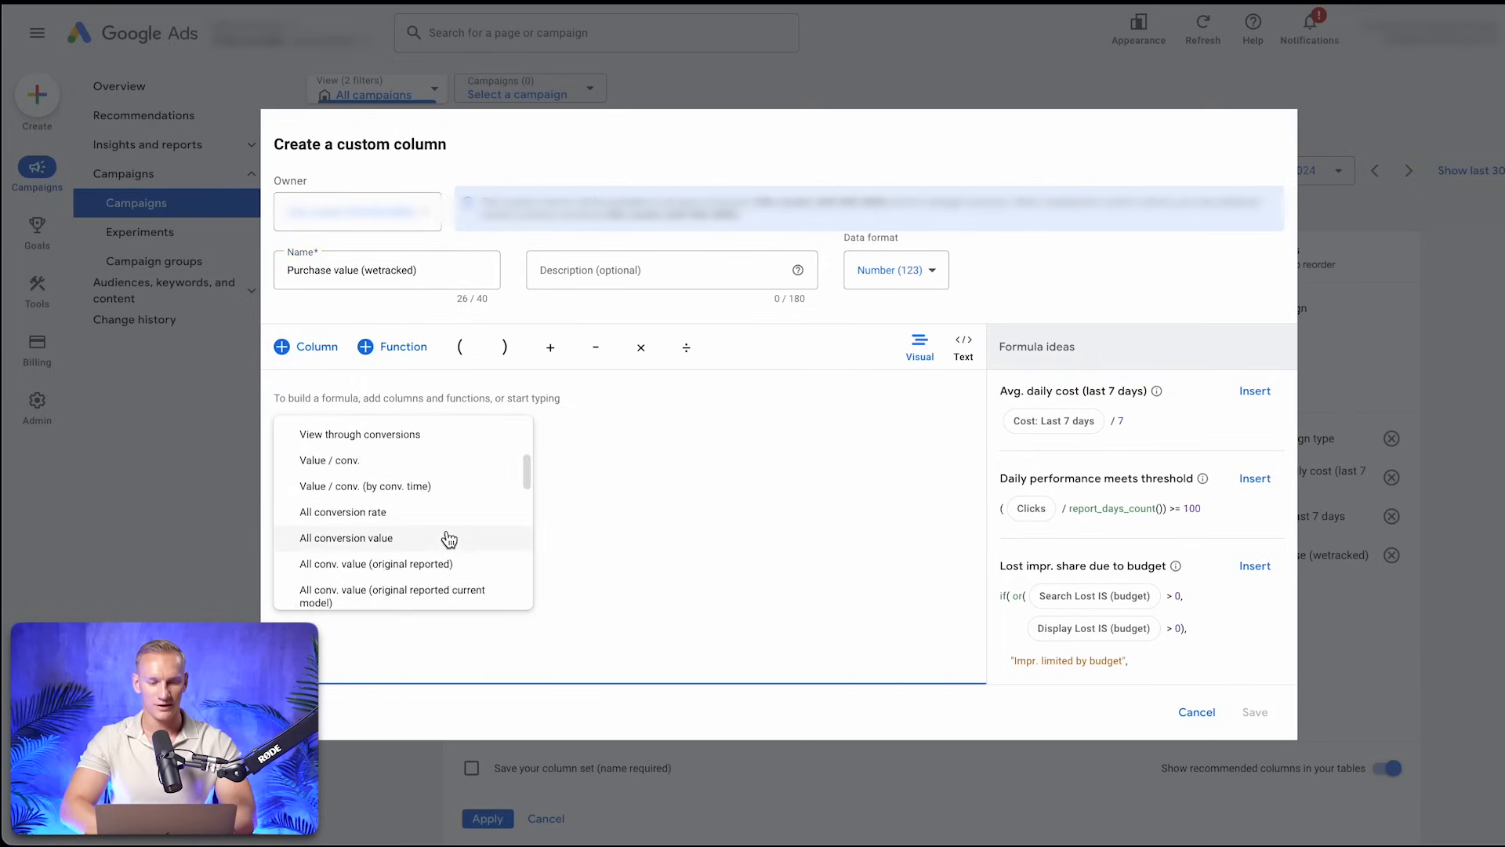
scroll(449, 539, down, 6)
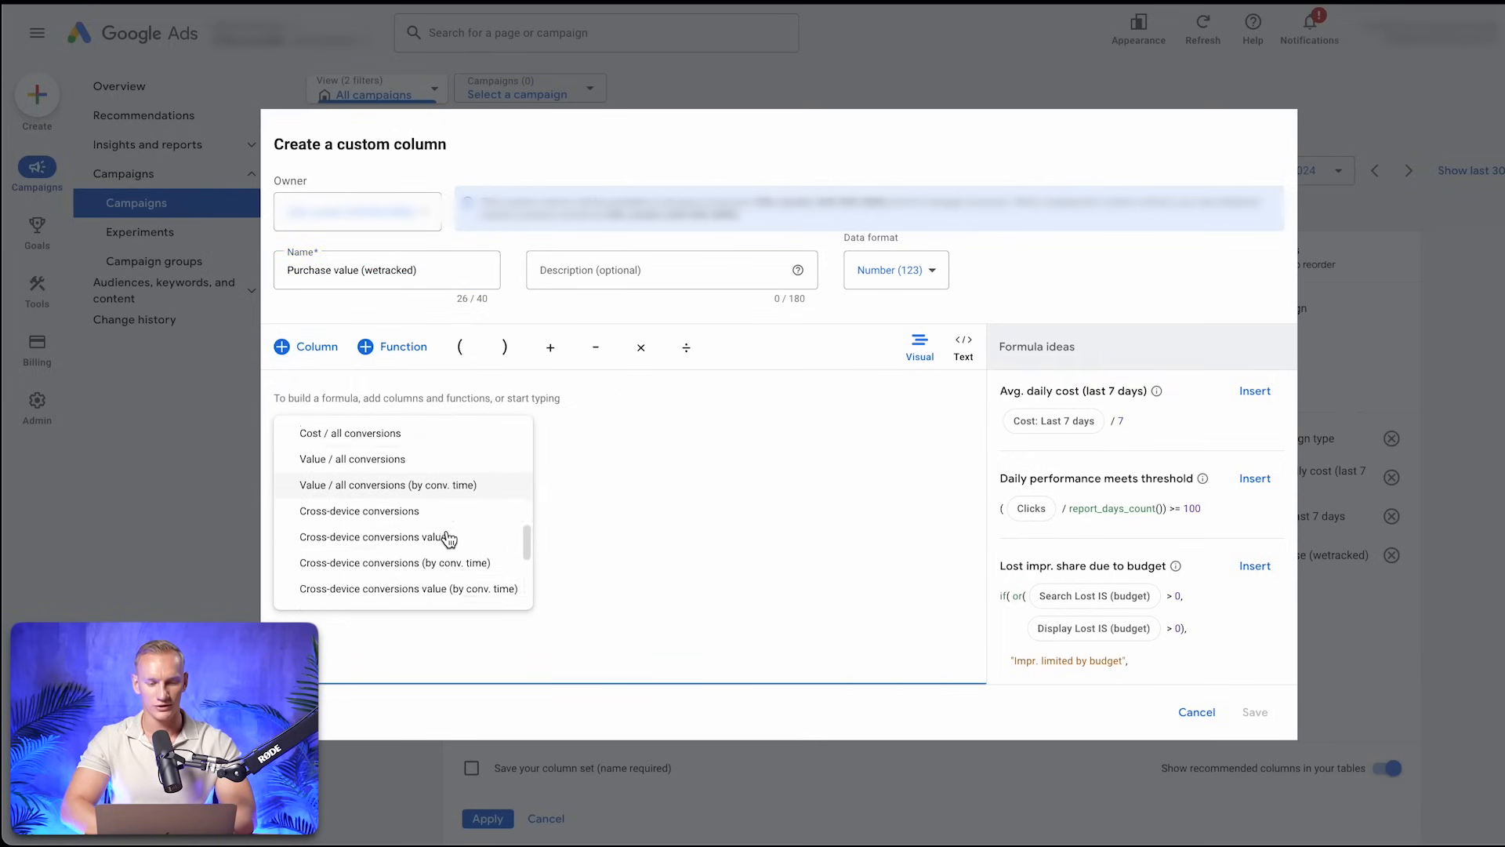
scroll(449, 540, up, 2)
scroll(450, 540, up, 5)
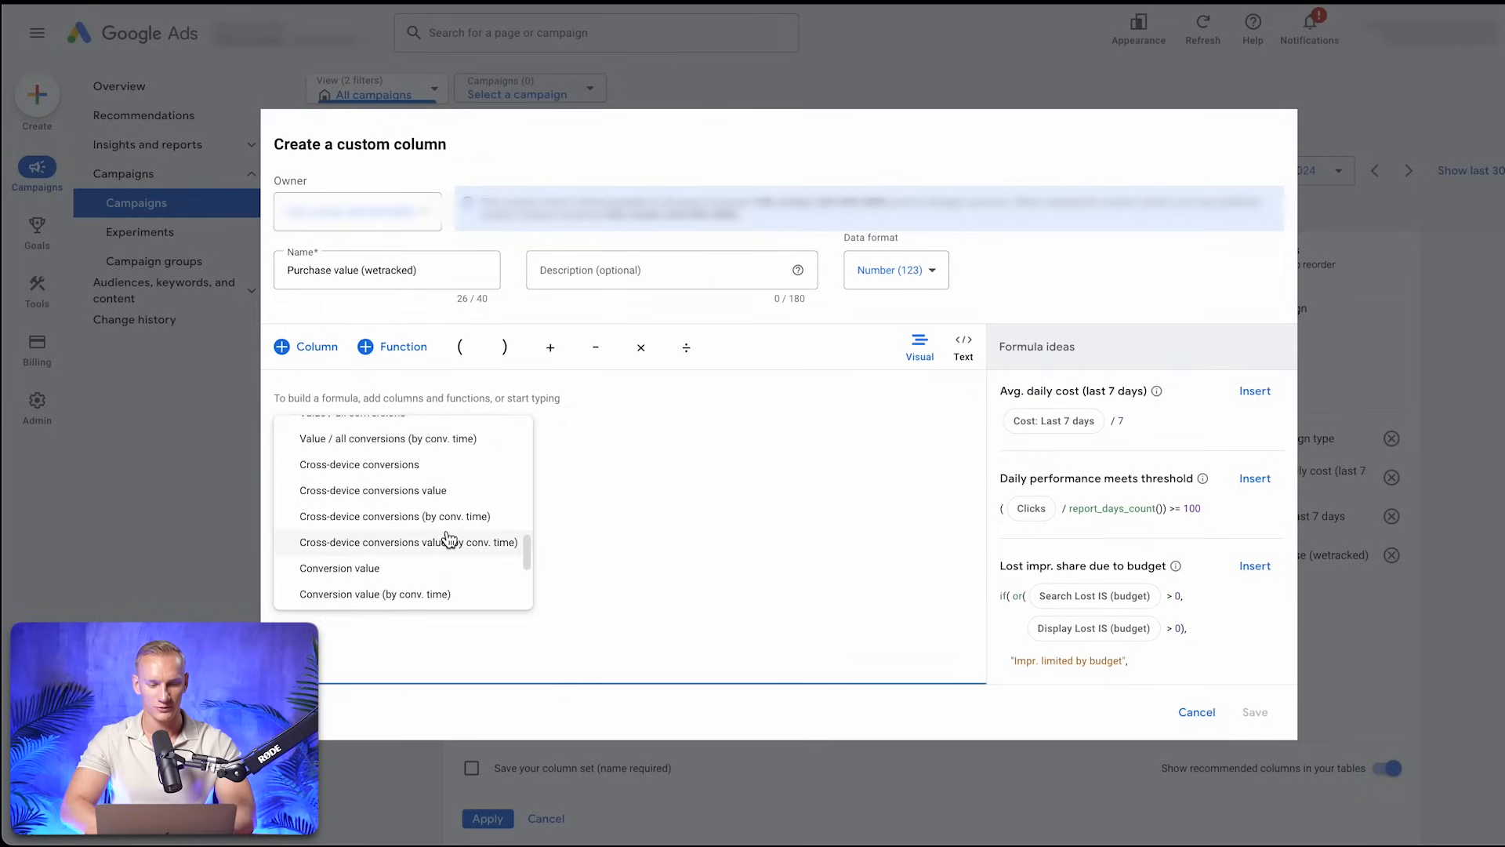
scroll(449, 540, up, 1)
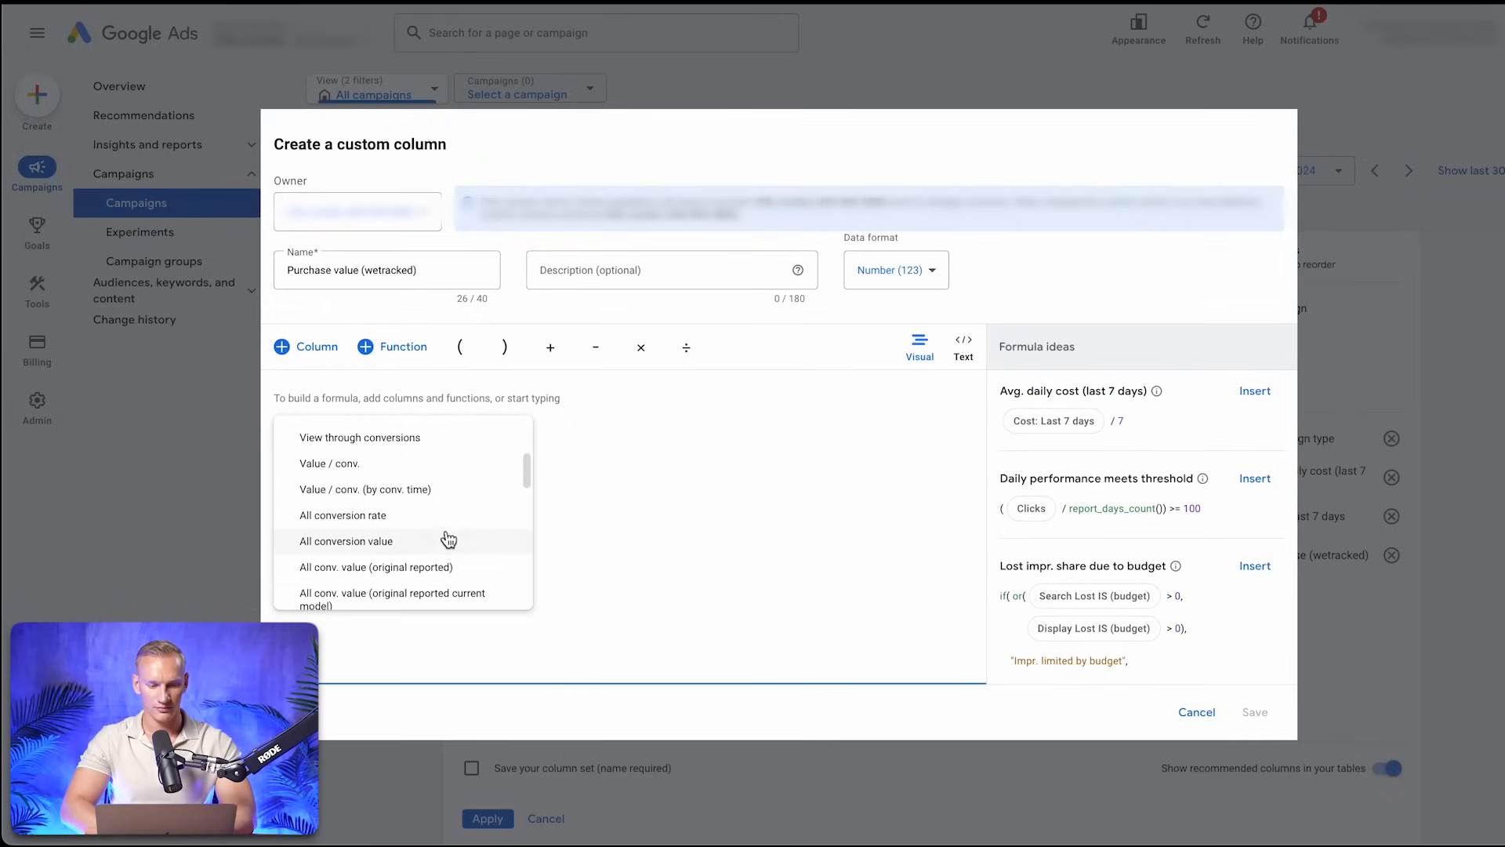
click(397, 537)
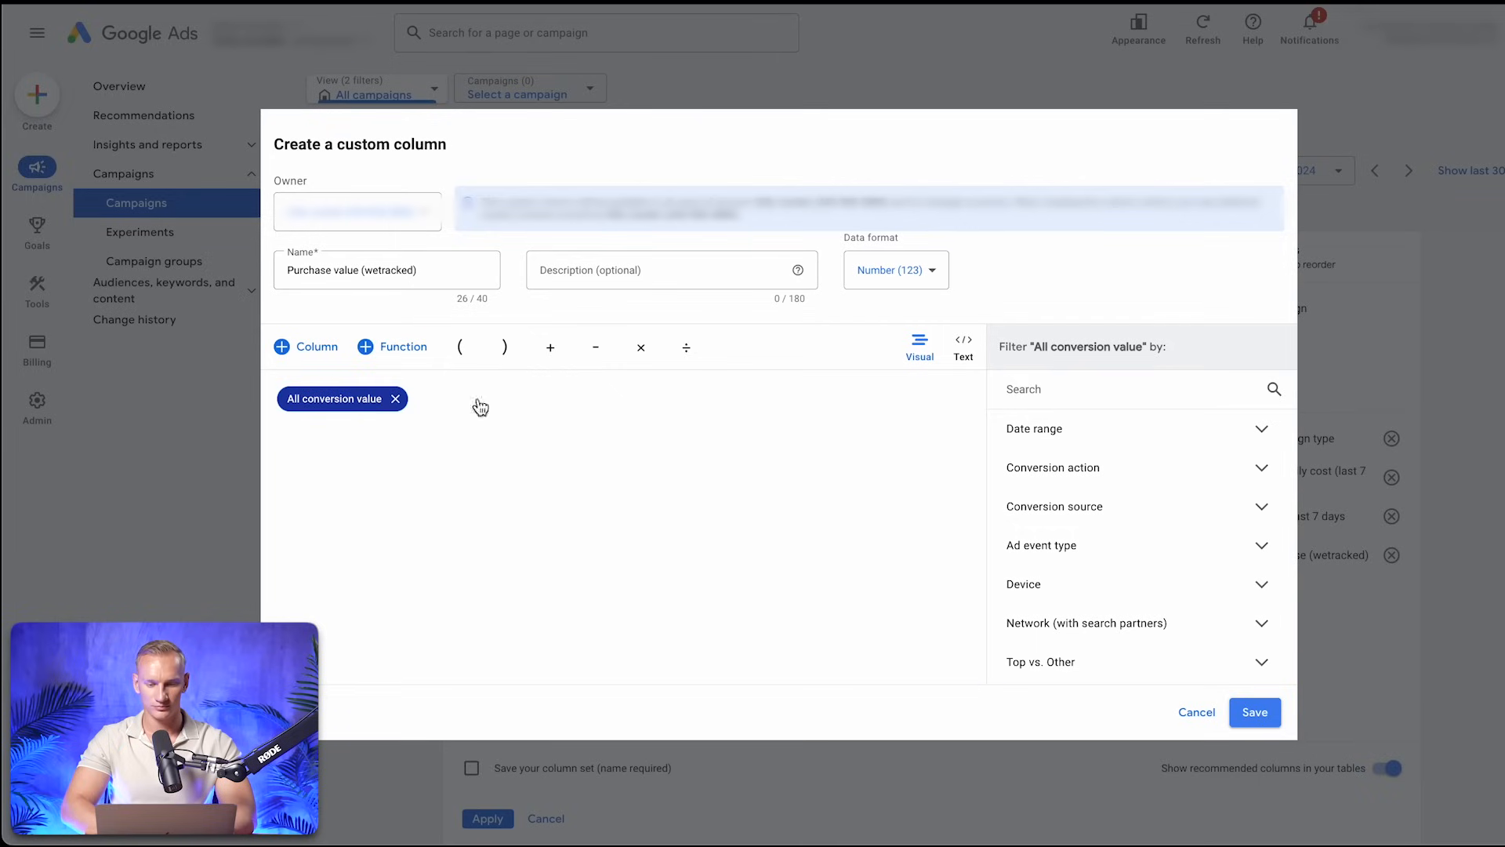
click(1264, 471)
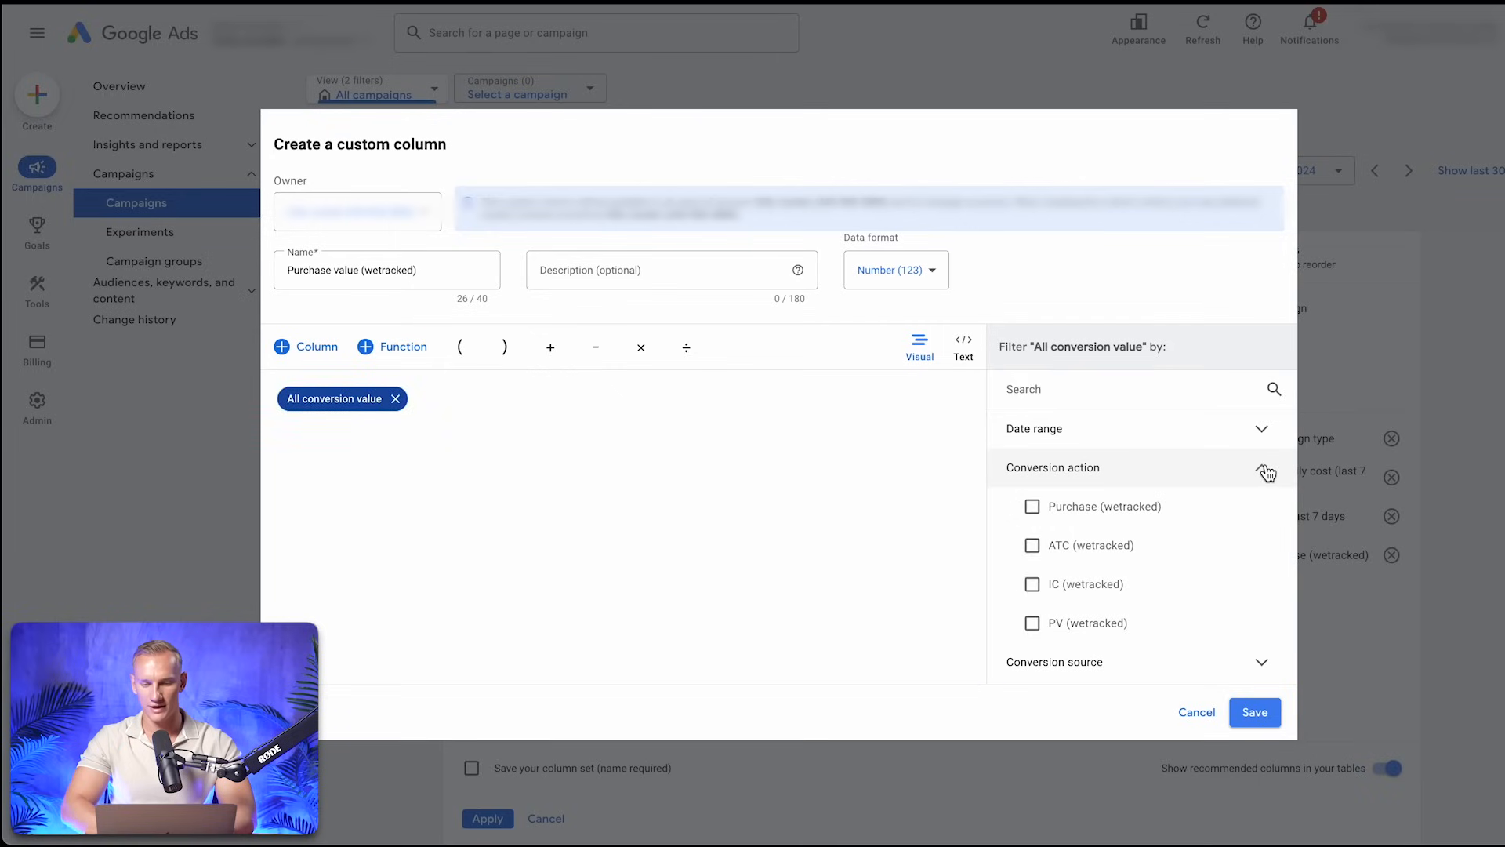
click(1127, 514)
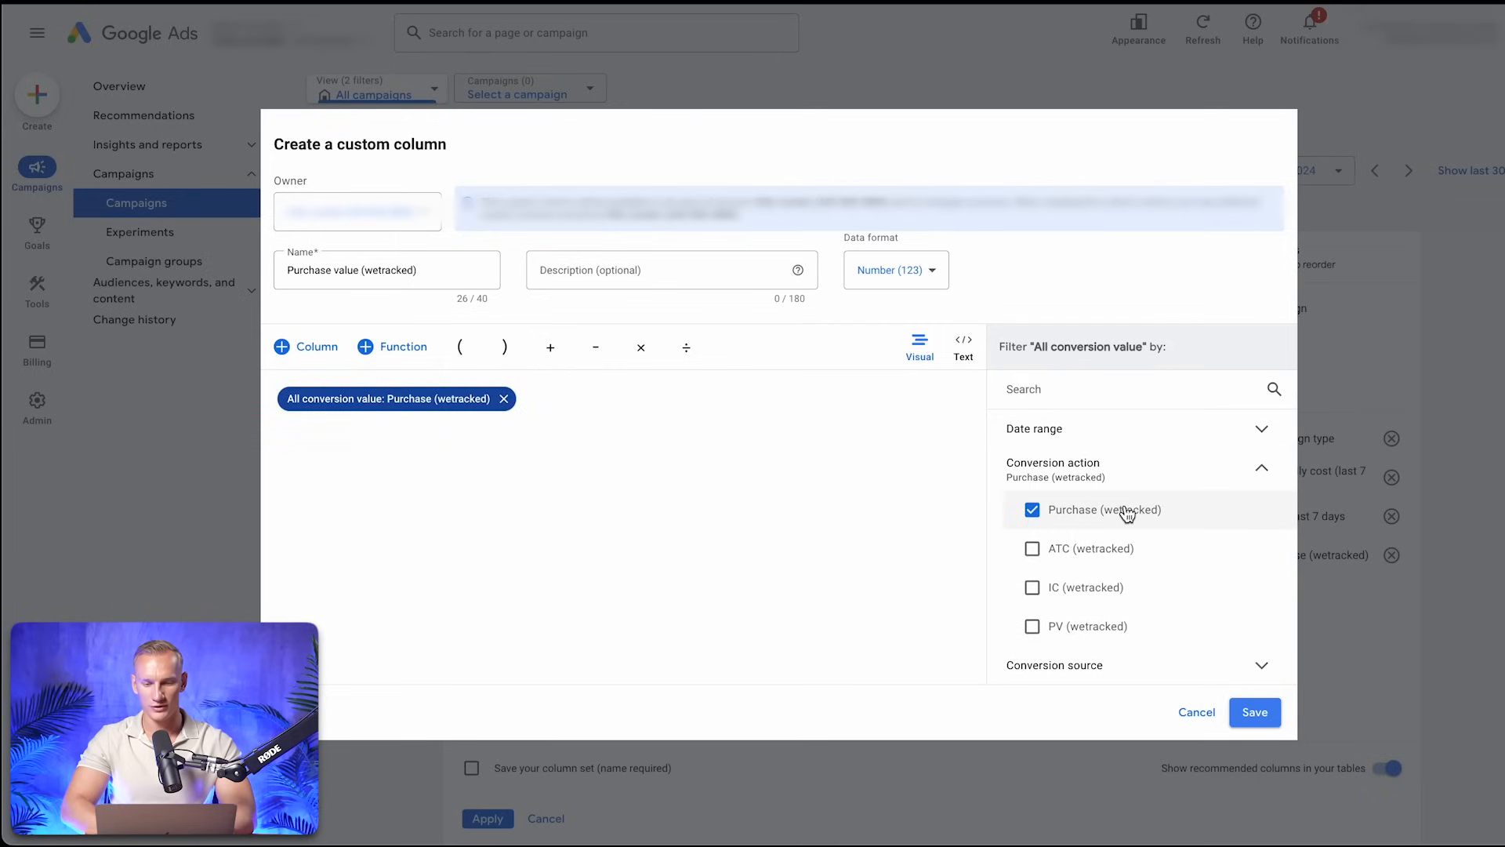
Set the Purchase value column's data format to Money (€) and save the column
click(921, 276)
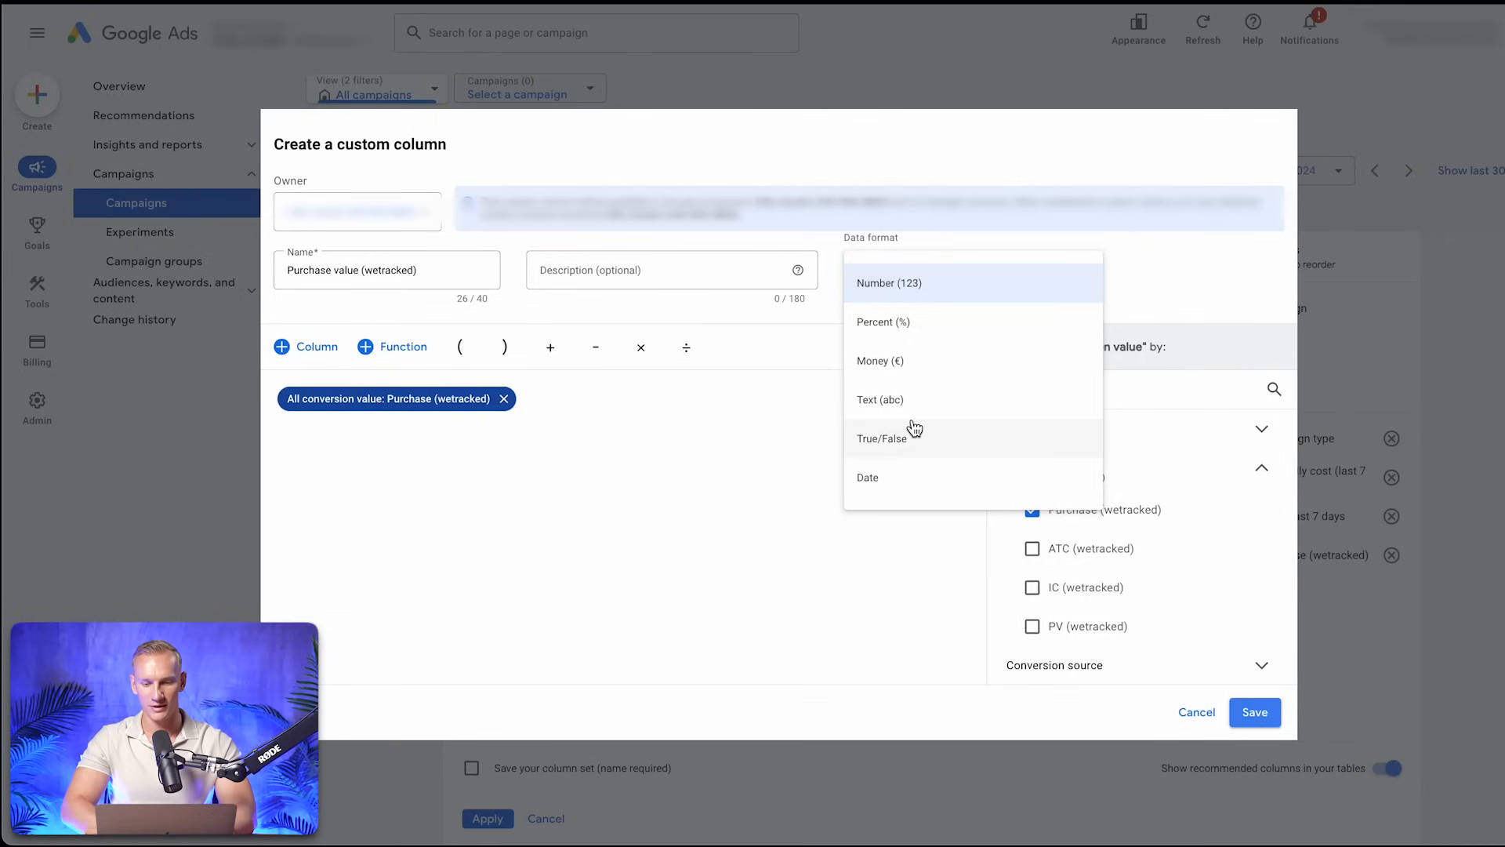
click(937, 367)
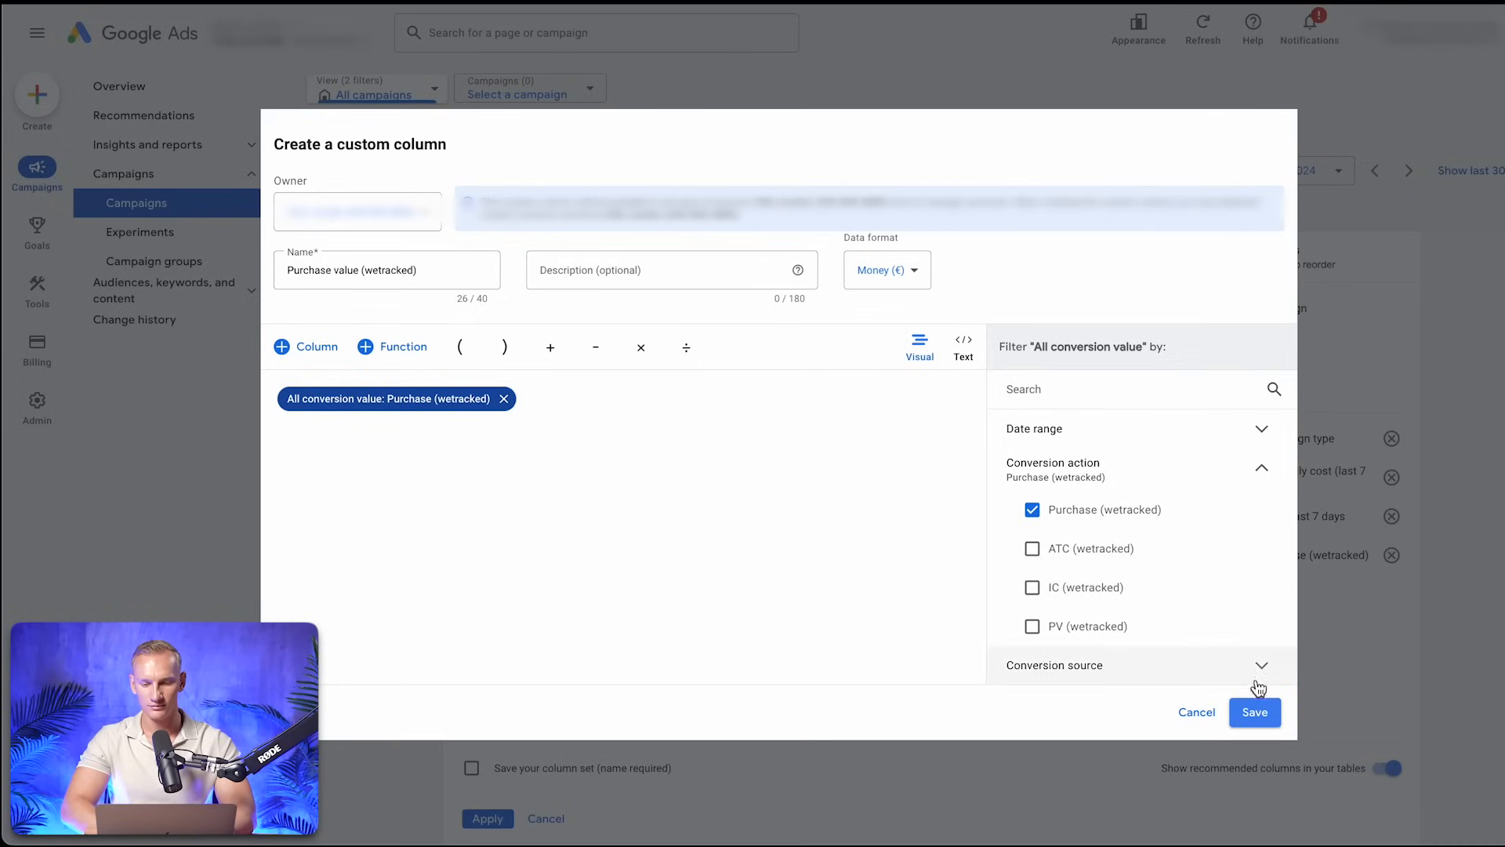
click(1256, 712)
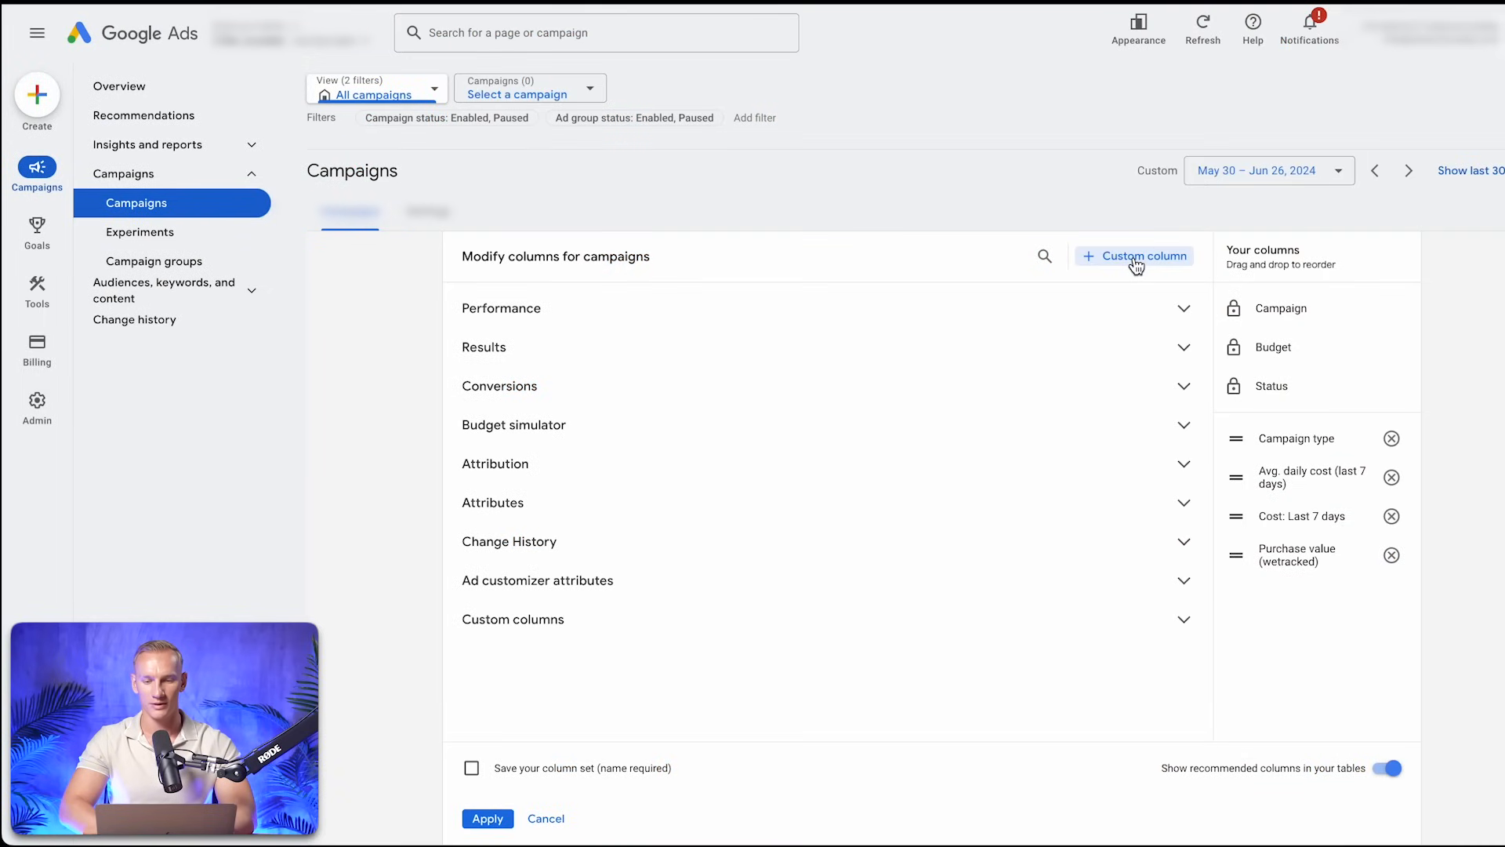
Start another custom column for campaigns and name it "CPA (wetracked)"
click(1136, 255)
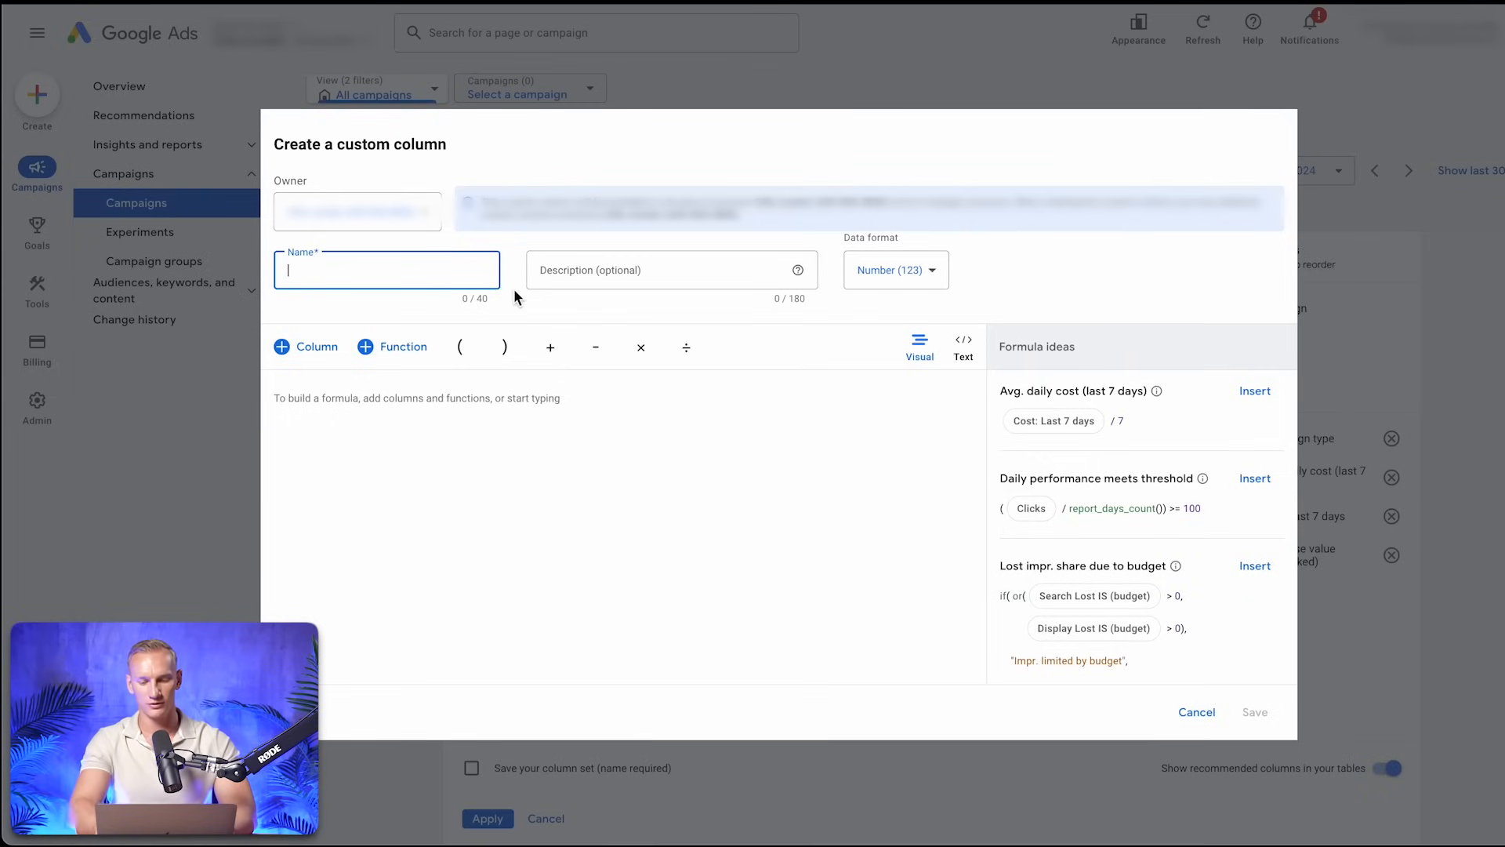
text(CPA (wetracked))
Build the CPA column's formula as Cost divided by the custom column Purchase (wetracked)
click(402, 413)
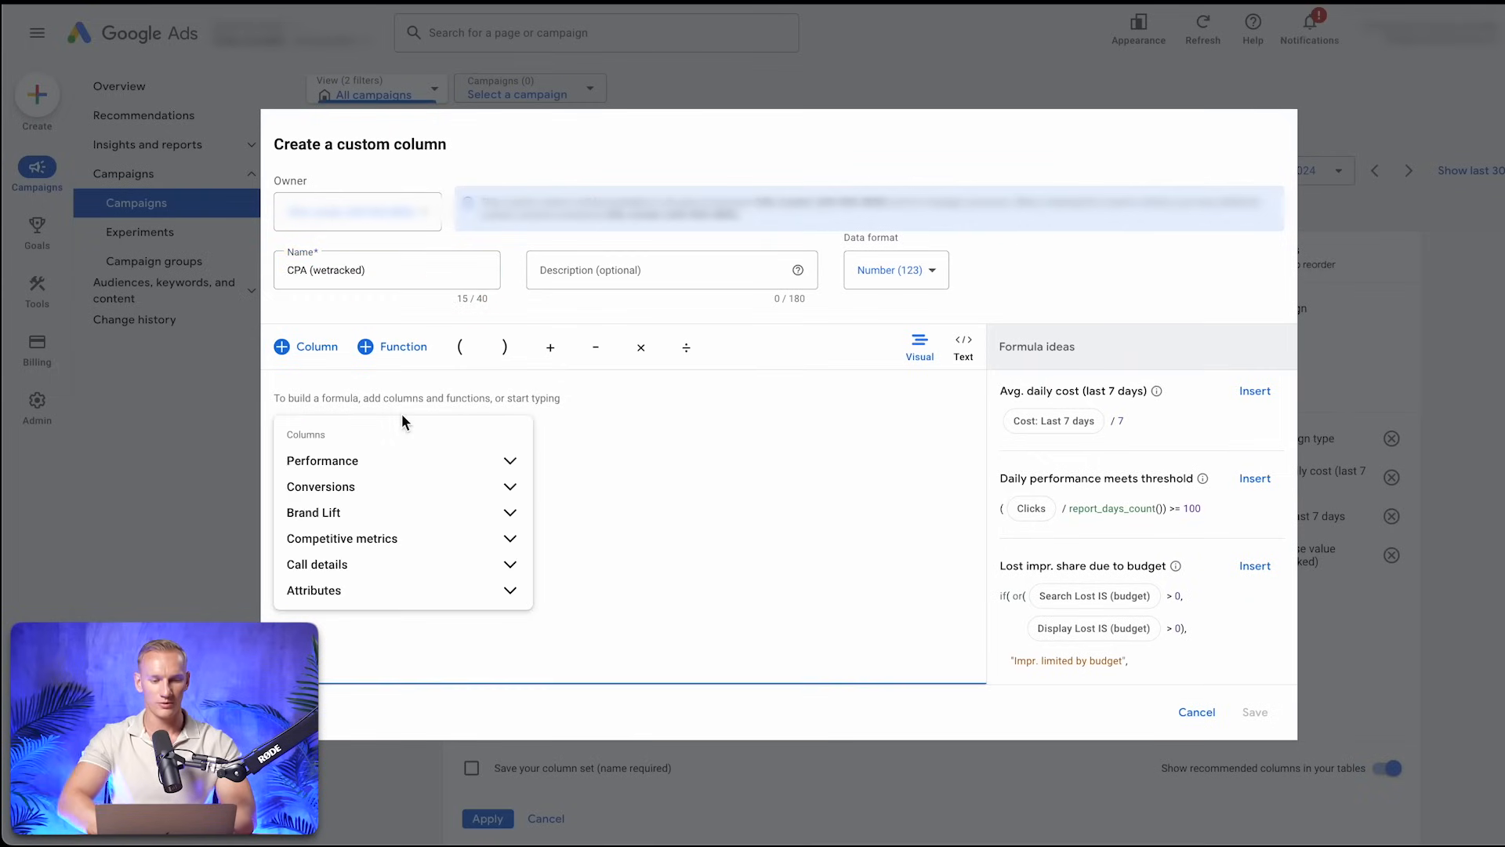
click(510, 464)
click(312, 561)
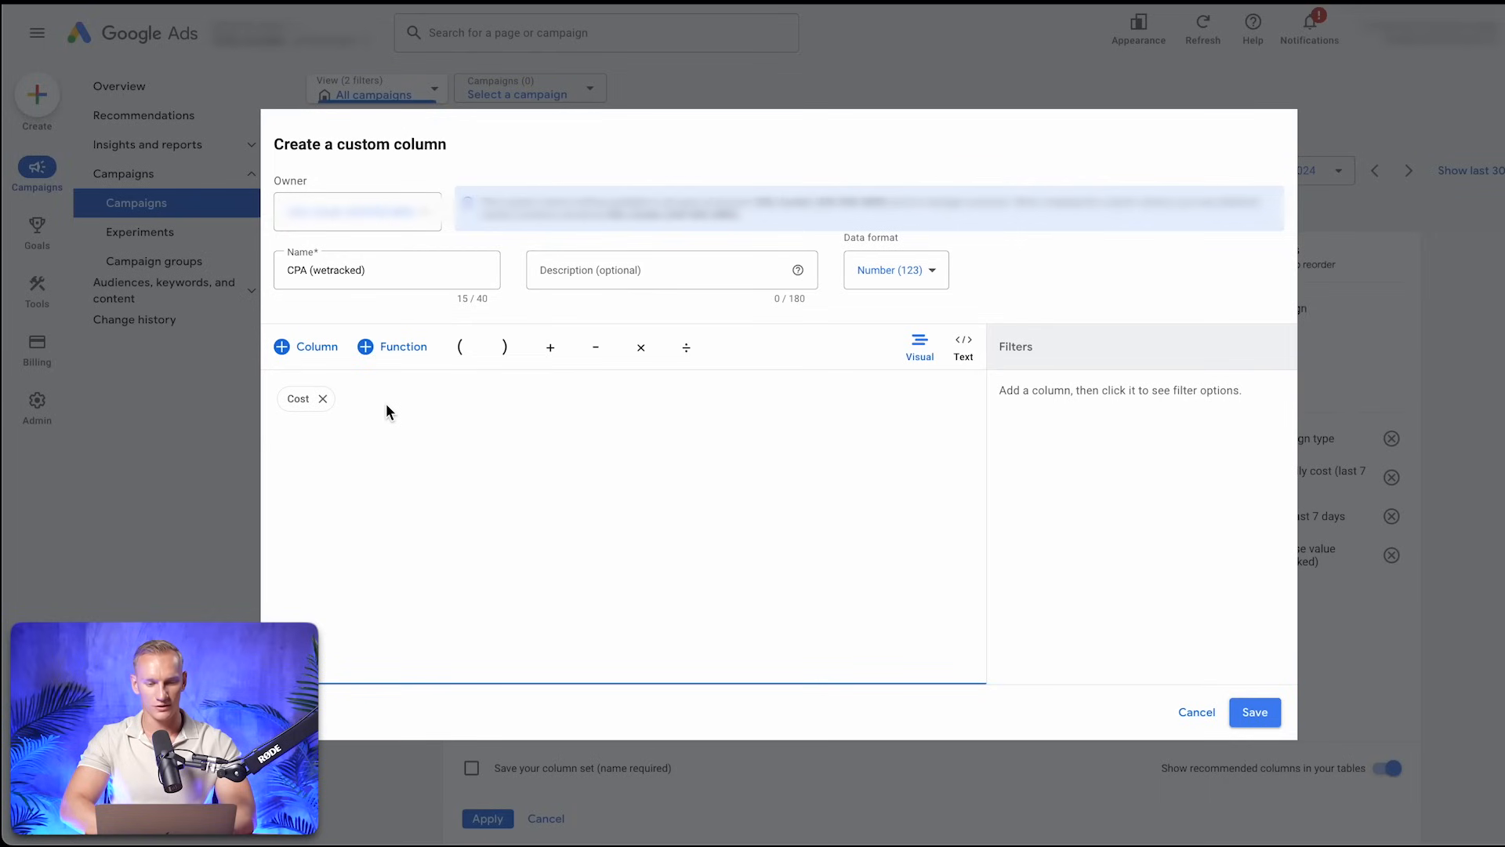
click(684, 349)
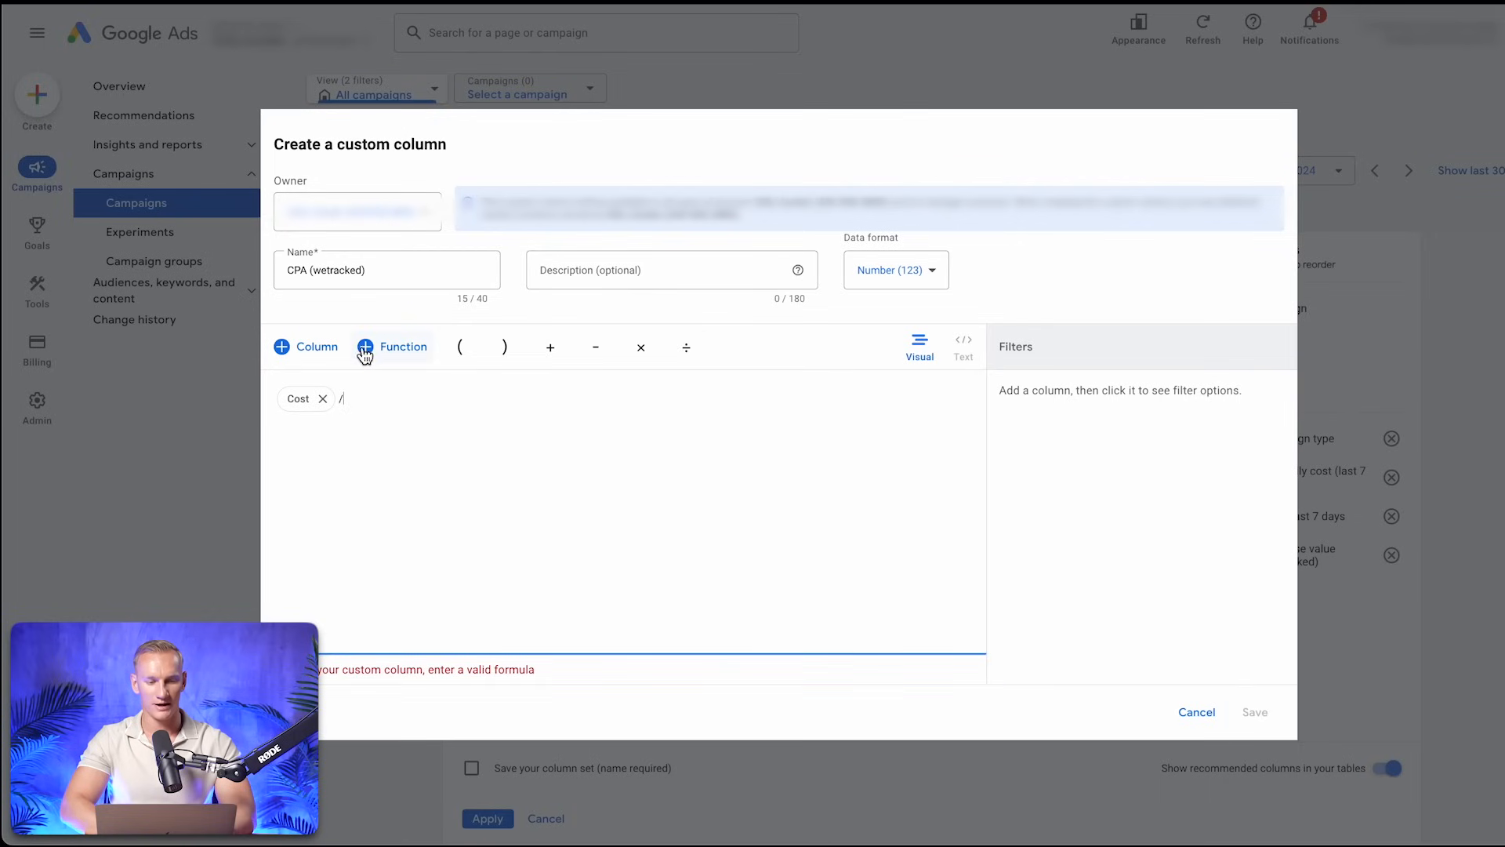
click(310, 347)
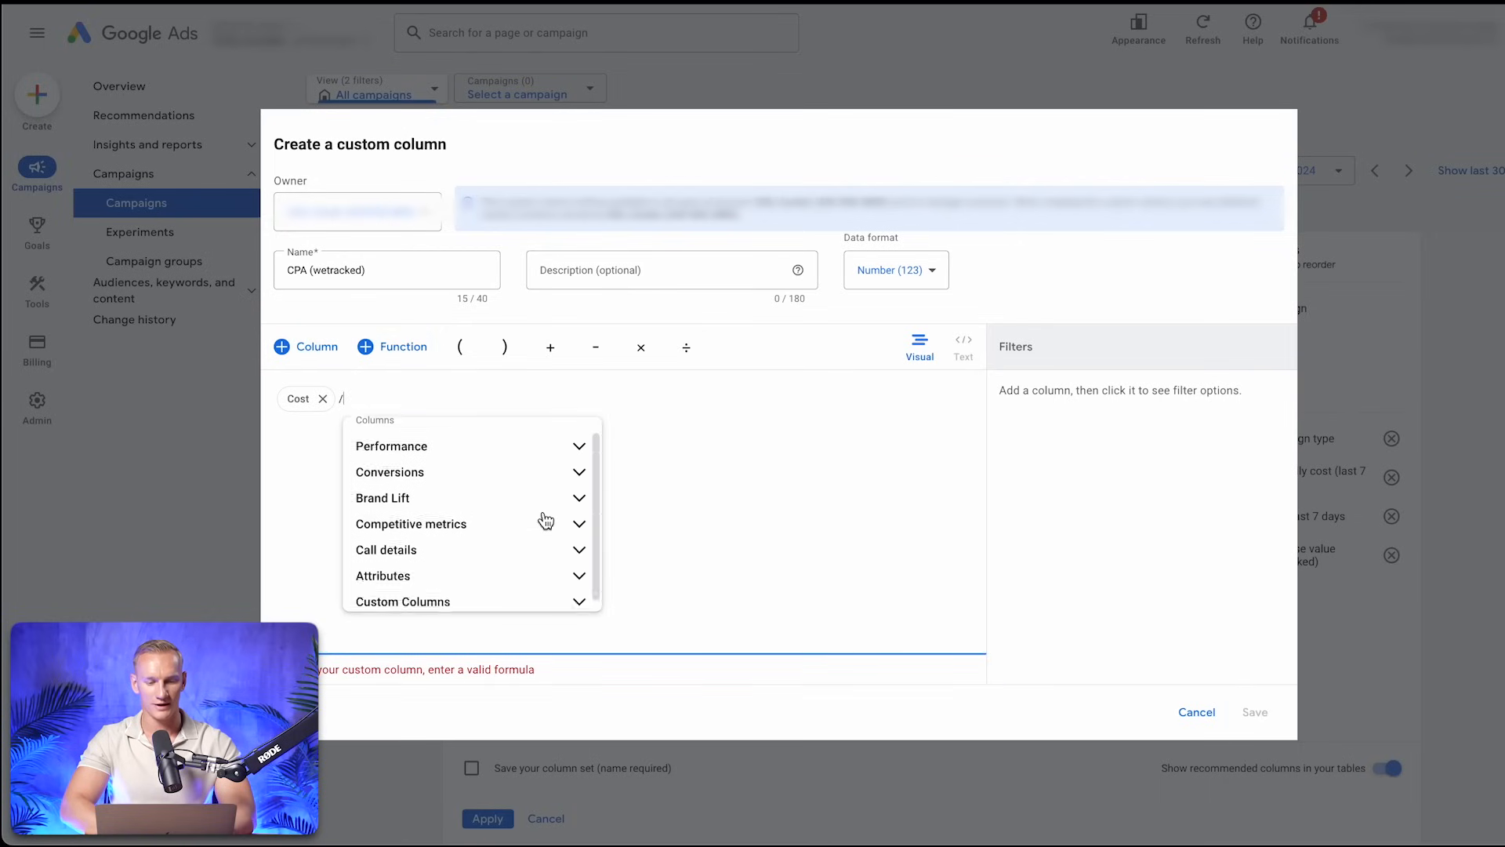
click(462, 601)
click(465, 570)
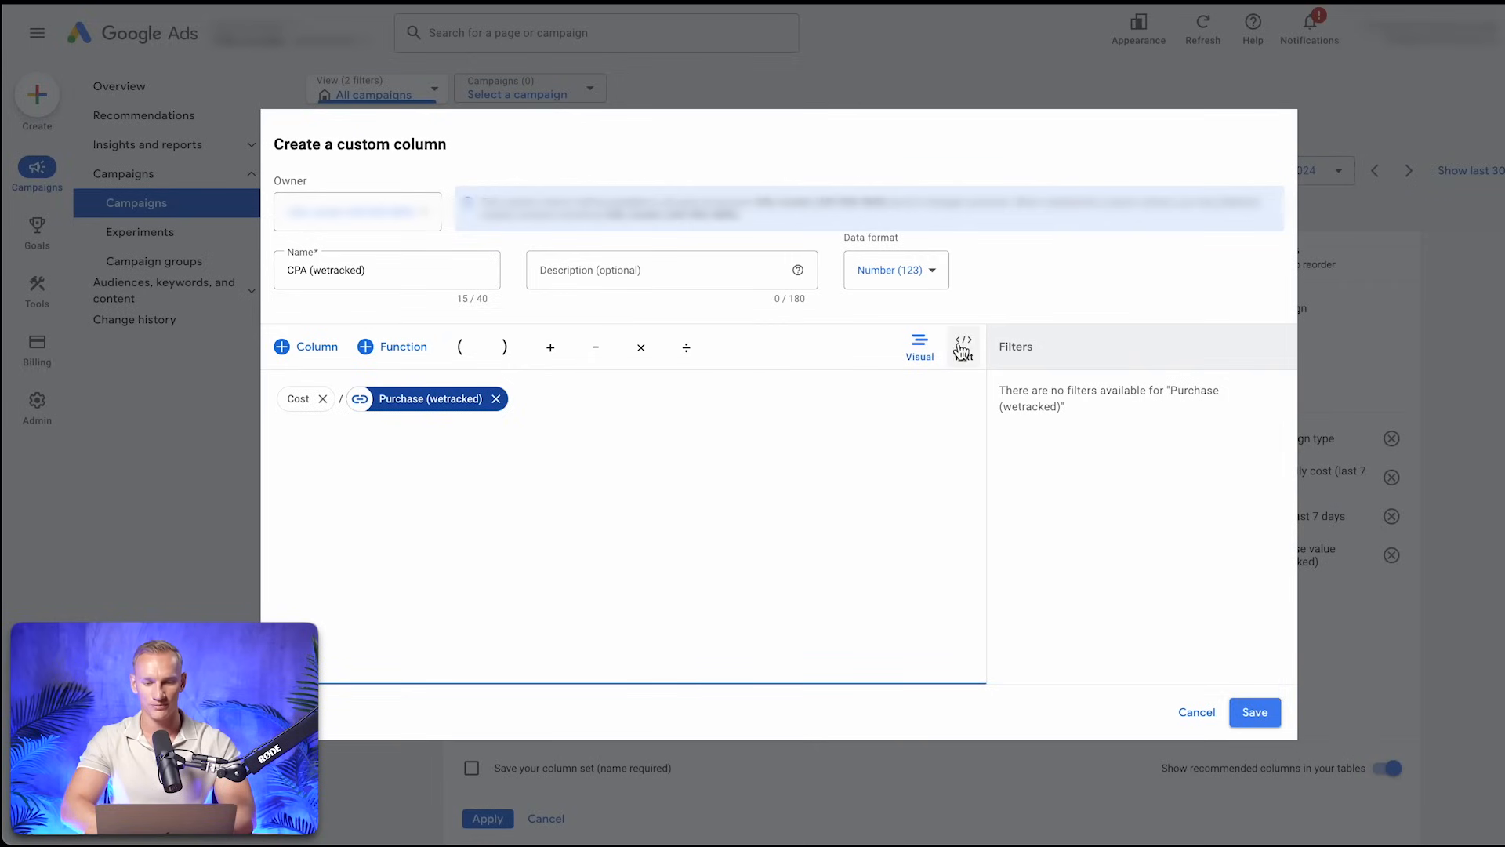
Set the CPA column's data format to Money (€) and save the column
click(928, 273)
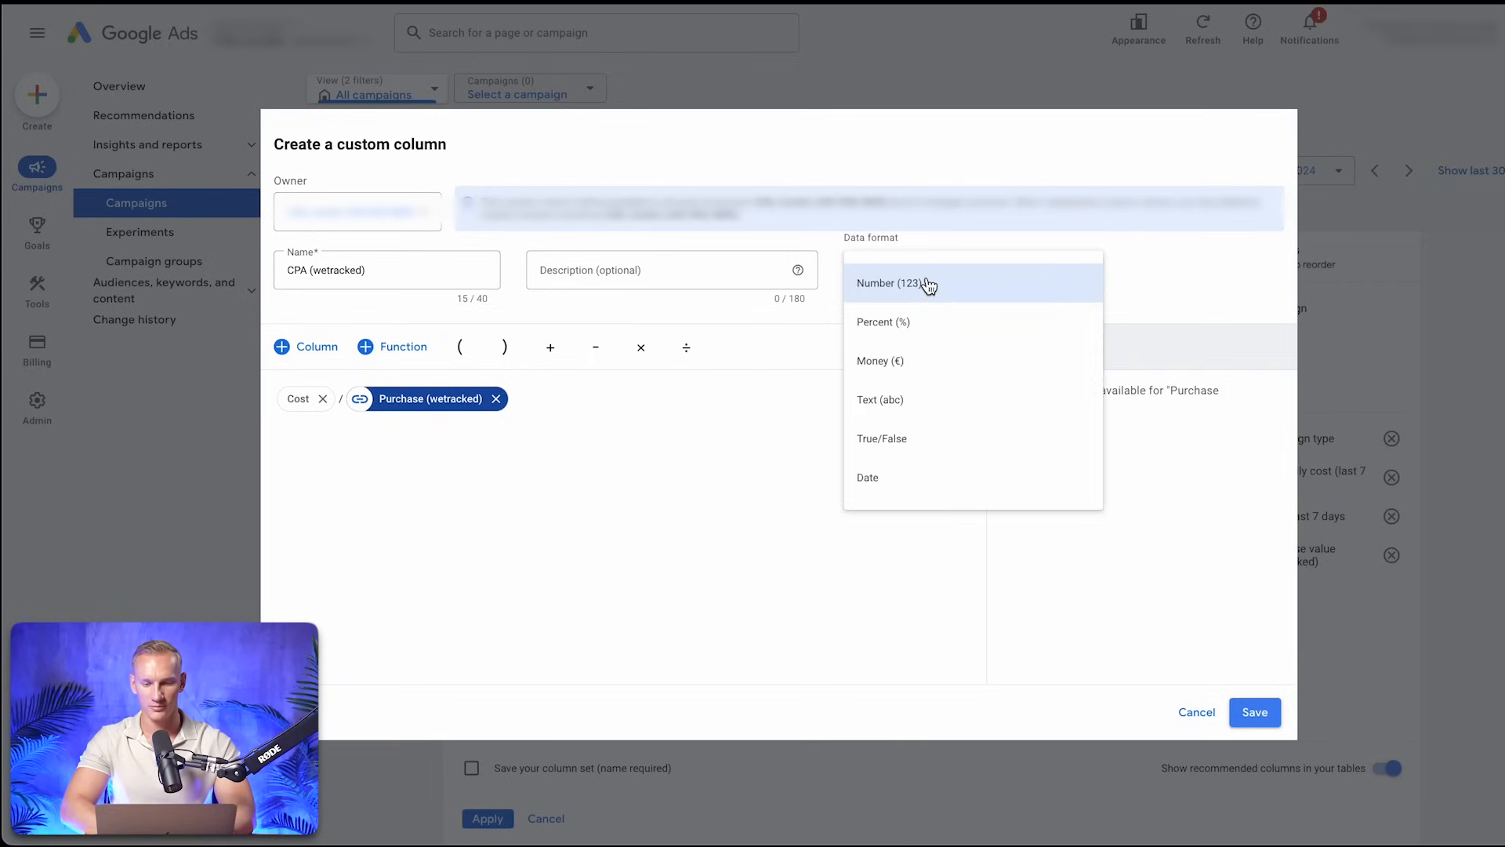
click(904, 360)
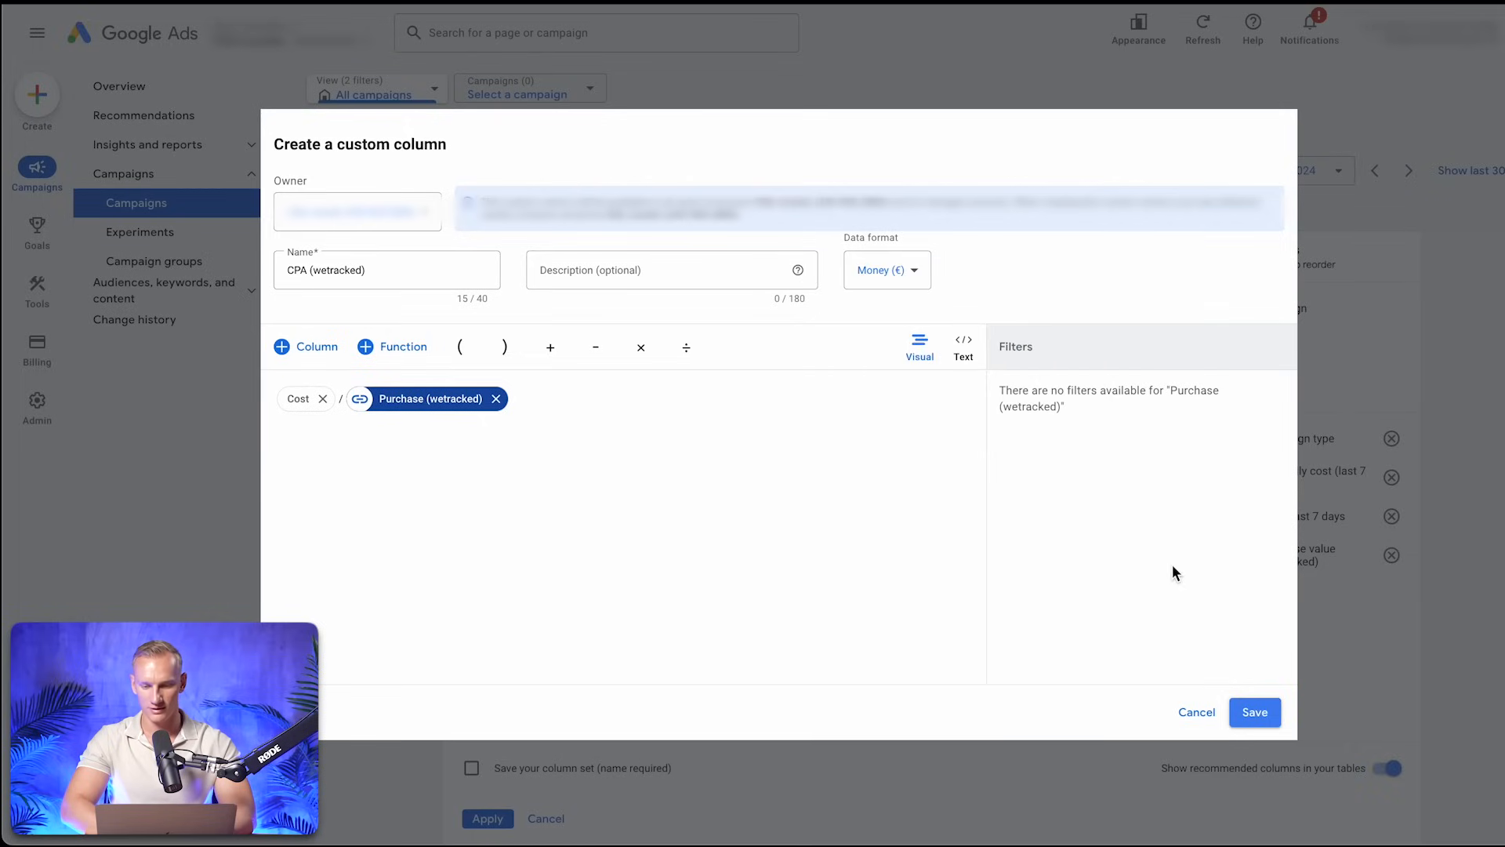
click(1256, 713)
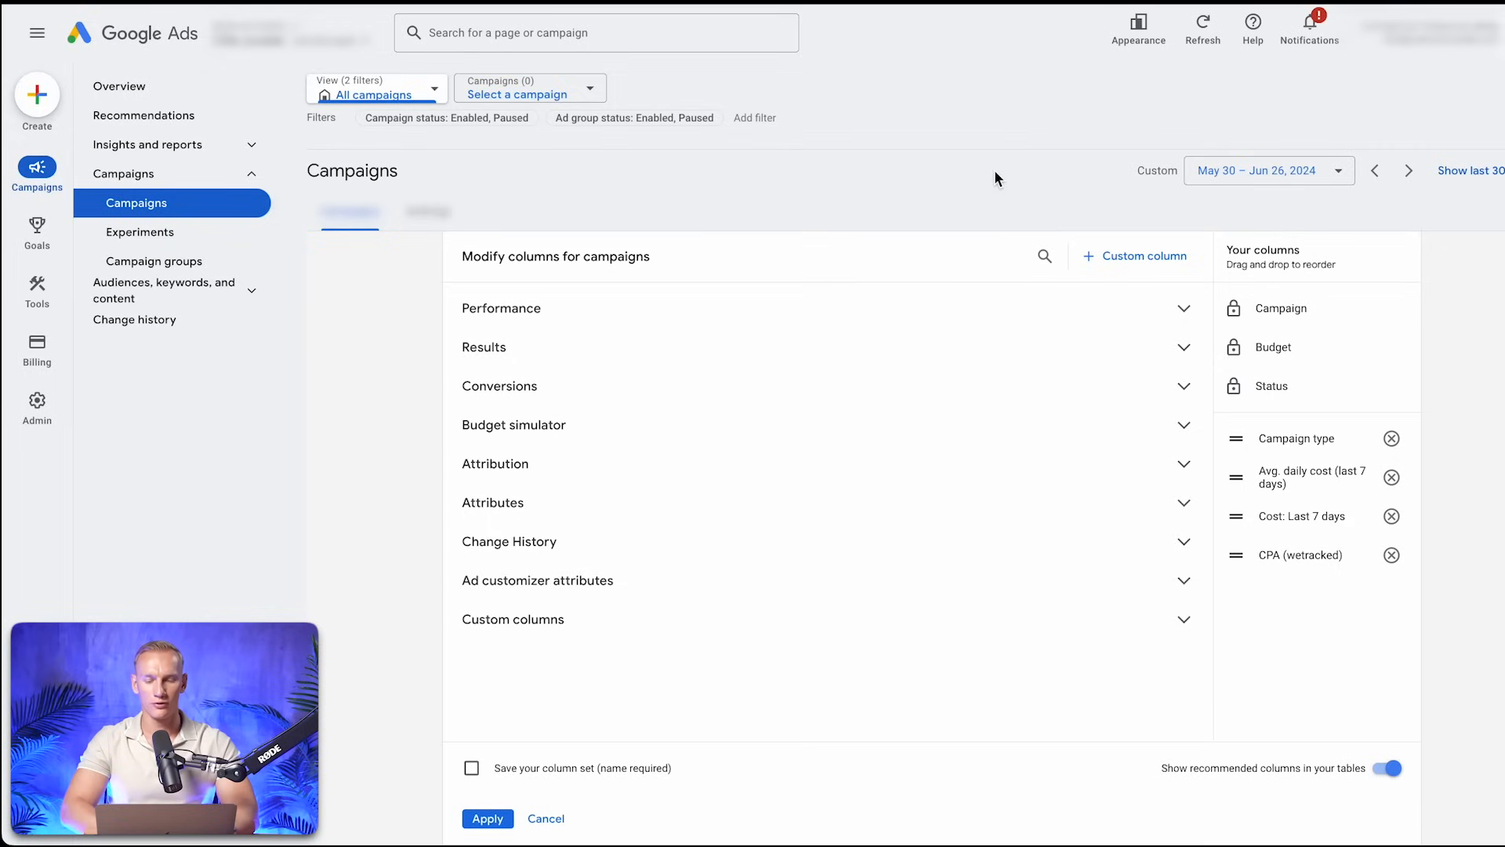
Start another custom column named "ROAS (wetracked)" and begin its formula with the custom column Purchase value (wetracked)
click(1171, 259)
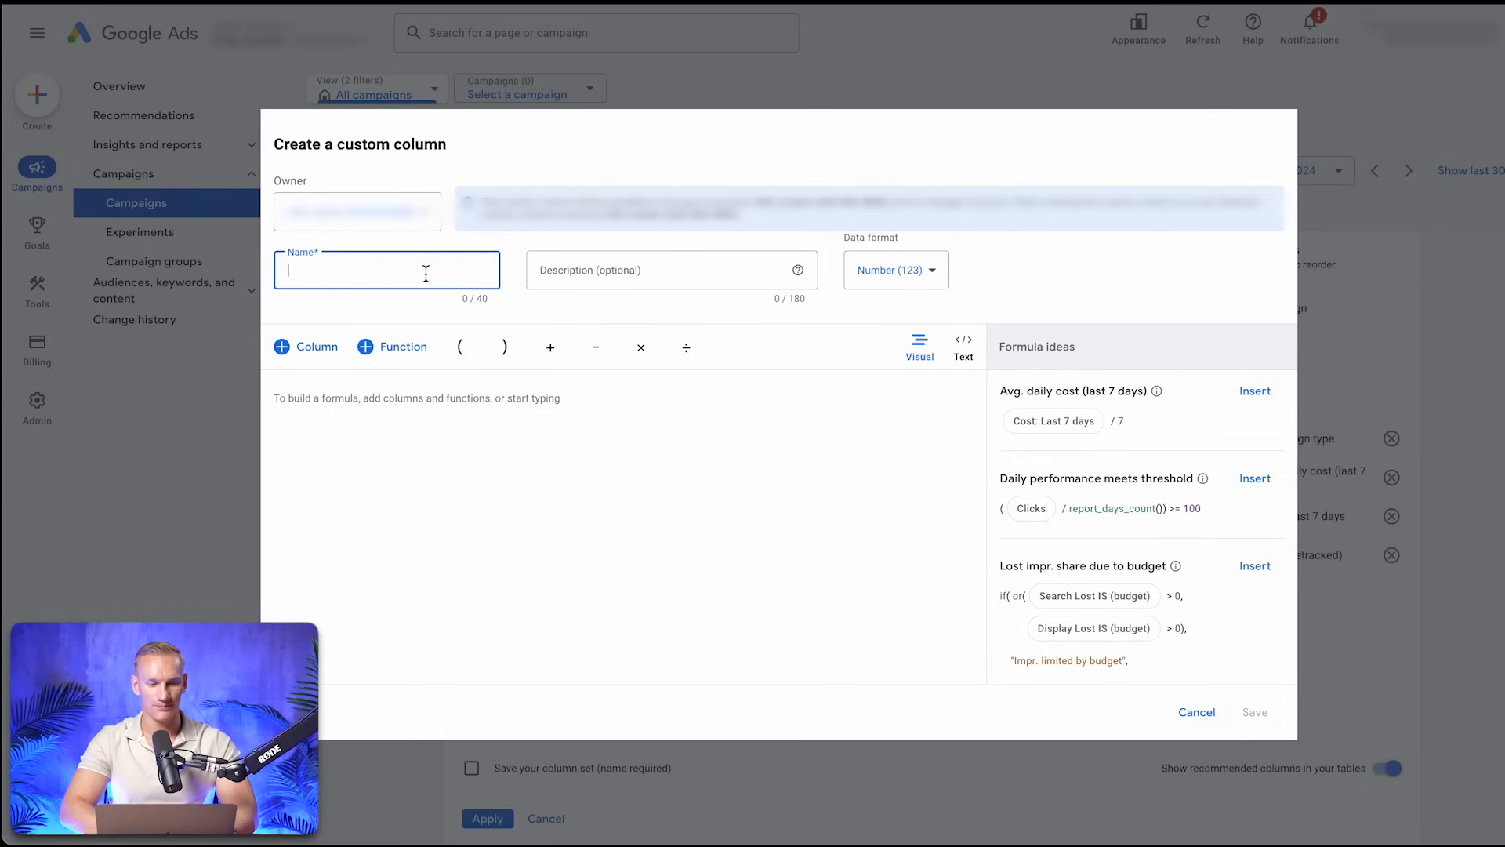
text(ROAS (wetracked))
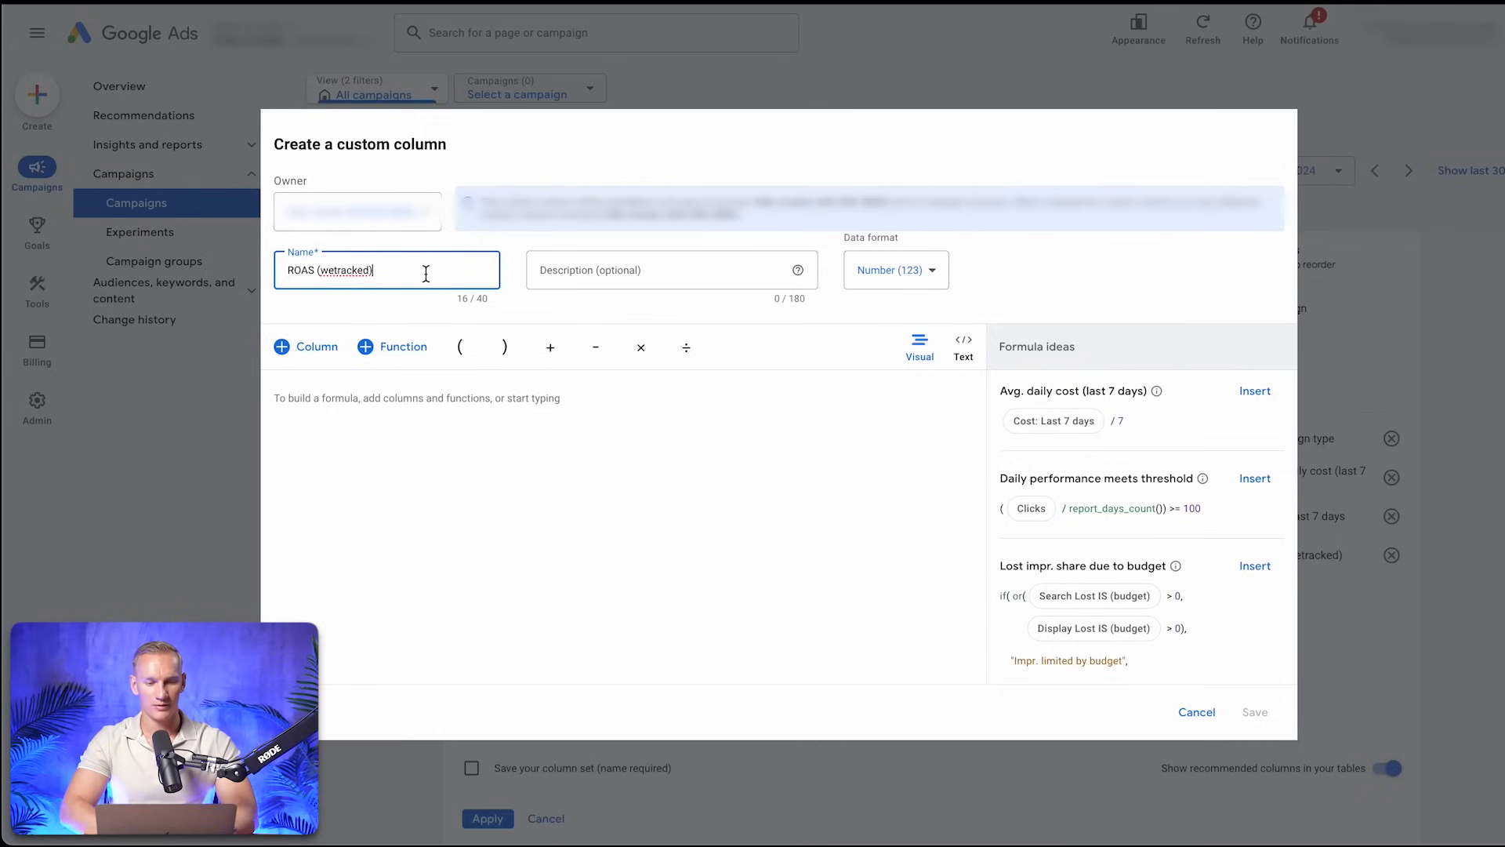
click(335, 361)
scroll(441, 488, down, 1)
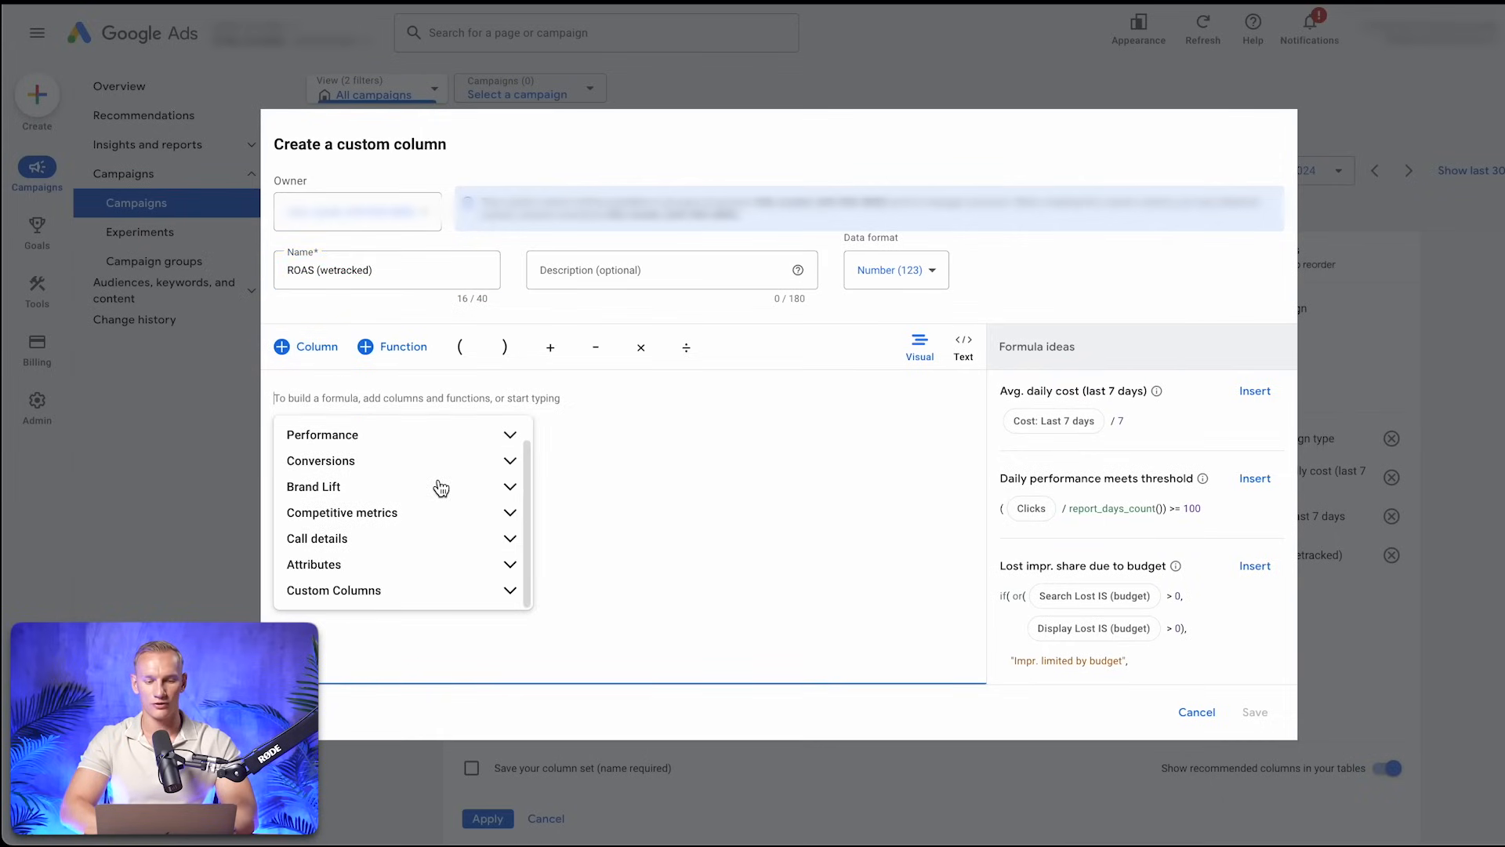
click(510, 592)
scroll(467, 533, down, 1)
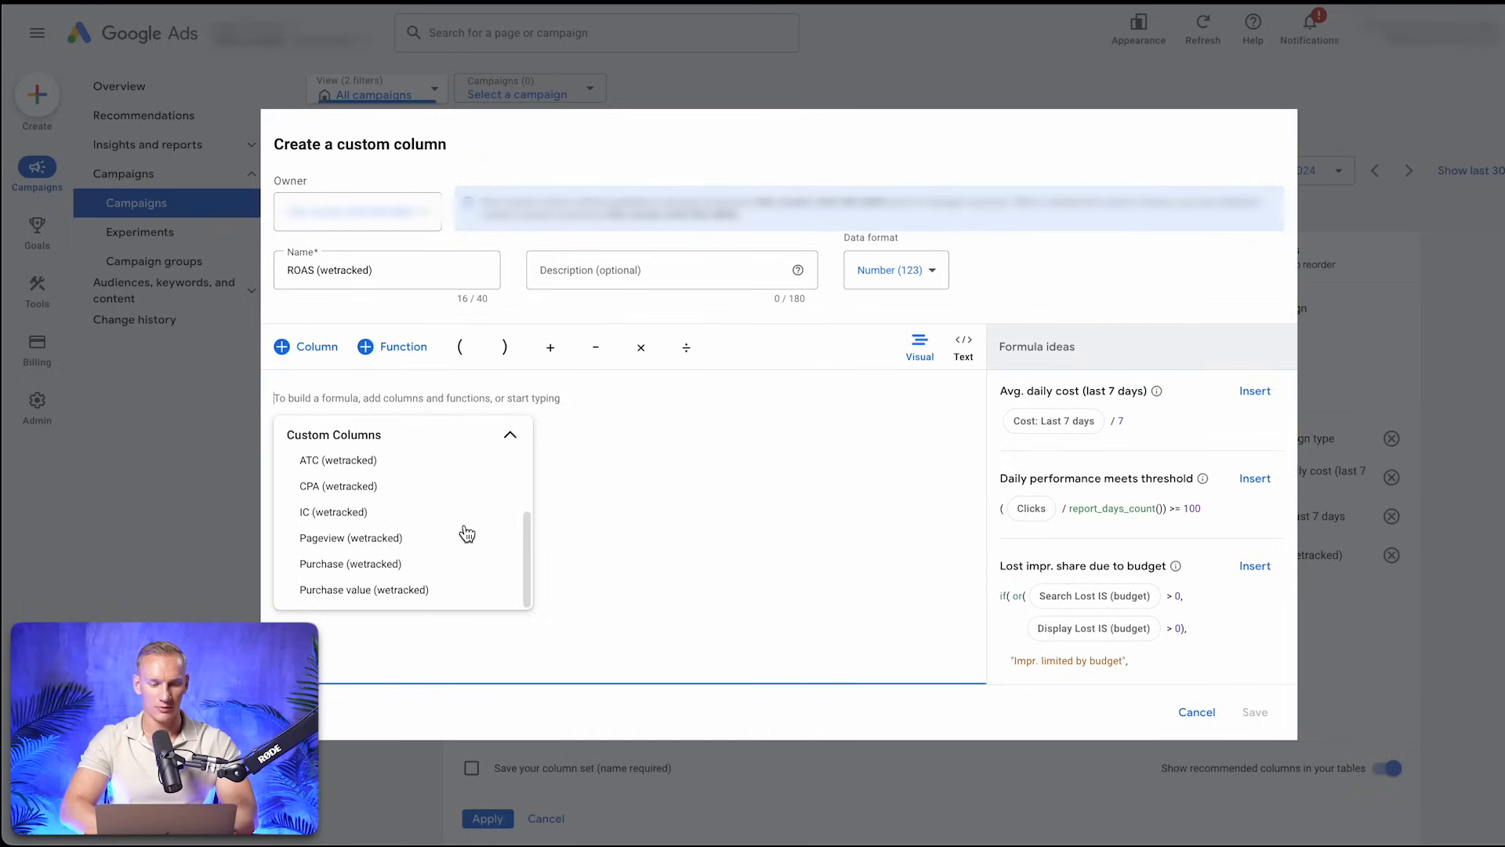
click(402, 592)
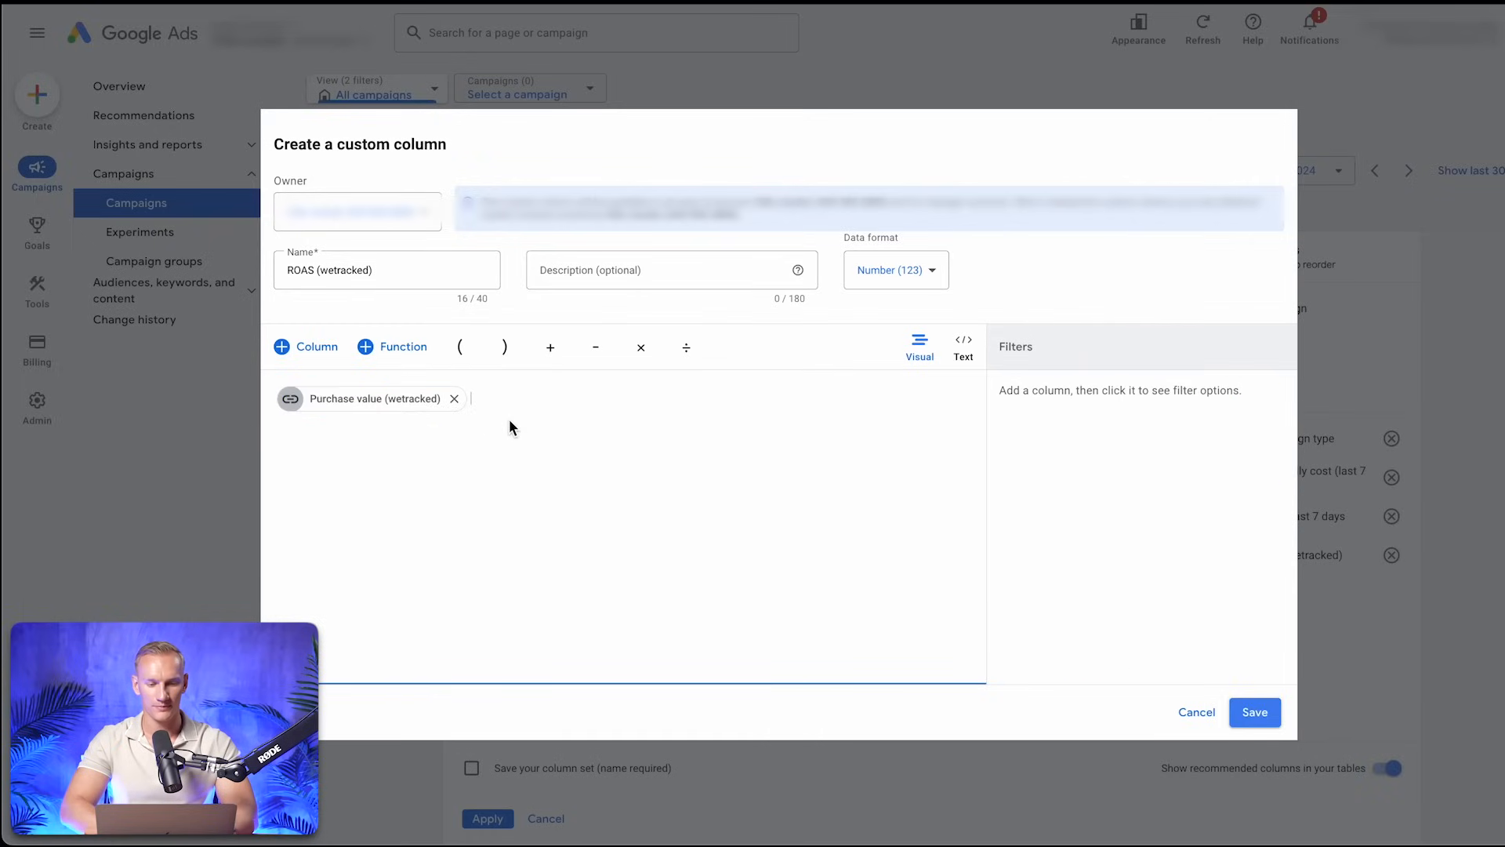
Divide the purchase value by Cost in the ROAS formula and save the column
click(686, 347)
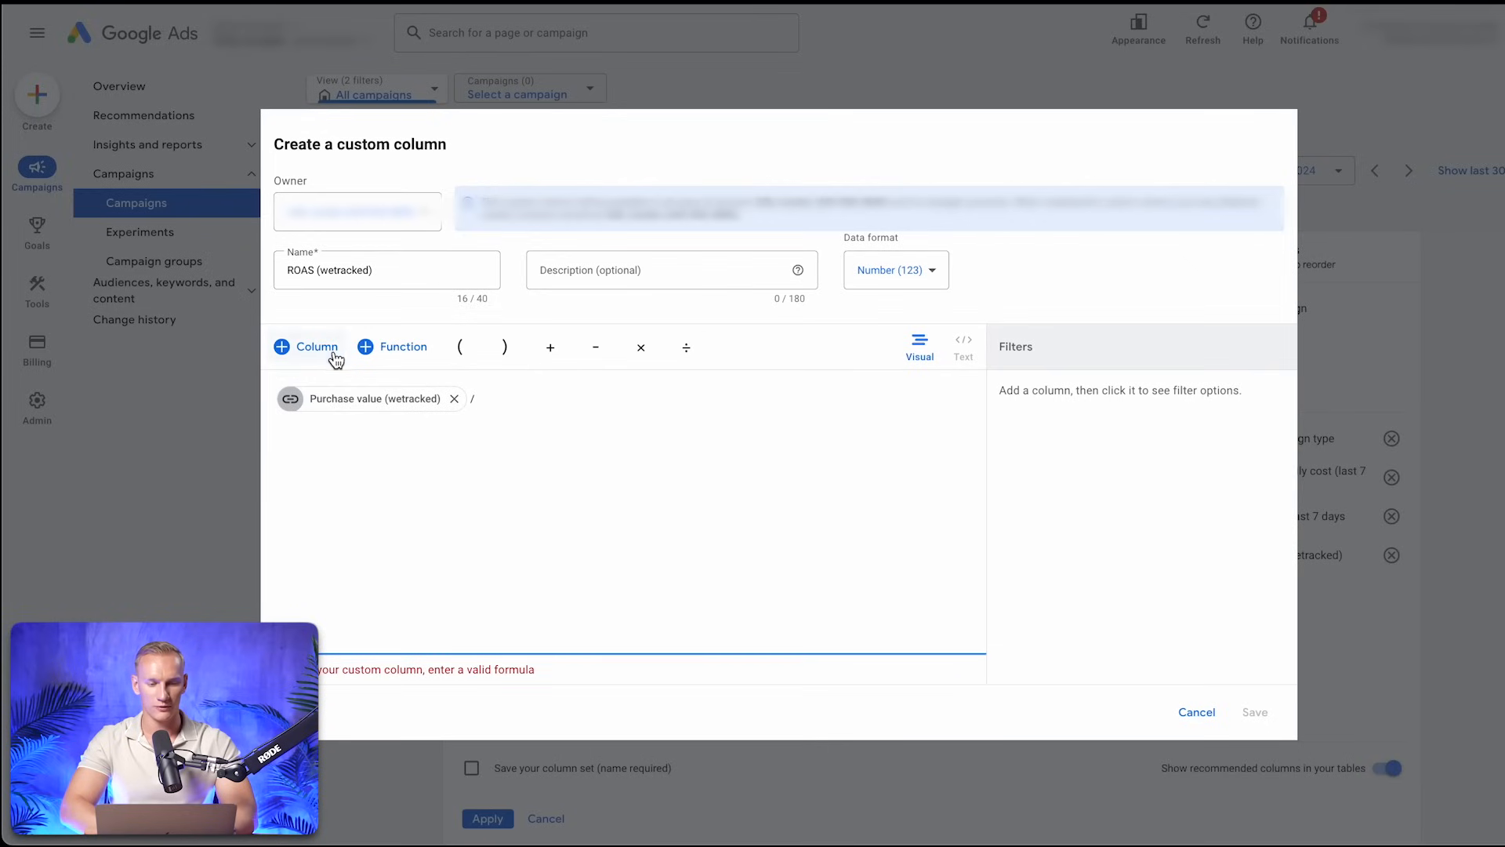
click(302, 347)
click(557, 462)
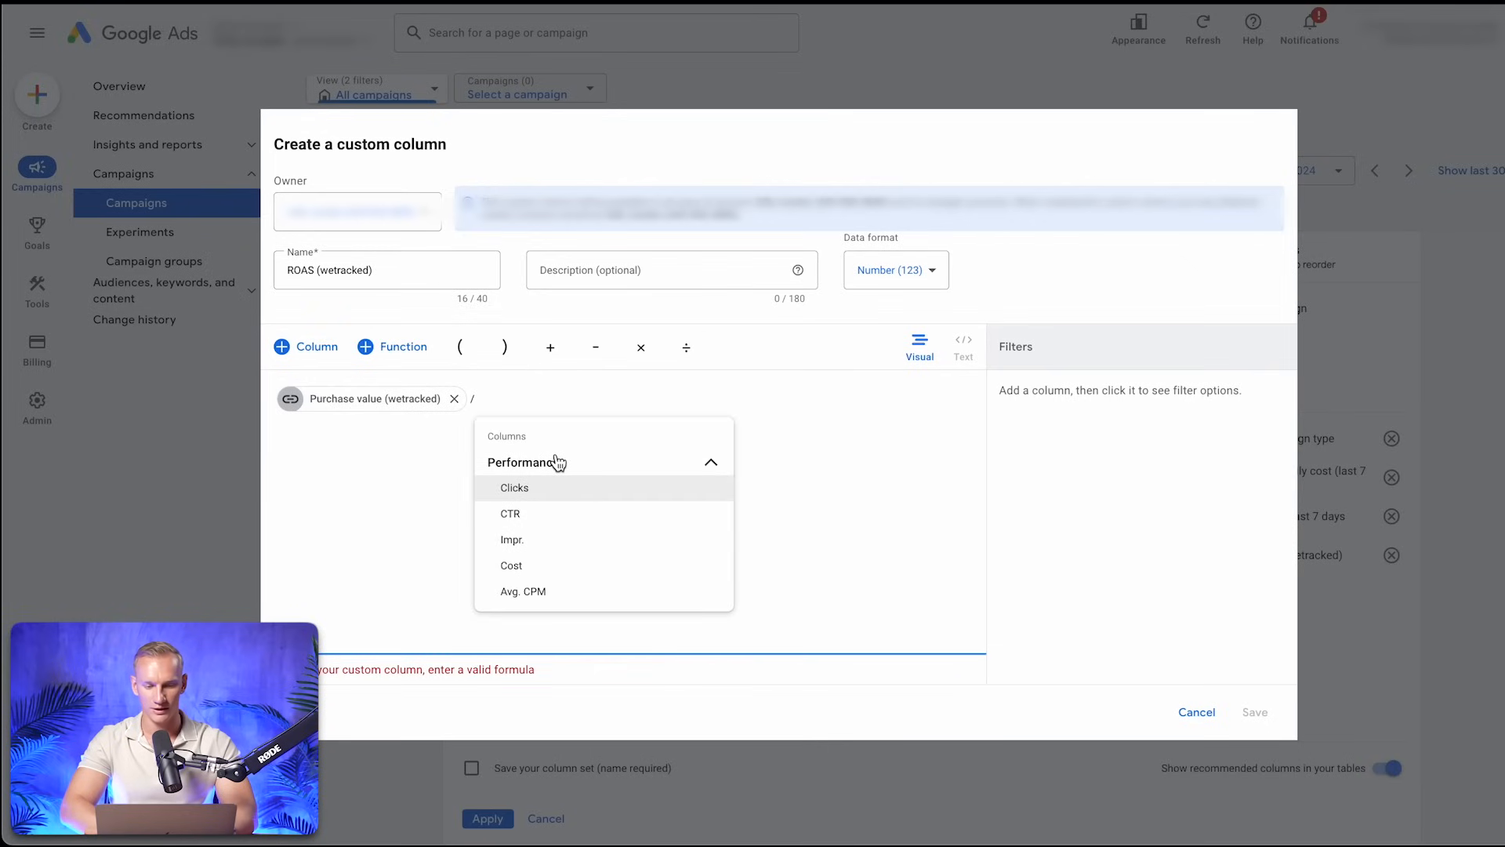
click(531, 559)
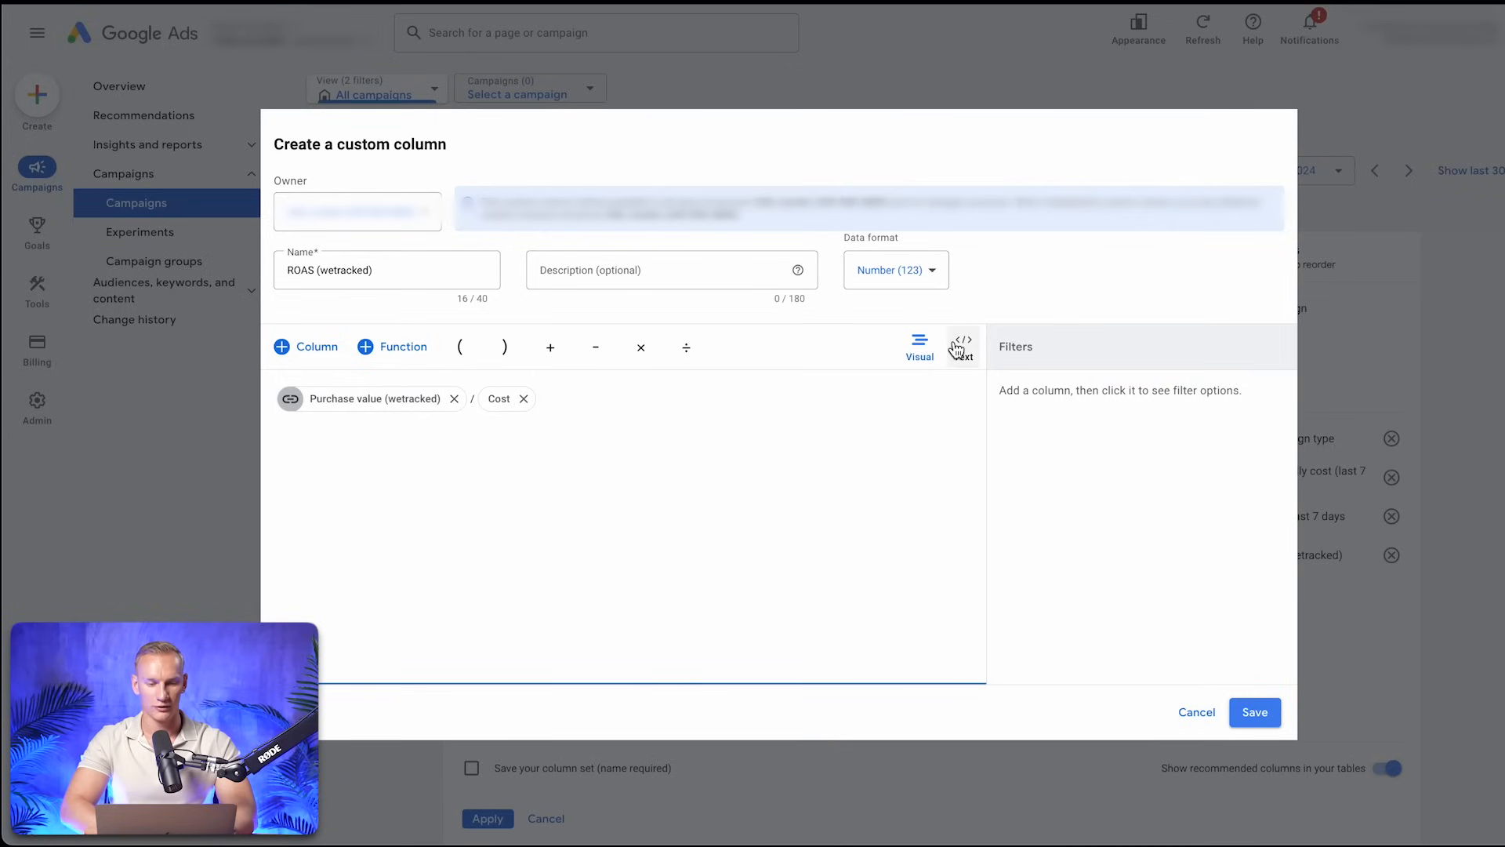
click(1269, 713)
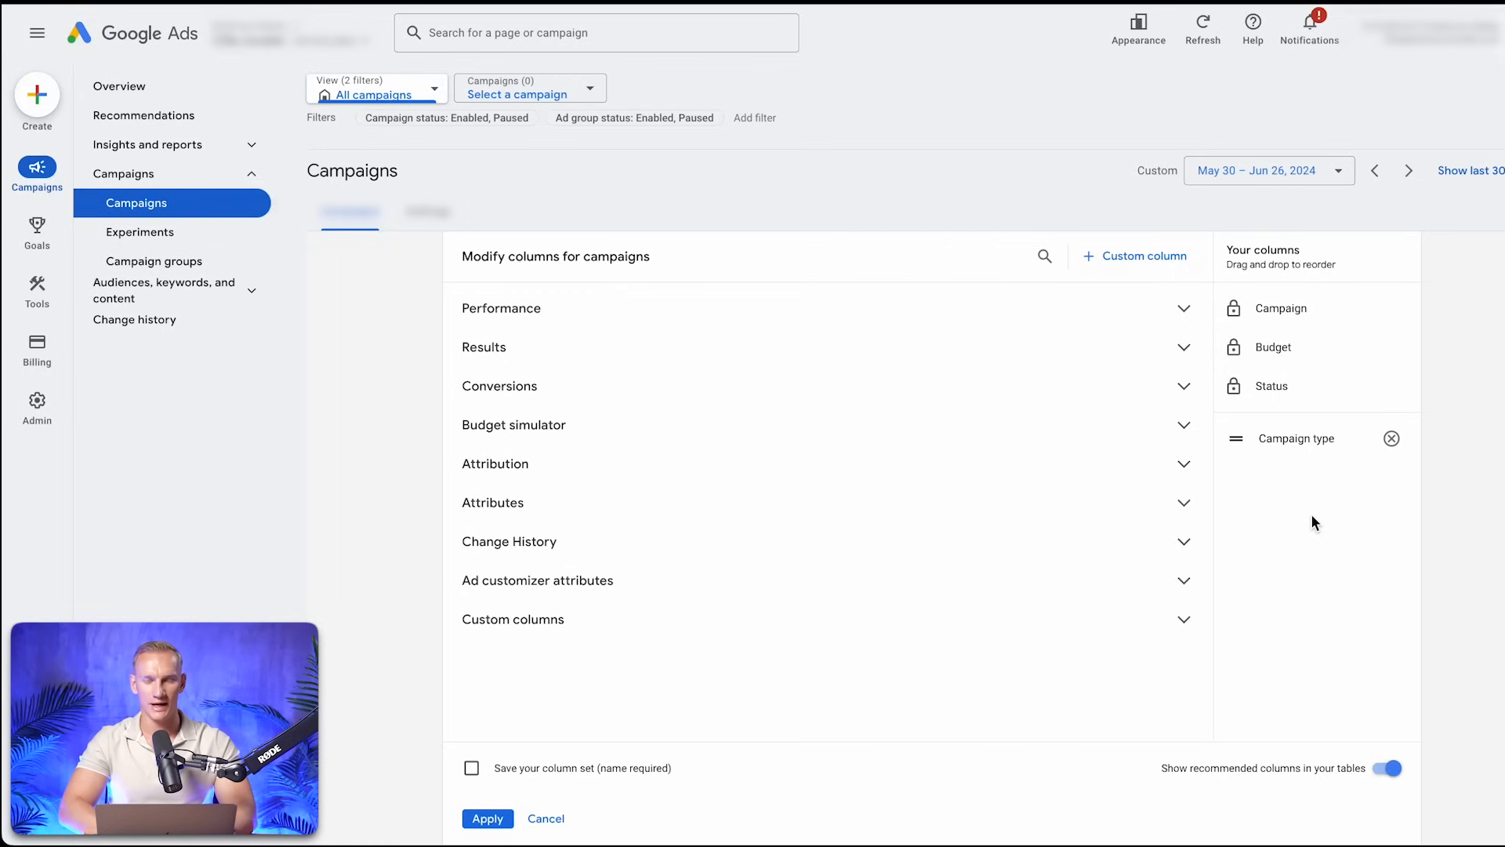
Add the wetracked custom columns Pageview, ATC, IC, Purchase, Purchase value, CPA and ROAS, in that order, to the campaign columns
click(880, 637)
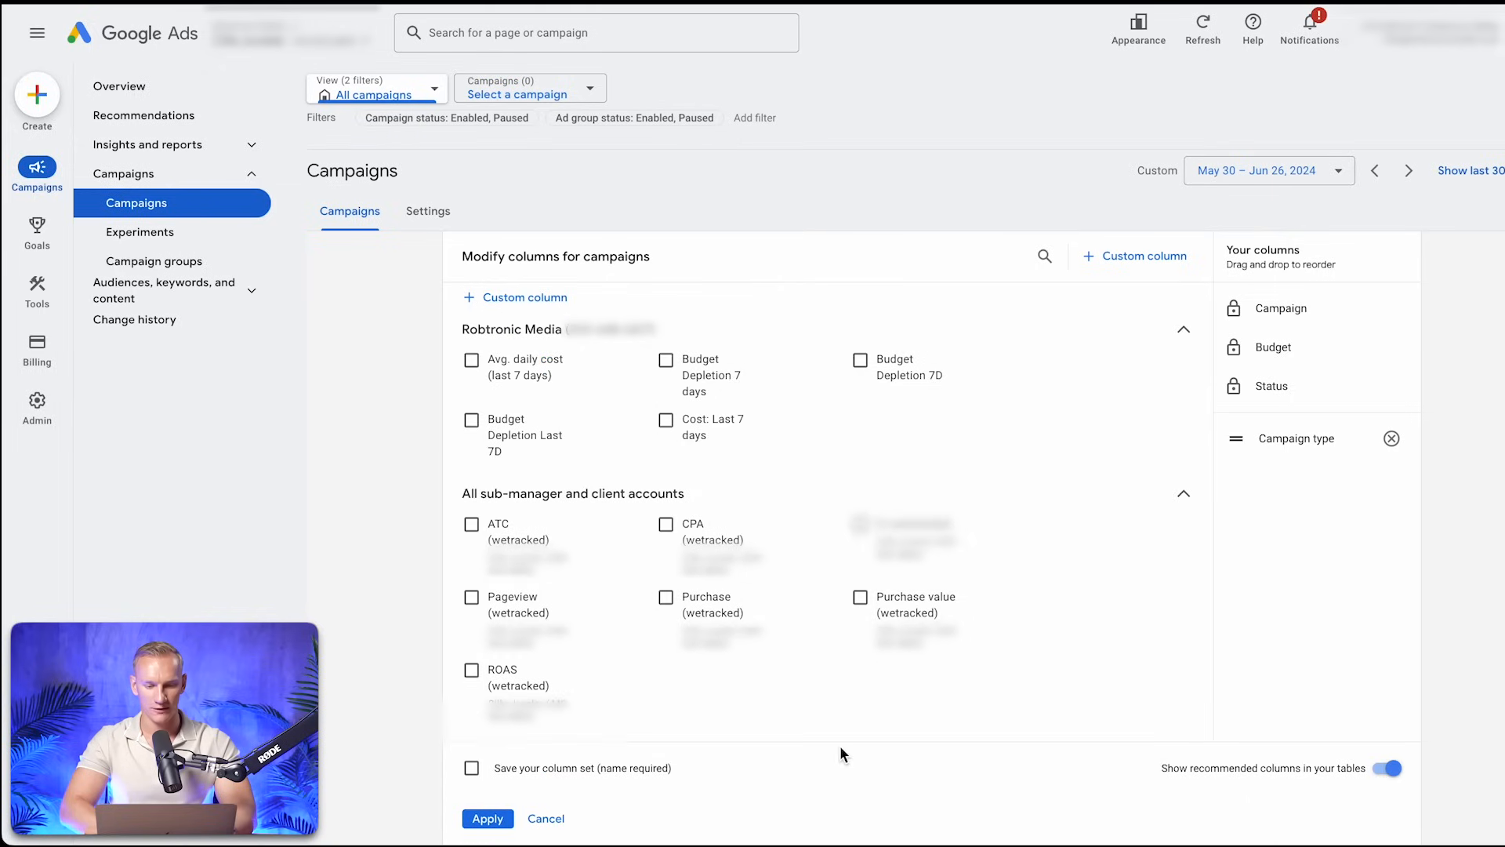
click(472, 600)
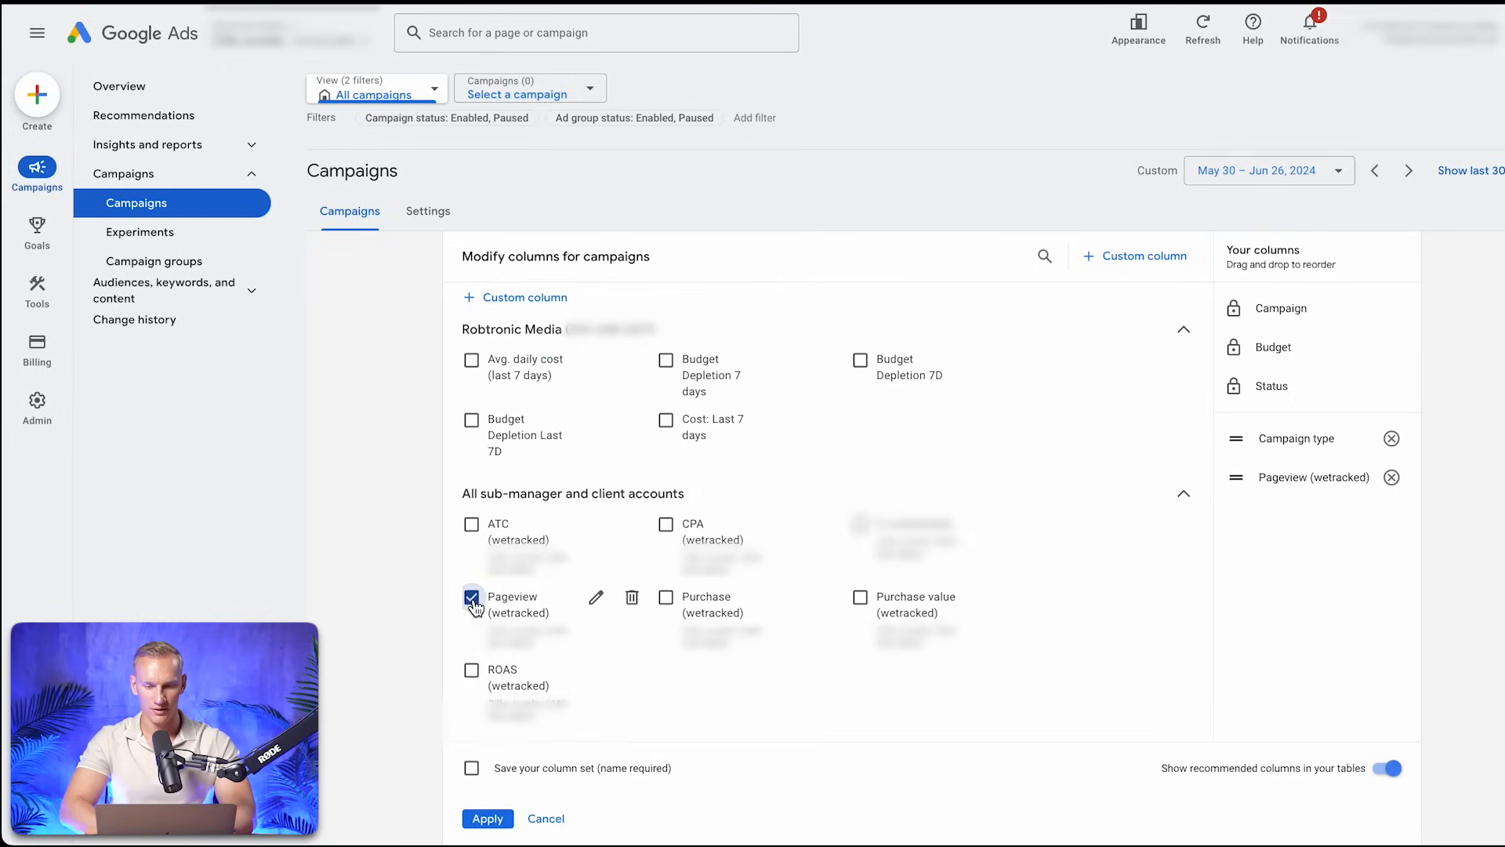
click(472, 525)
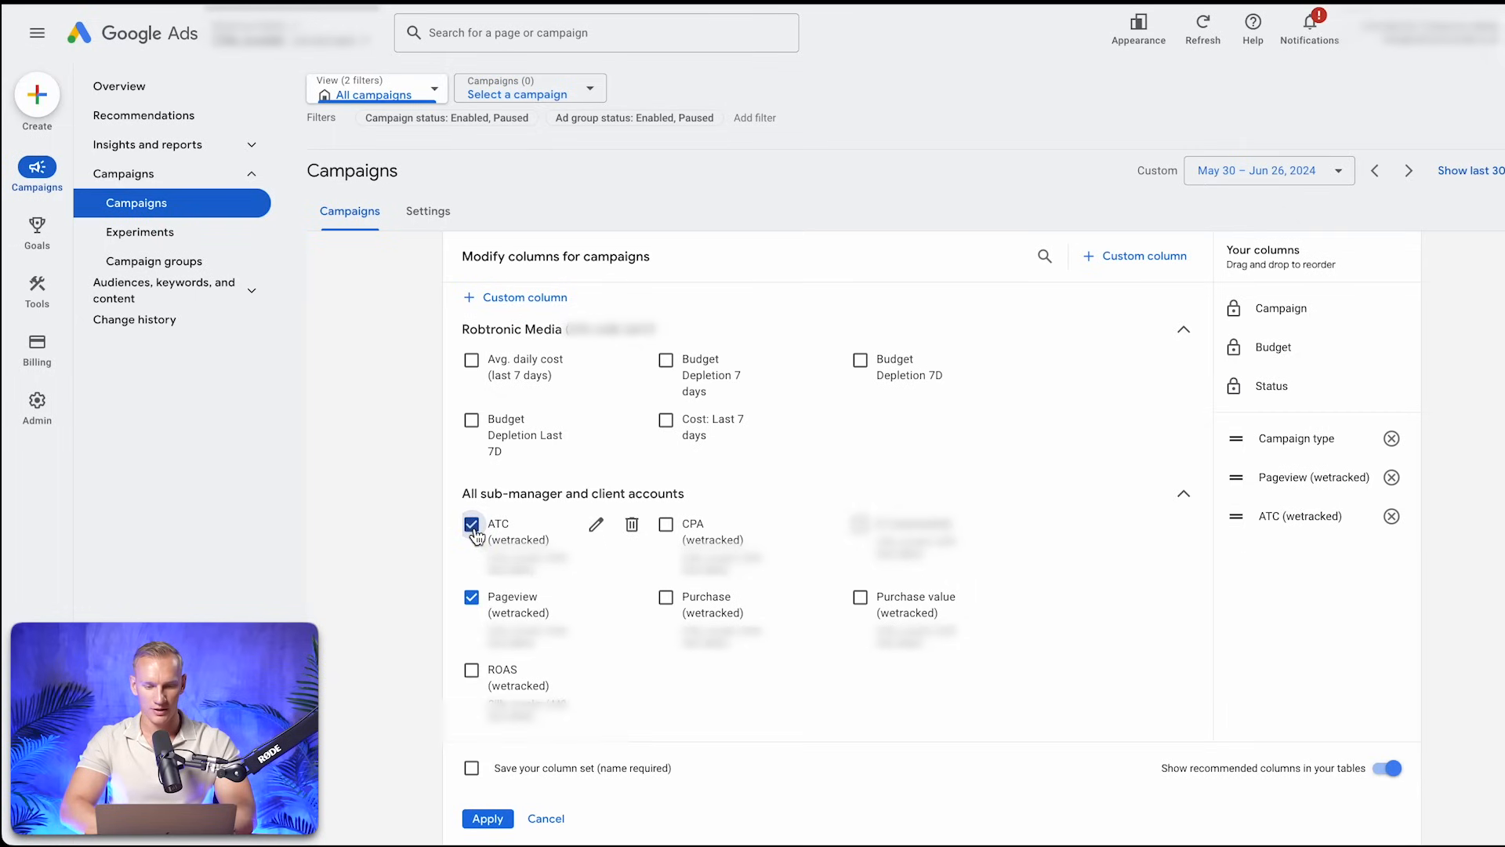
click(861, 524)
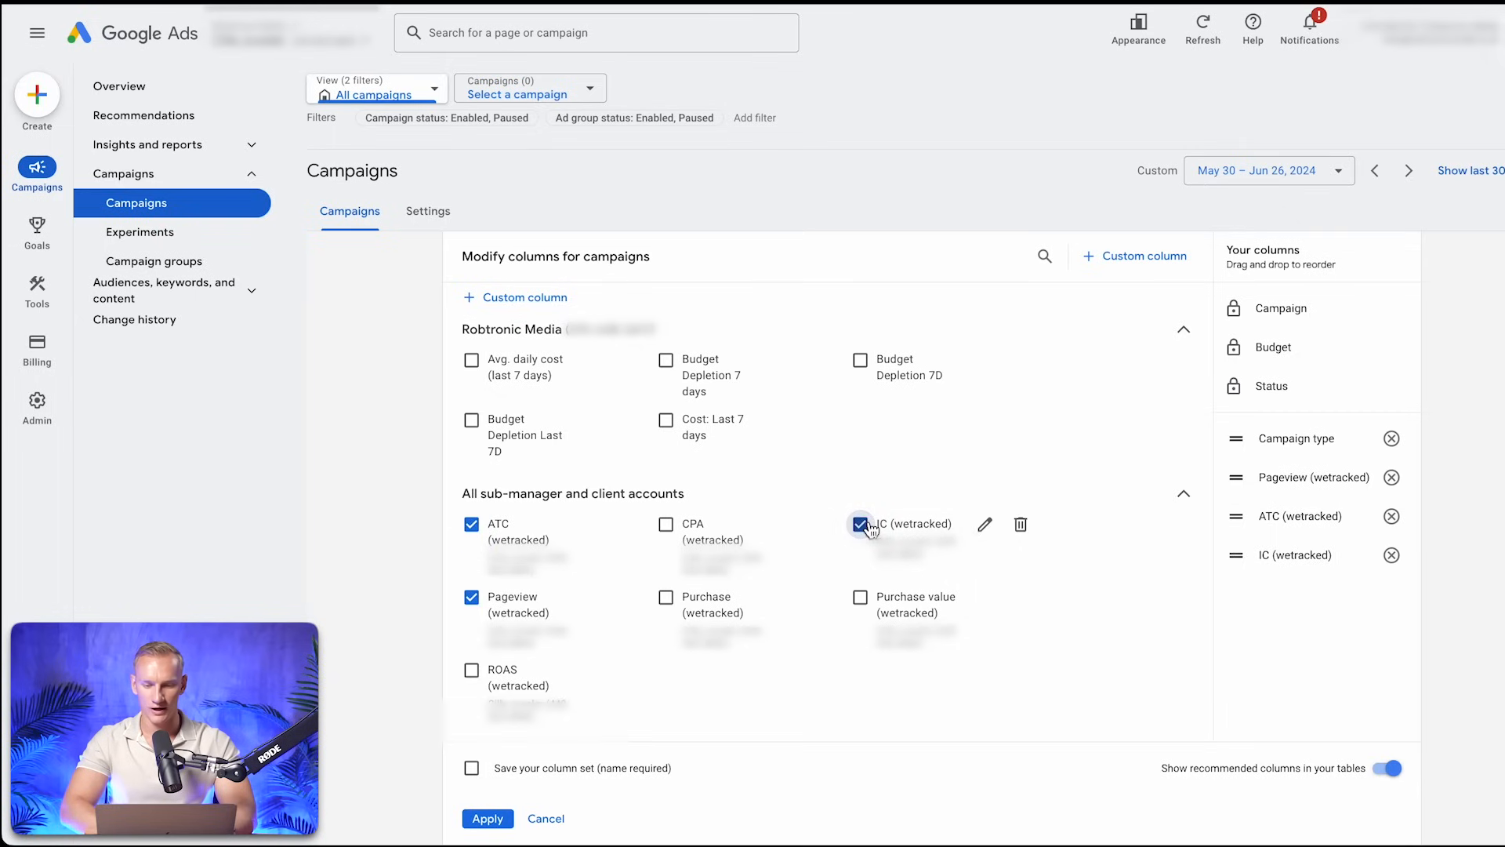
click(702, 611)
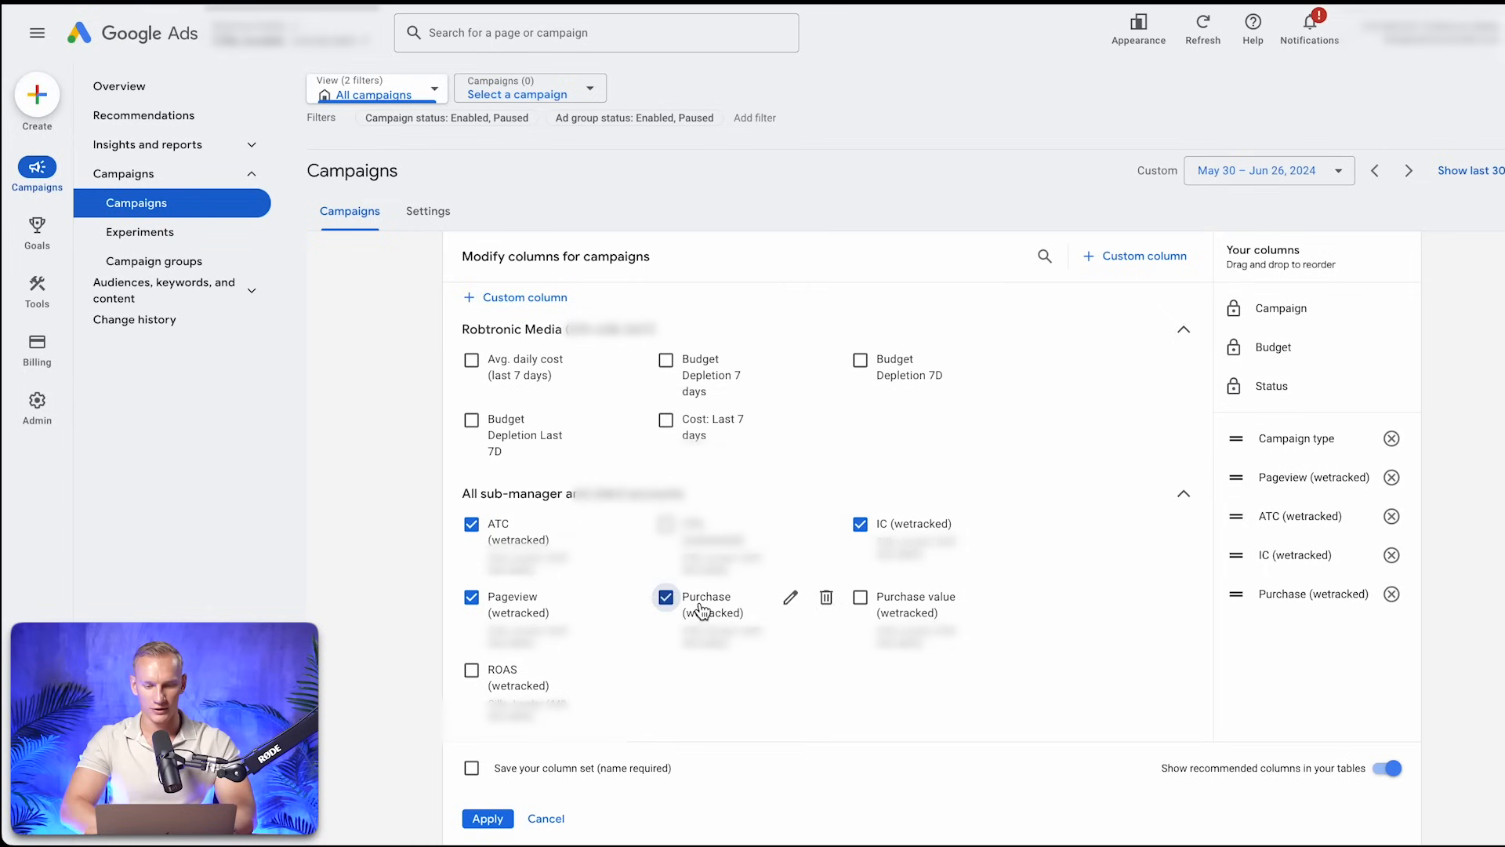
click(882, 614)
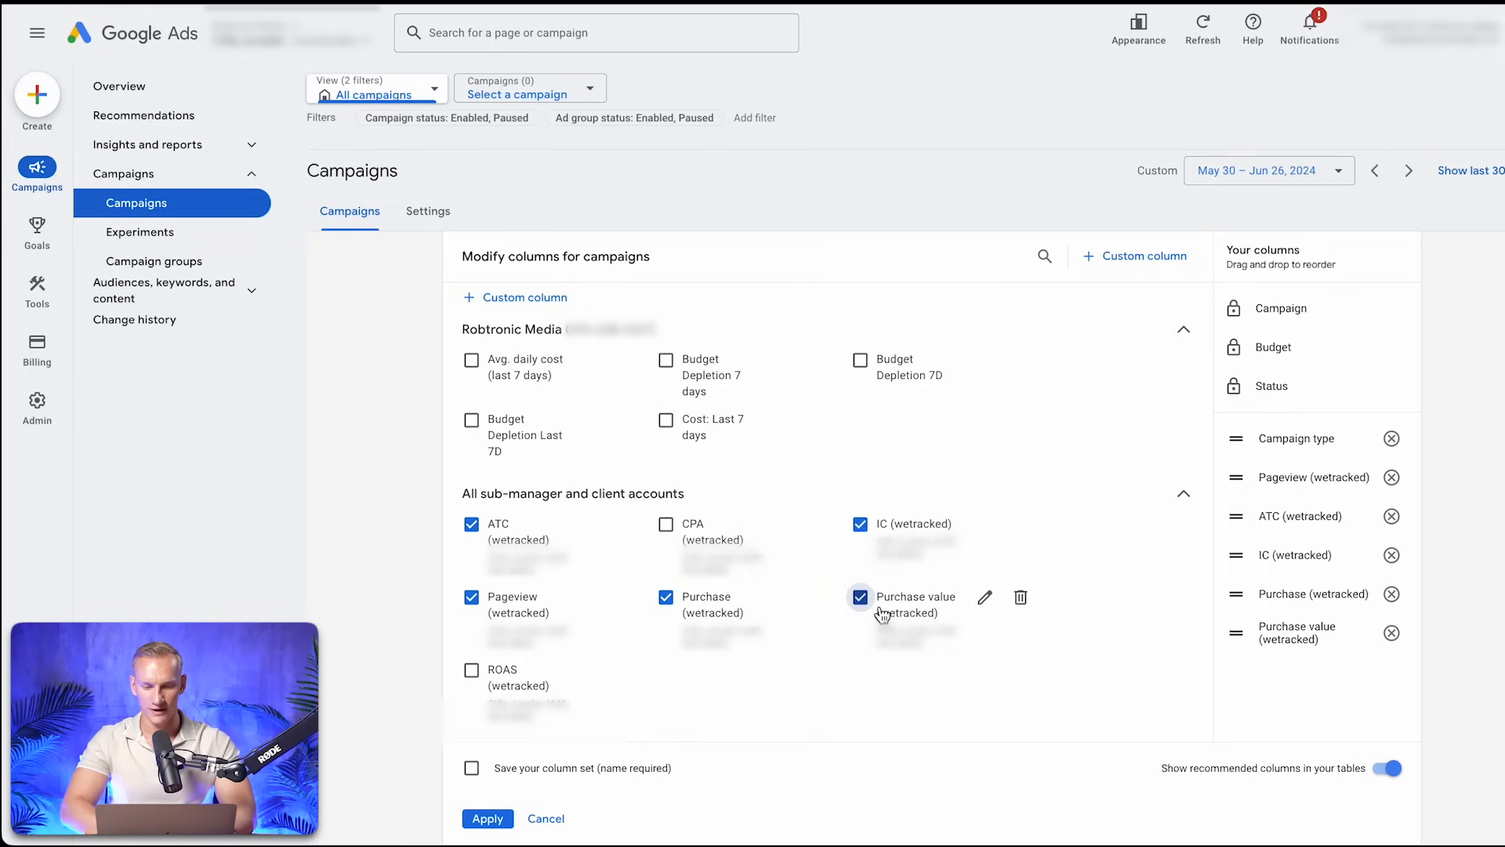
click(668, 530)
click(472, 672)
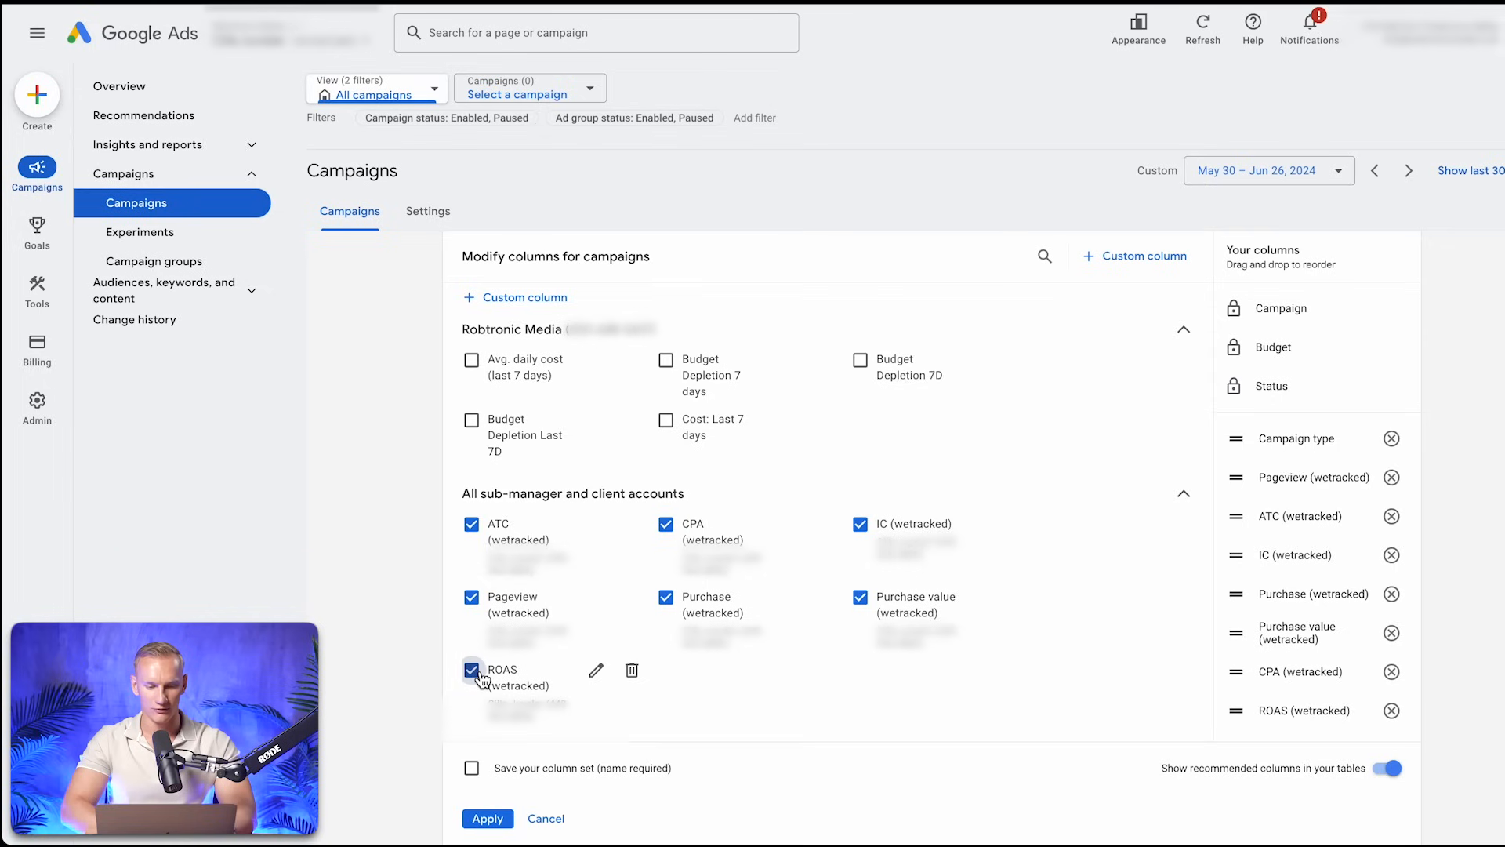
Save the selected columns as a column set named "RTM" and apply it to the campaigns table
click(472, 769)
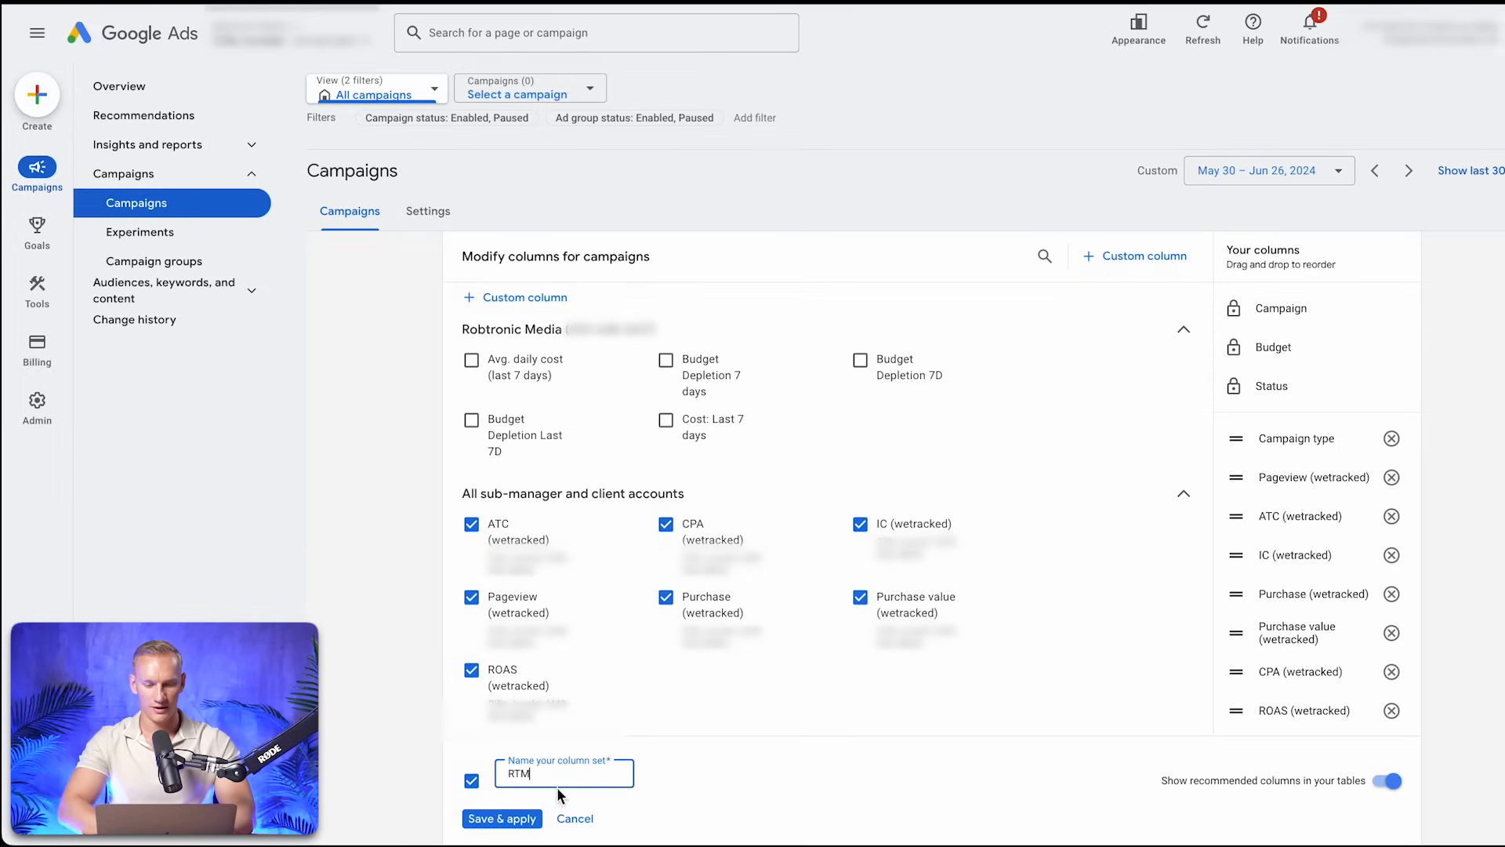
click(524, 821)
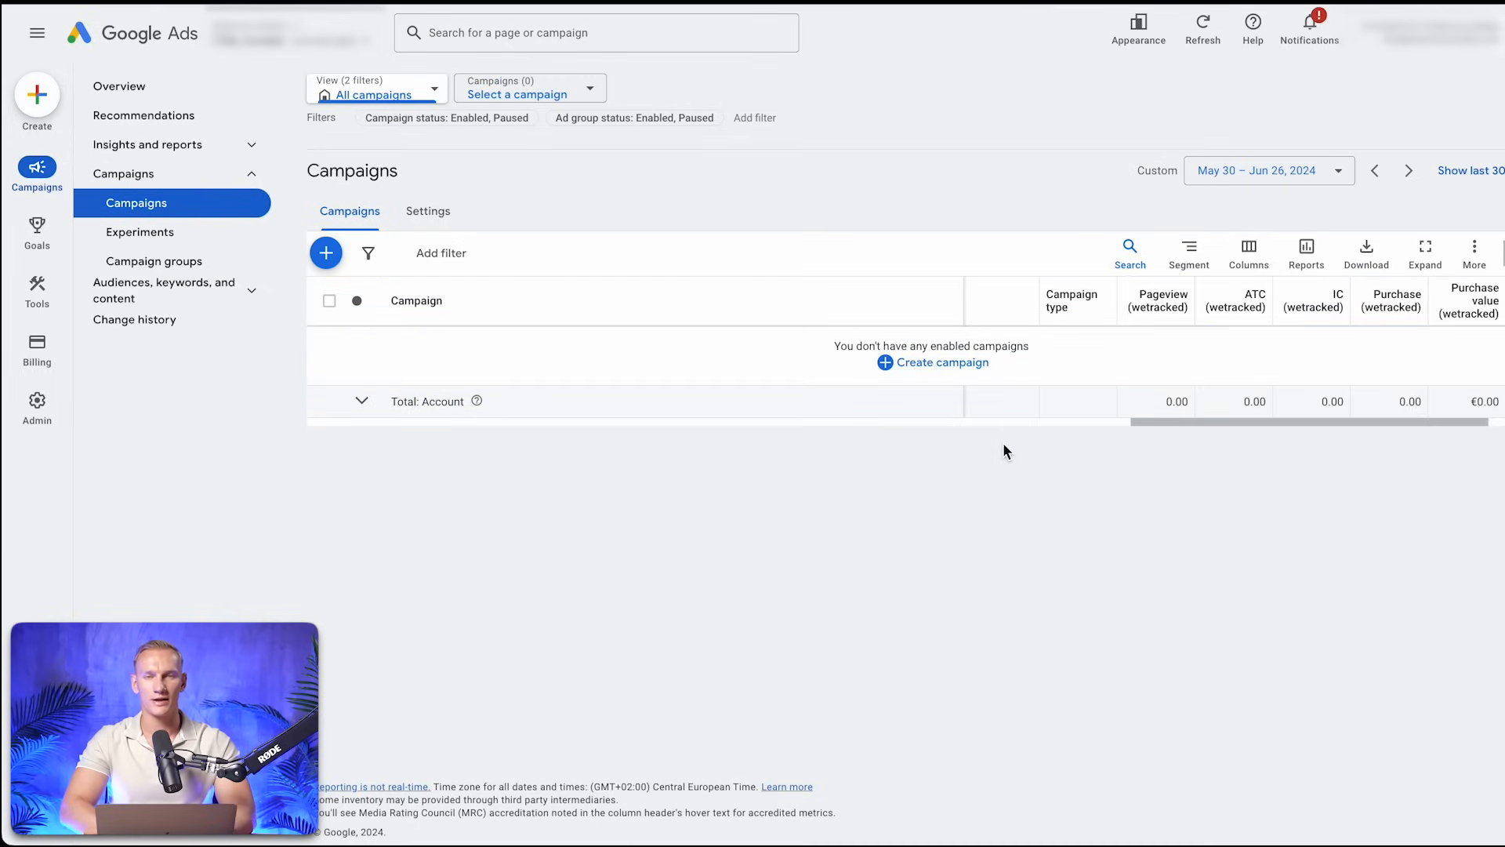
scroll(1154, 328, right, 2)
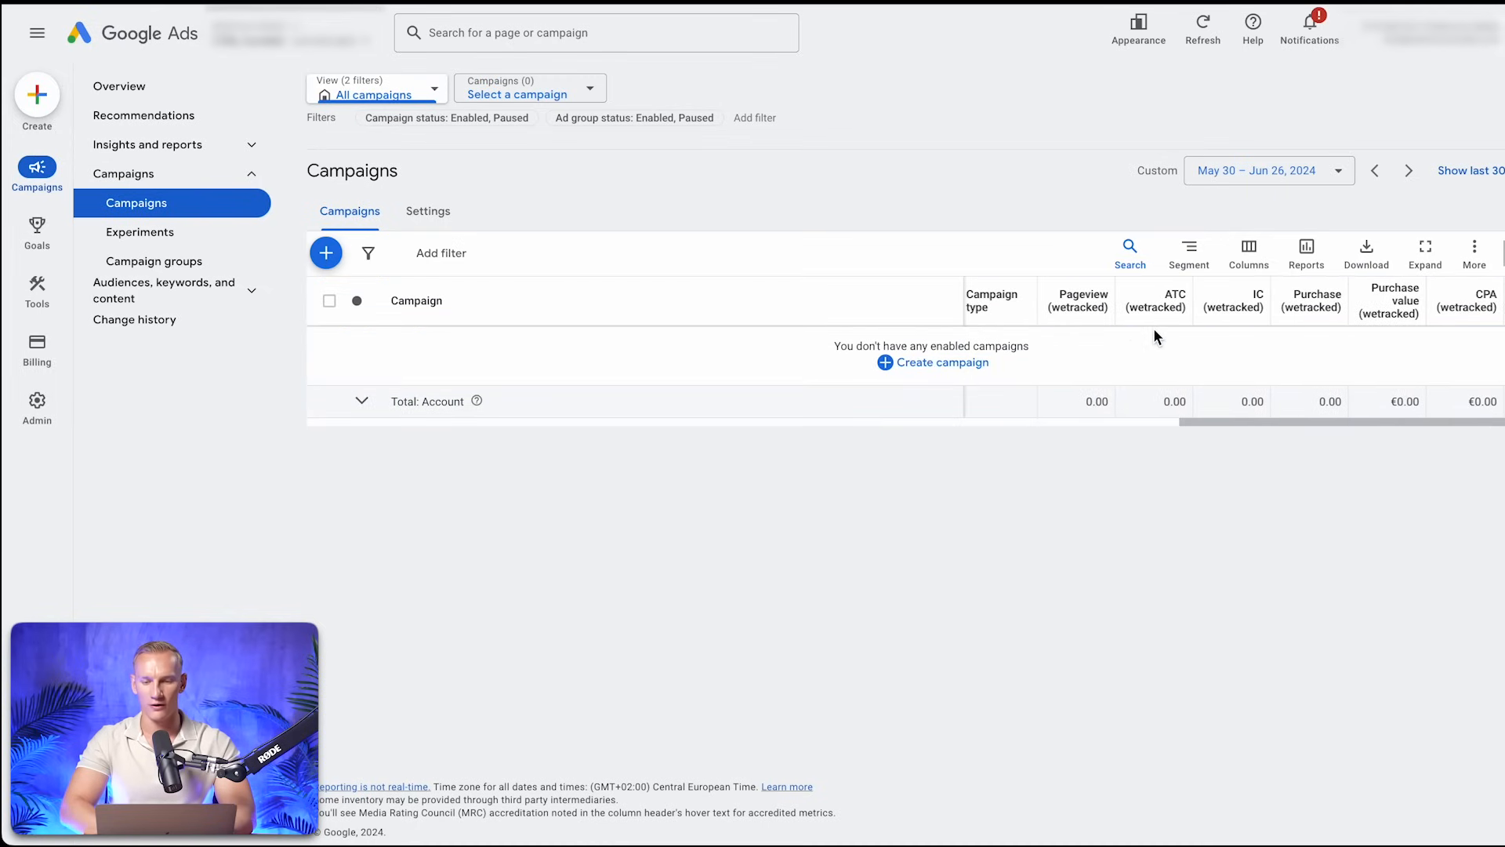
scroll(1253, 354, right, 1)
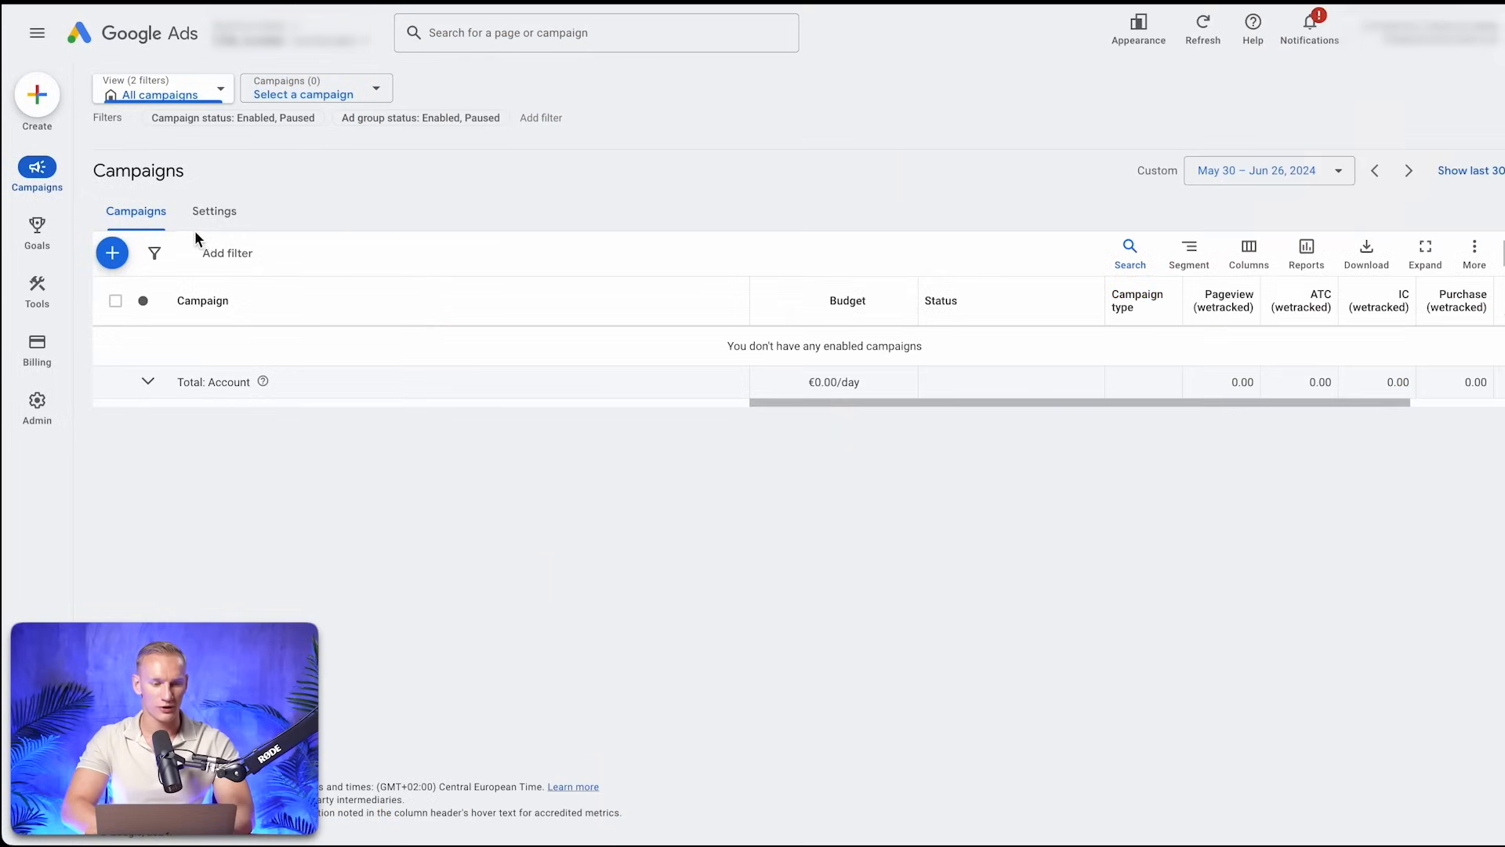
Start a new campaign with the Sales objective and continue with the account-default conversion goals to the campaign type selection
click(125, 261)
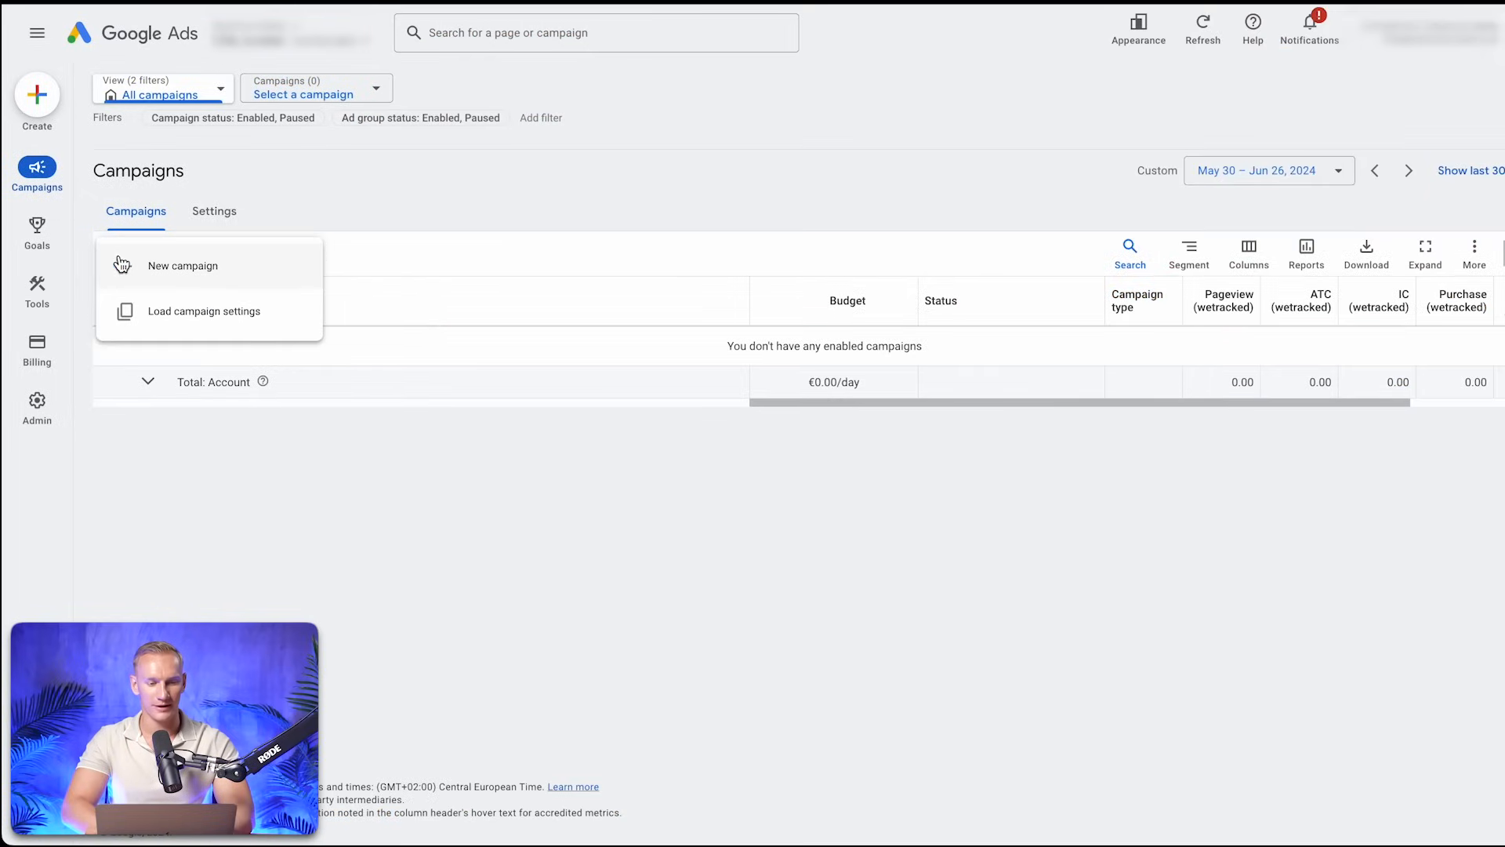
click(228, 266)
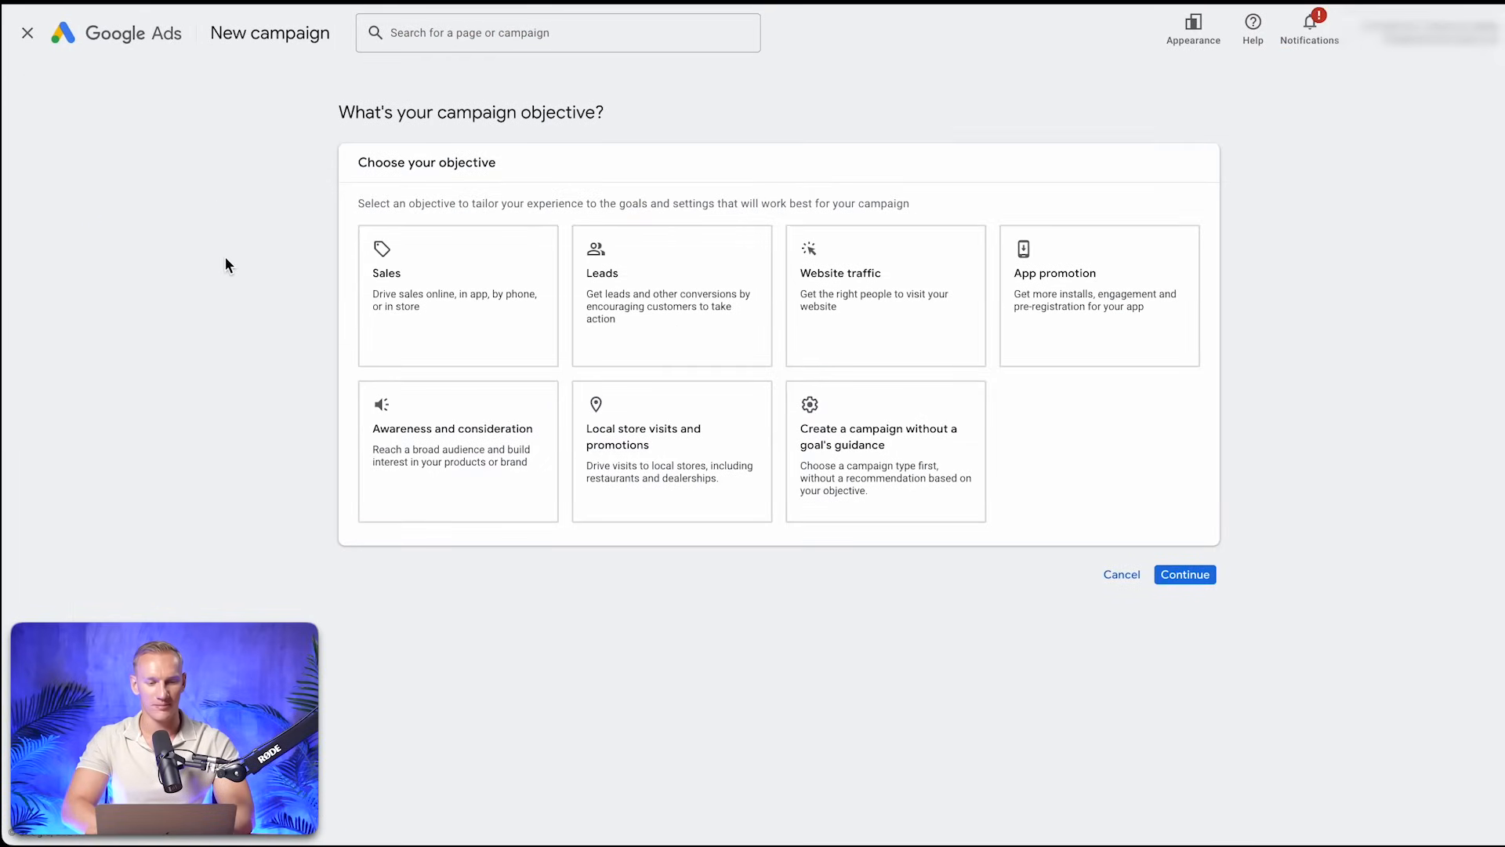
click(407, 288)
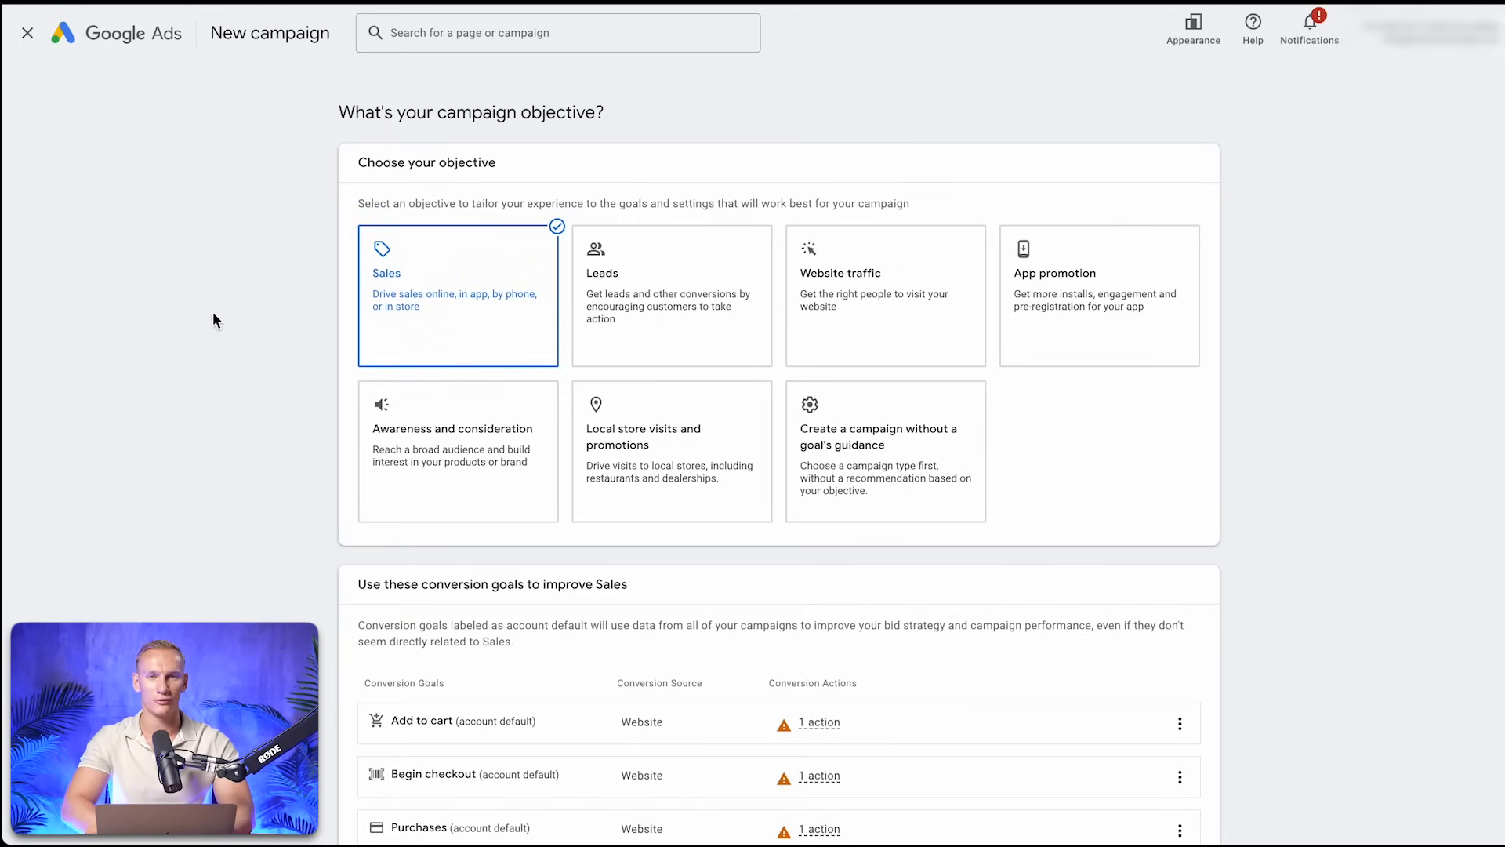
scroll(951, 471, down, 3)
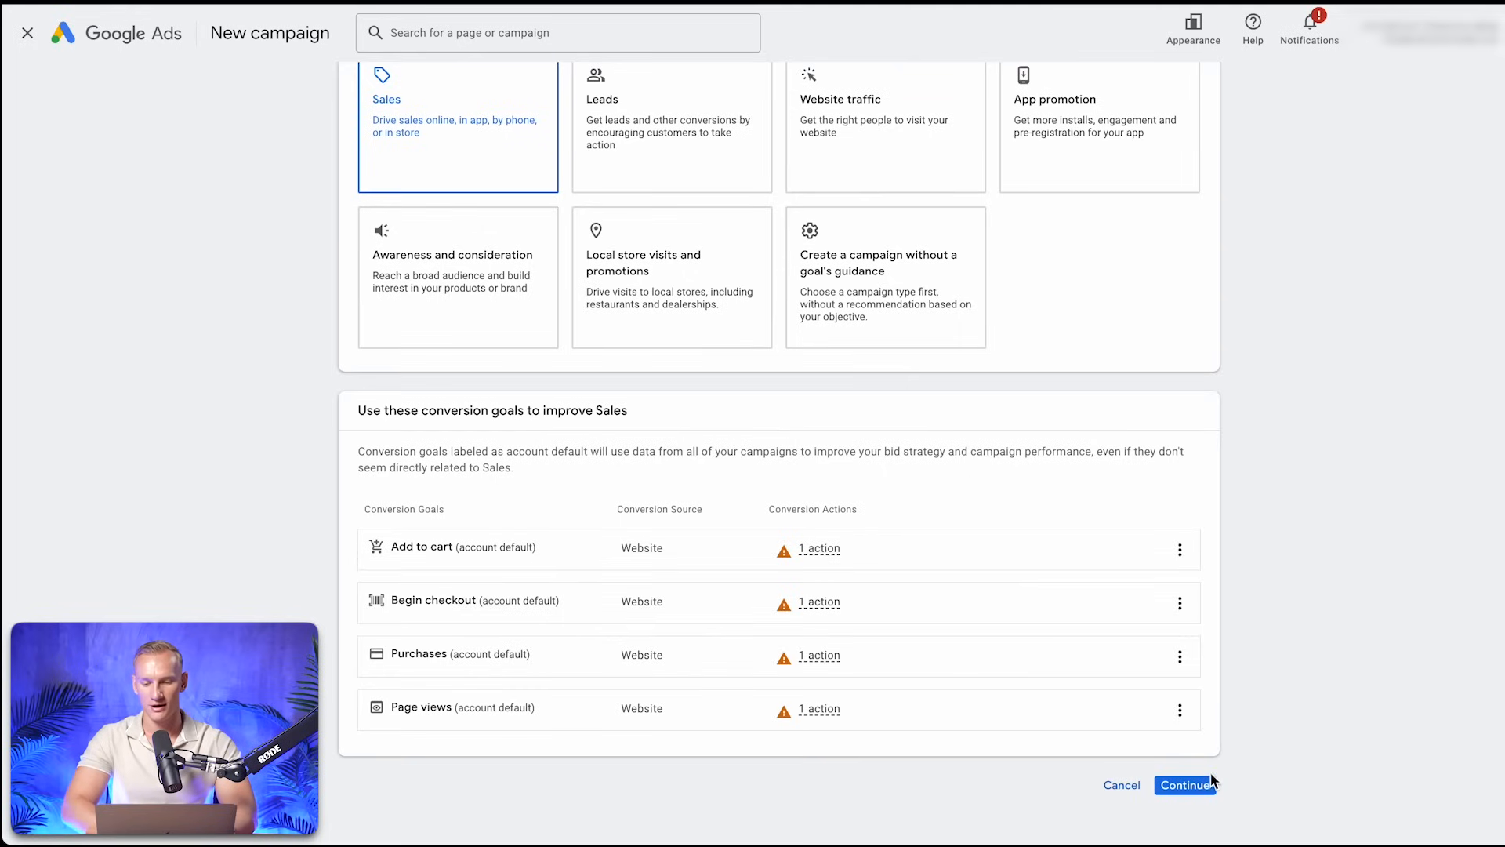
click(1186, 785)
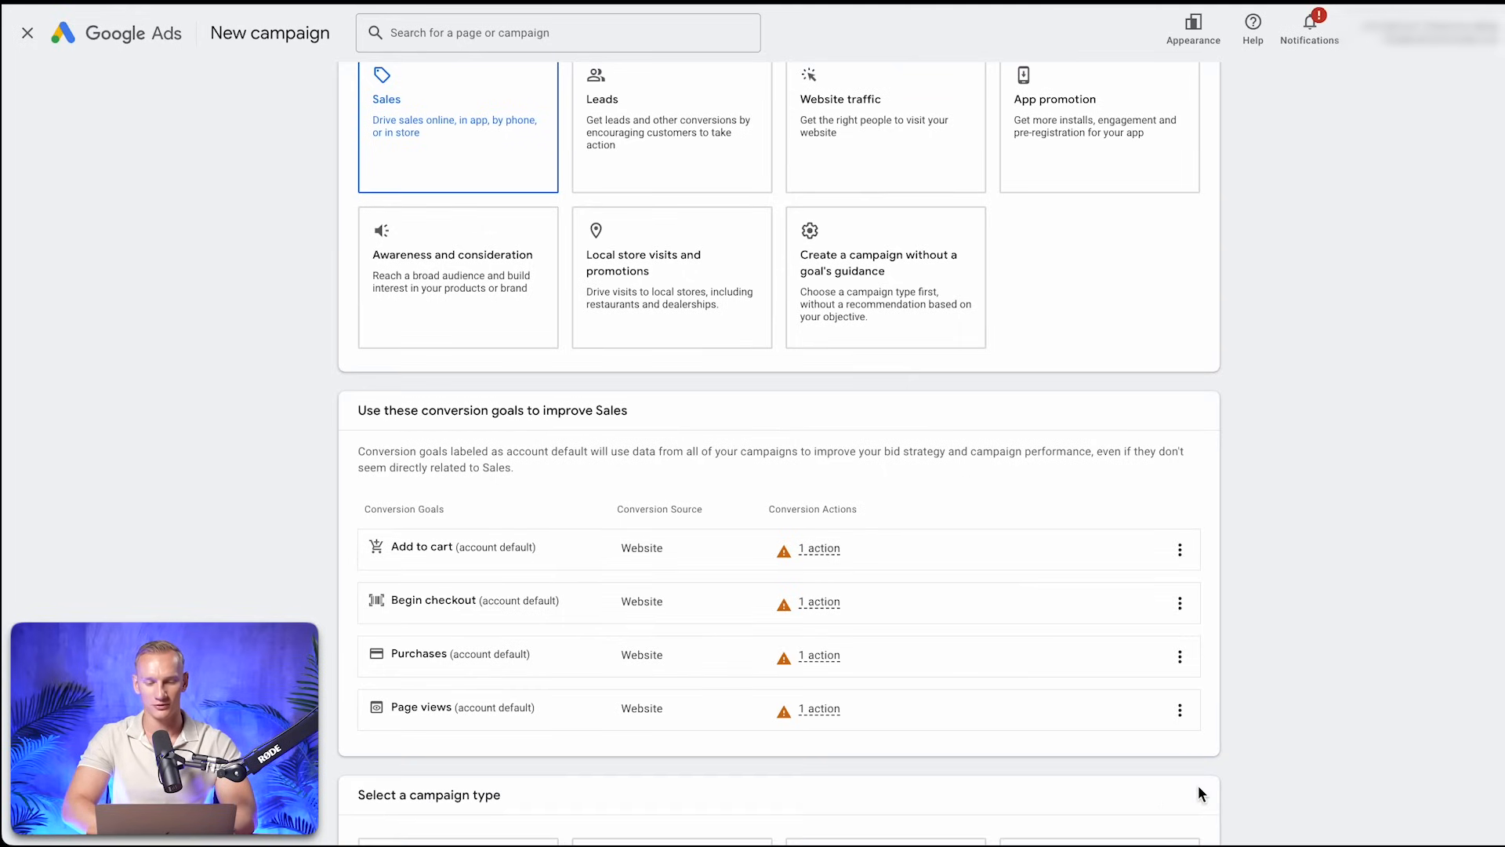
scroll(1228, 493, down, 6)
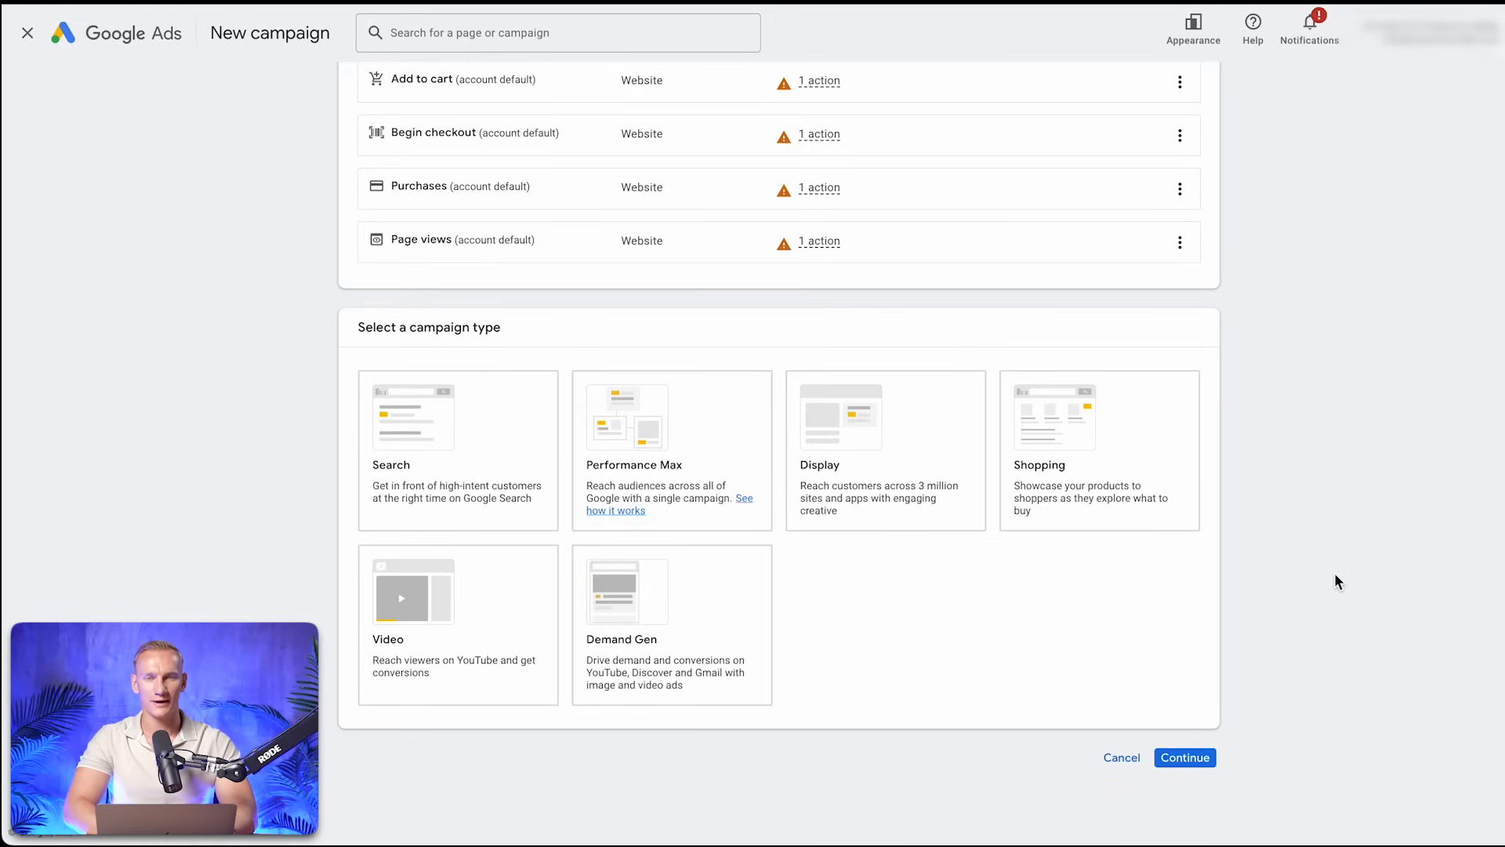
scroll(1315, 589, up, 1)
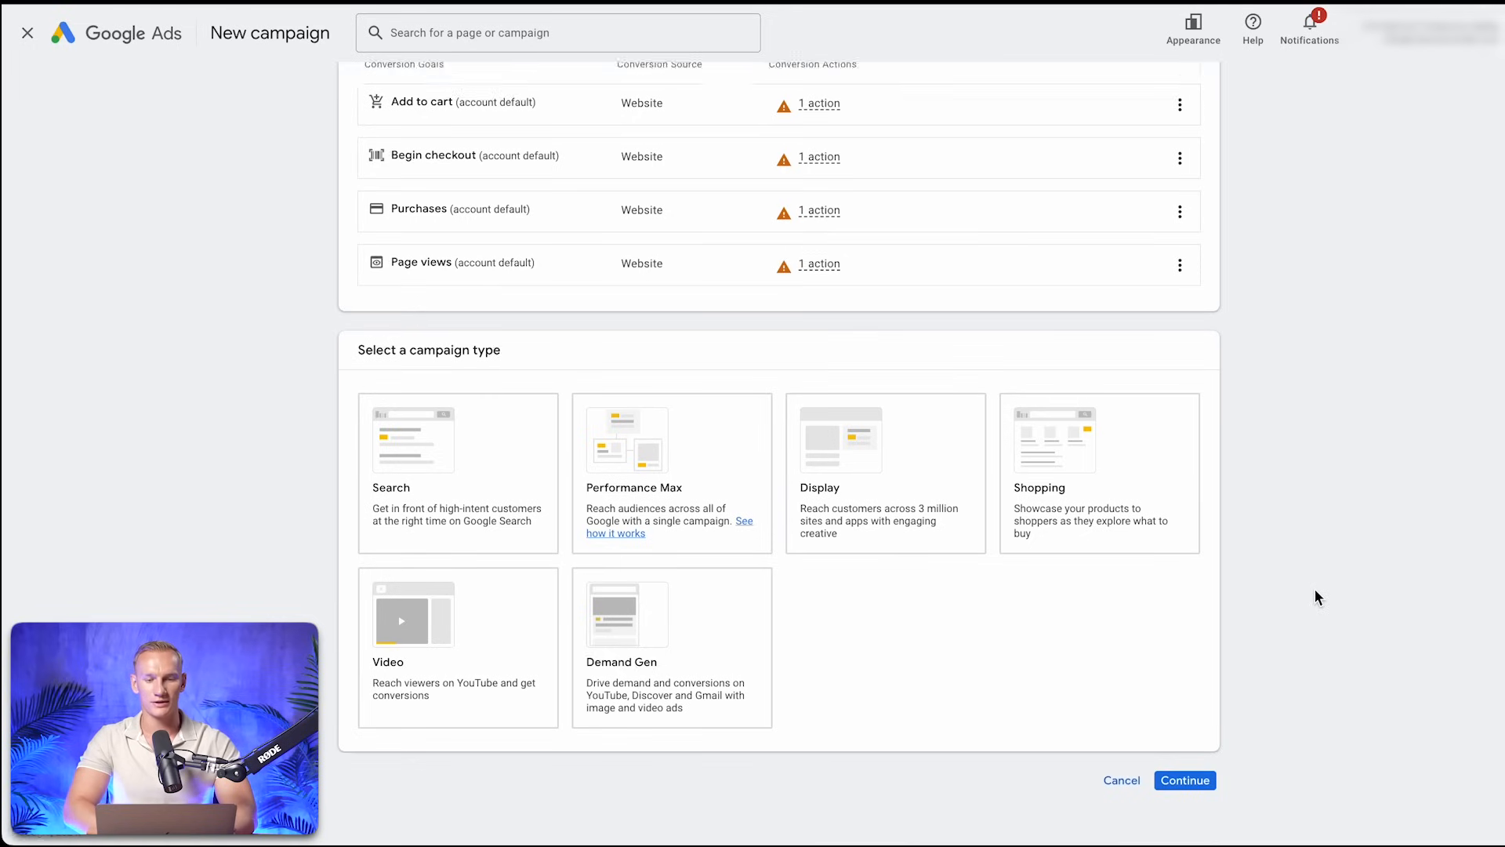